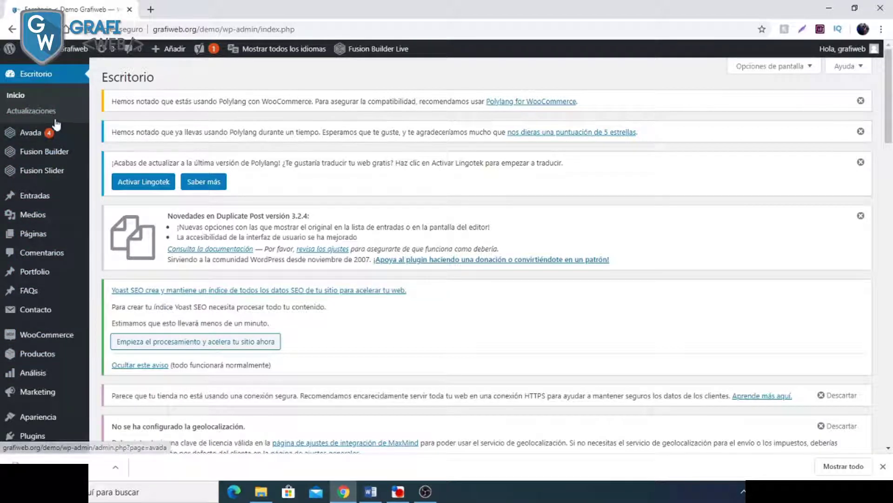
Step: Start a new blog post and title it with the heading "Cosas que no sabías sobre el internet" copied from the Word document
mouse_move(47, 195)
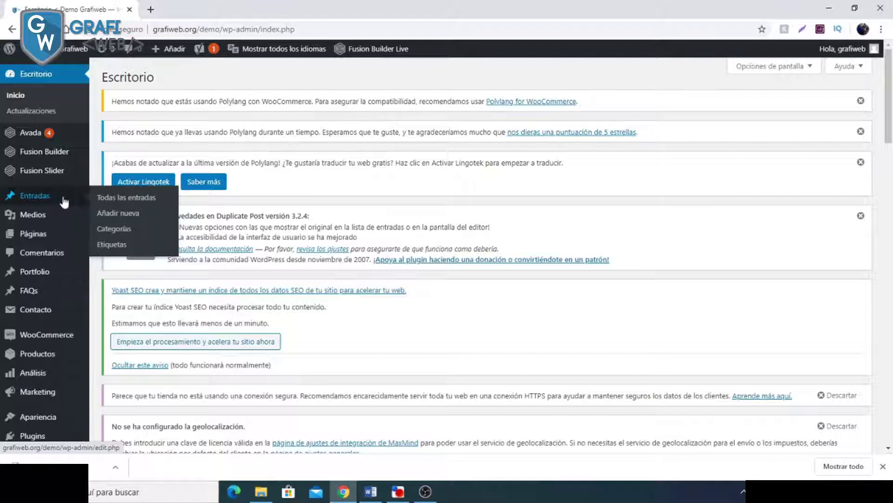
left_click(123, 214)
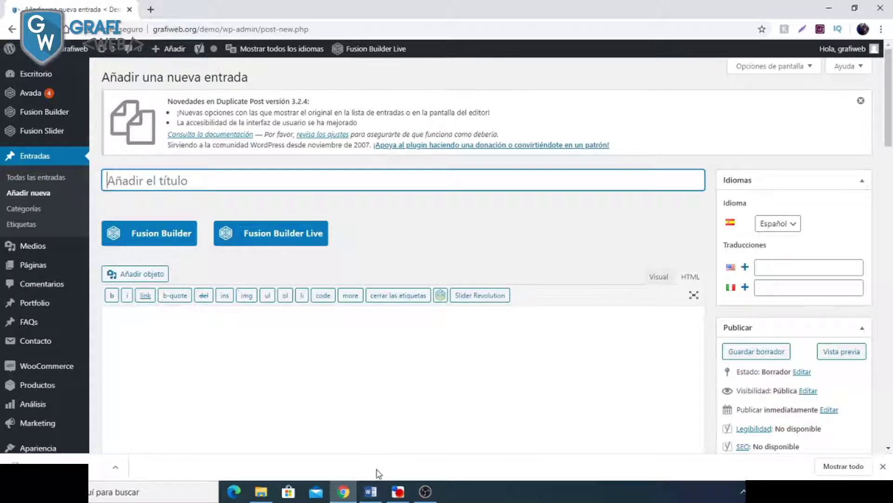
left_click(371, 492)
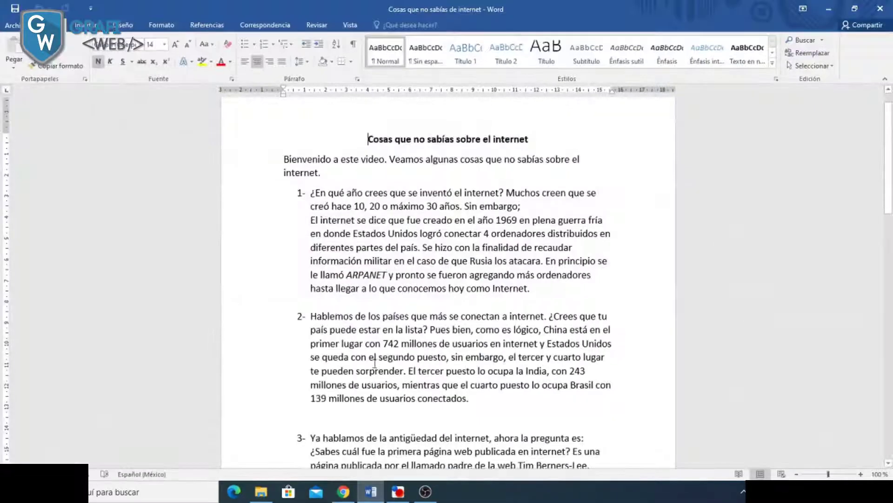
left_click_drag(532, 144, 368, 142)
key("ctrl+c")
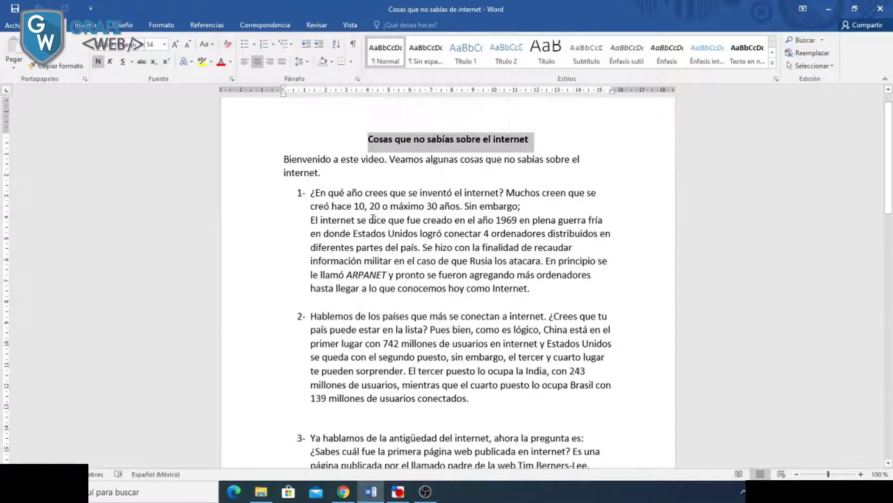
left_click(343, 492)
left_click(300, 181)
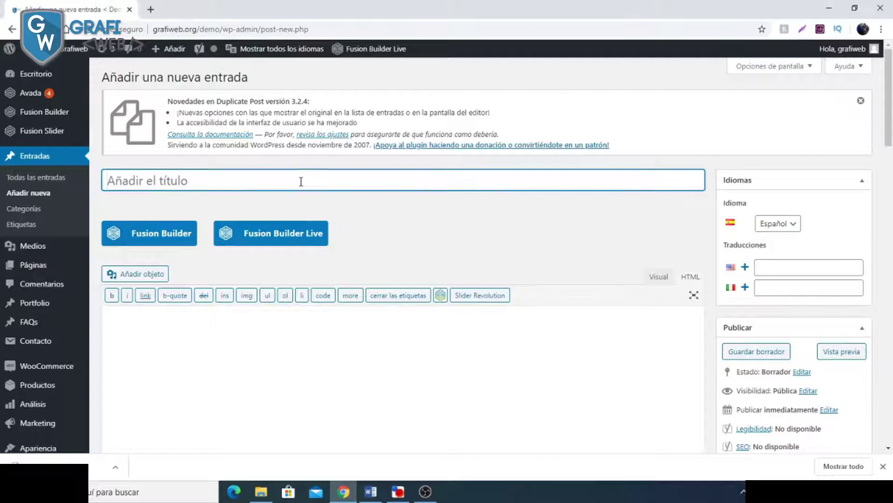
key("ctrl+v")
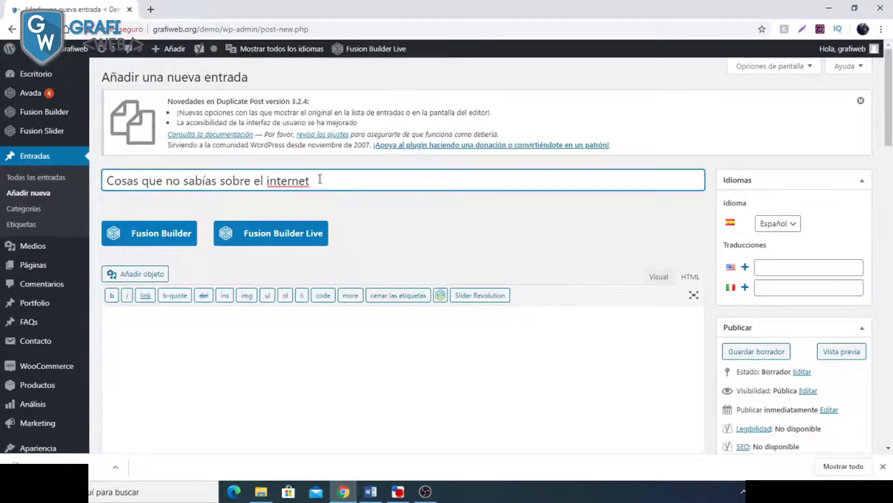
Step: Check the facts in the Word document and reword the post title as "5 Cosas que no sabías sobre internet"
left_click(371, 492)
scroll(399, 285, "down", 15)
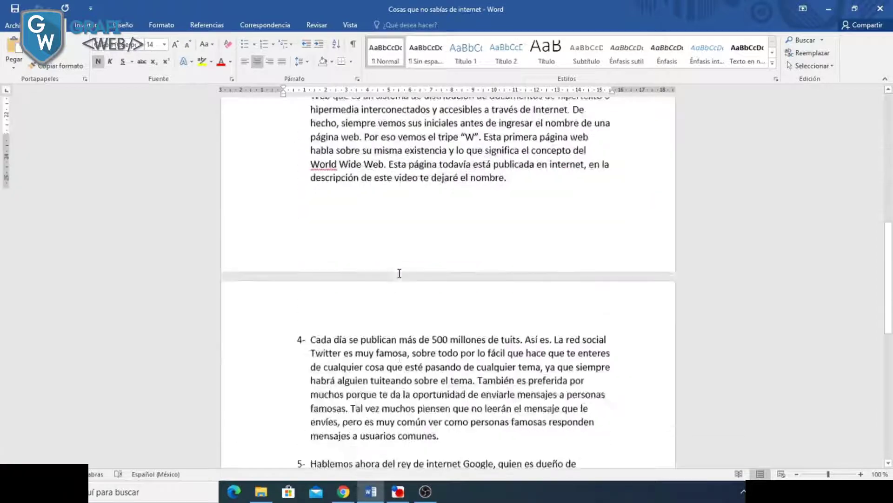
scroll(399, 273, "up", 15)
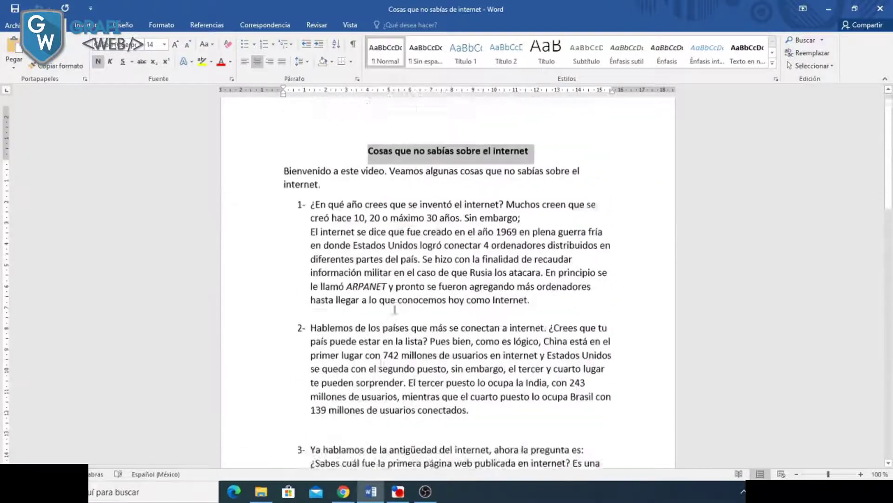
left_click(347, 490)
left_click(116, 183)
type("5")
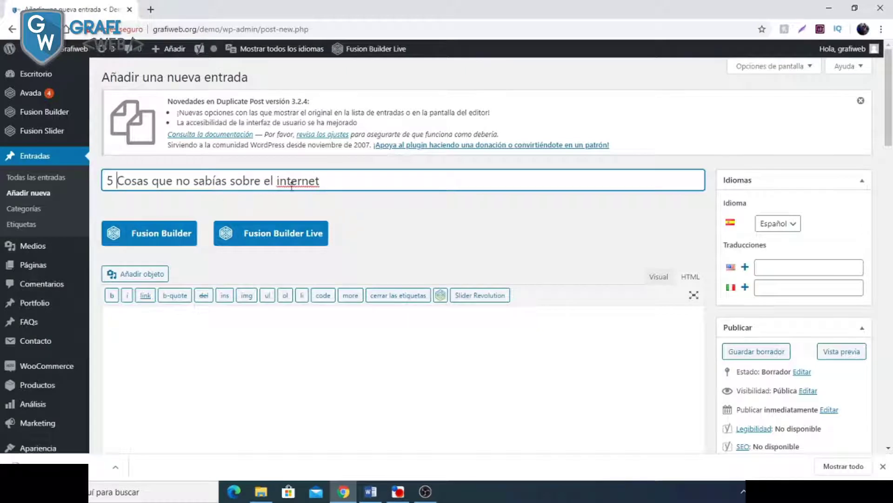
double_click(261, 181)
left_click_drag(261, 180, 264, 180)
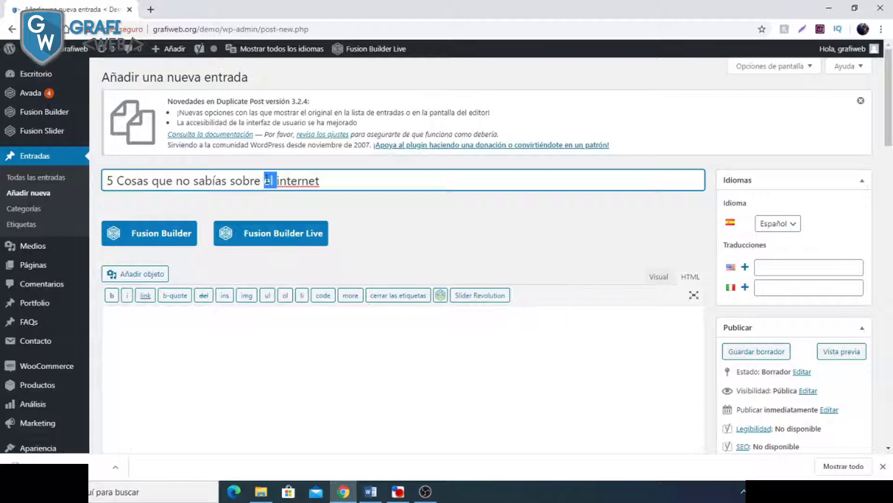
key("BackSpace")
left_click(377, 219)
Step: Switch the post's content editor to Visual mode
scroll(378, 219, "down", 1)
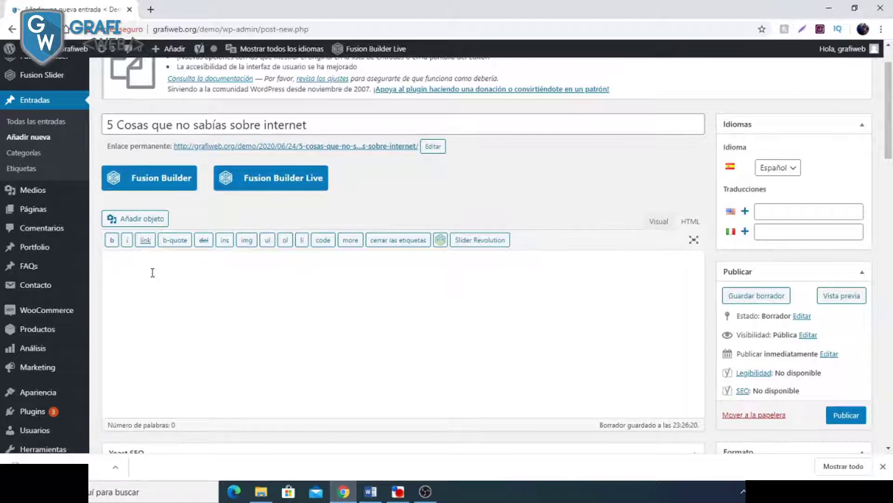
left_click(655, 222)
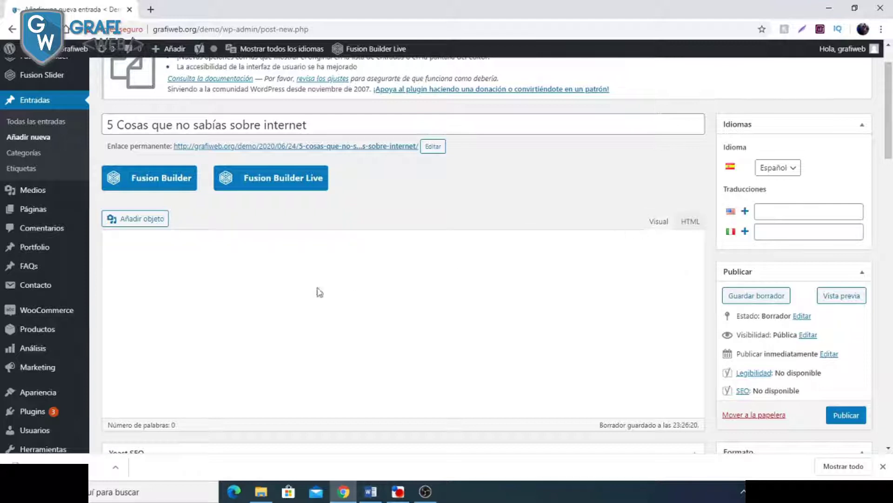
left_click(660, 228)
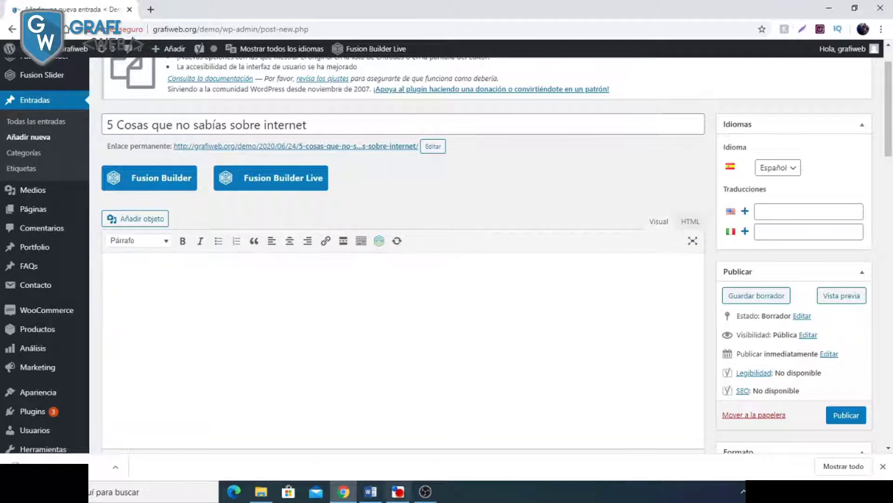
Step: Copy the entire text of the Word document and paste it into the post body in Chrome
left_click(371, 491)
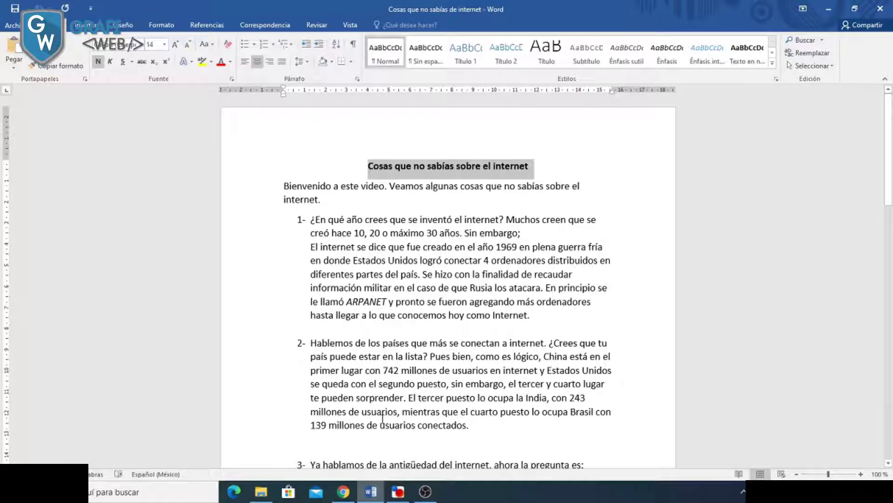
left_click(324, 205)
key("ctrl+a")
key("ctrl+c")
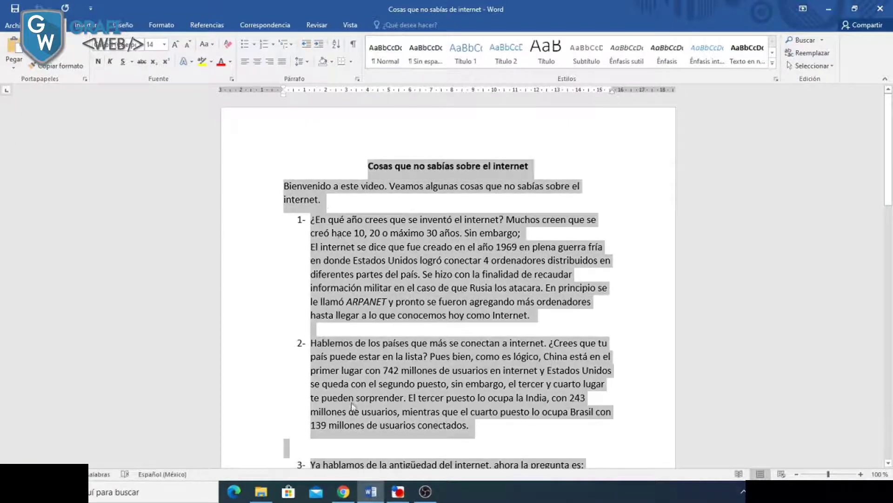
left_click(343, 491)
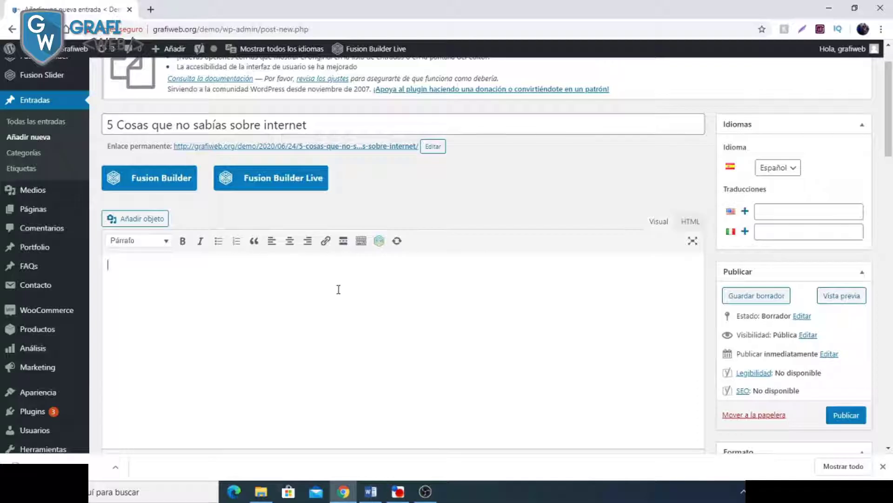
left_click(264, 275)
key("ctrl+v")
Step: Delete the pasted heading with its empty line and replace "video" with "artículo" in the opening sentence
scroll(279, 260, "up", 7)
scroll(275, 172, "down", 2)
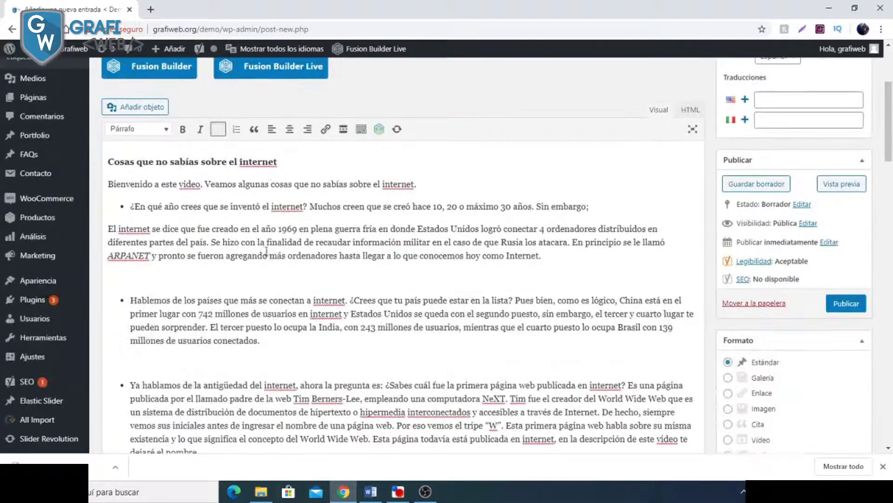
left_click_drag(278, 163, 106, 162)
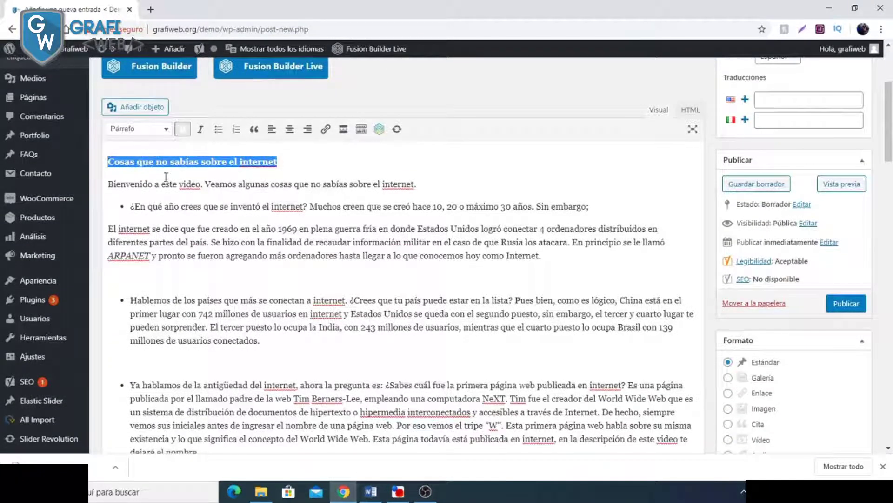
key("BackSpace")
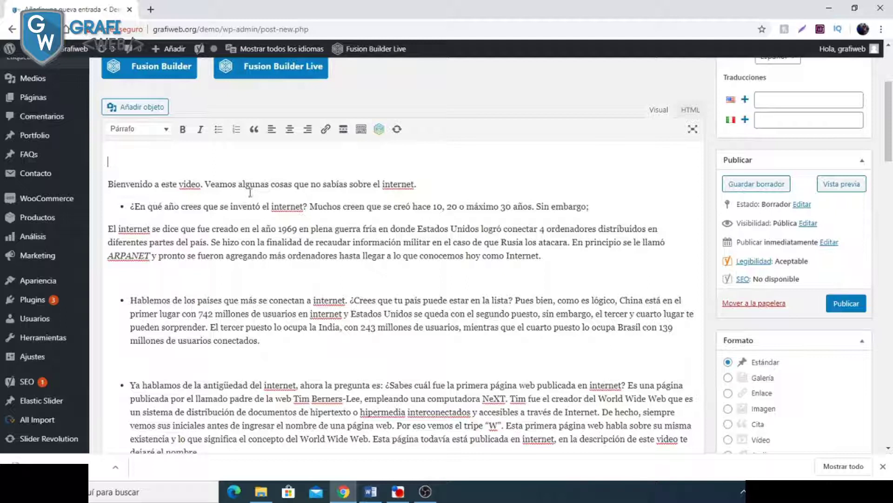
key("Delete")
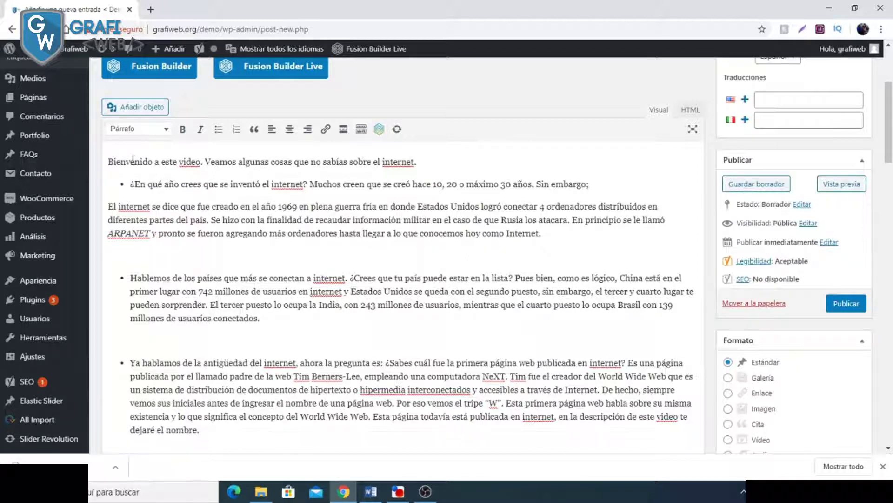
double_click(187, 161)
type("artículo")
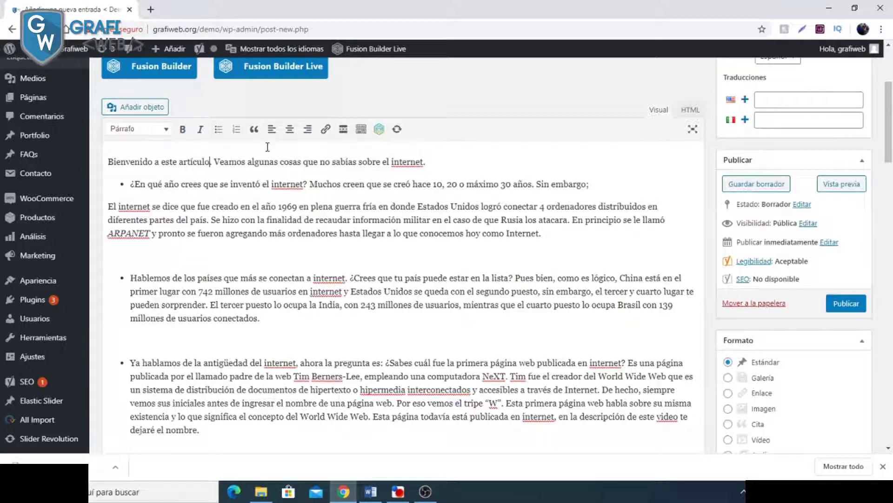
Step: Remove the bullet from the "¿En qué año crees" paragraph and end it with a period instead of the semicolon
scroll(149, 181, "up", 2)
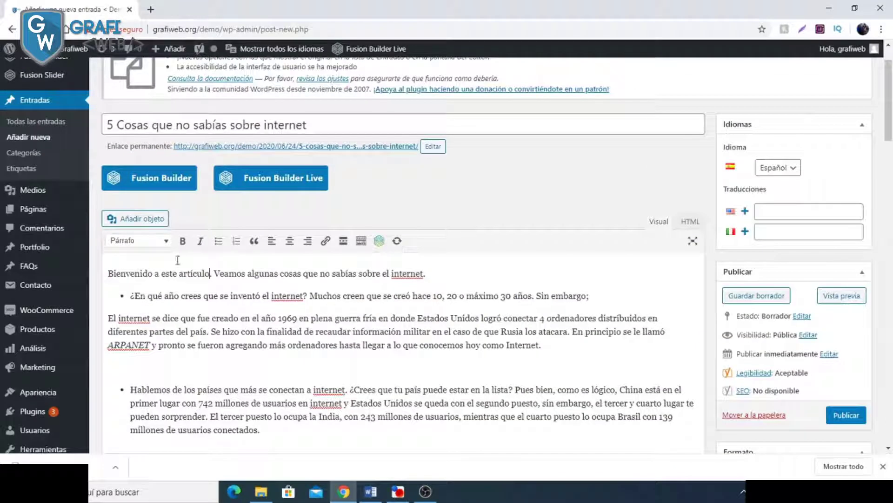
left_click(130, 296)
key("BackSpace")
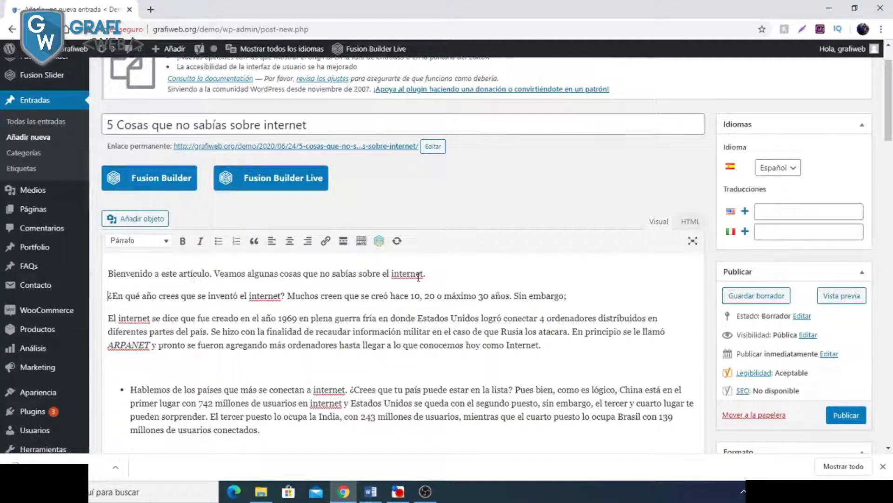
left_click(569, 296)
key("BackSpace")
type(".")
Step: Review the formatting of the pasted article and examine the Yoast SEO section below it
scroll(535, 281, "down", 2)
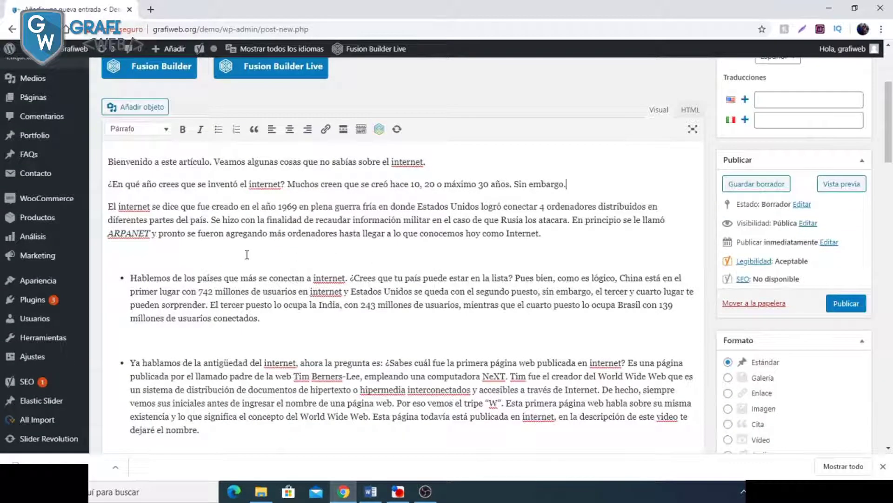
scroll(356, 239, "up", 2)
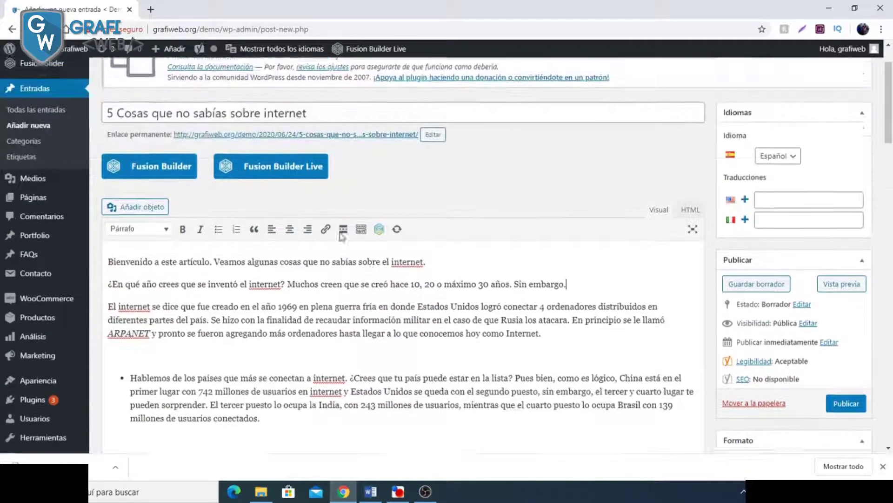
scroll(383, 294, "down", 4)
scroll(384, 294, "down", 3)
scroll(379, 279, "up", 5)
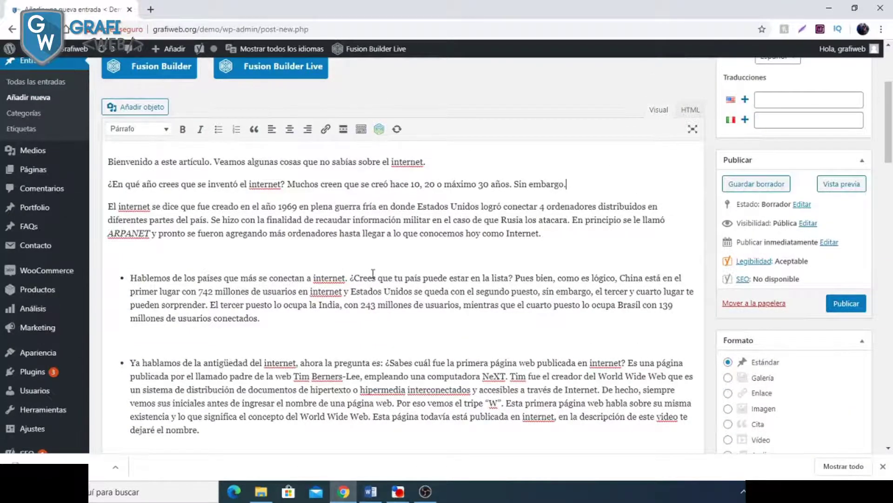
scroll(373, 273, "up", 2)
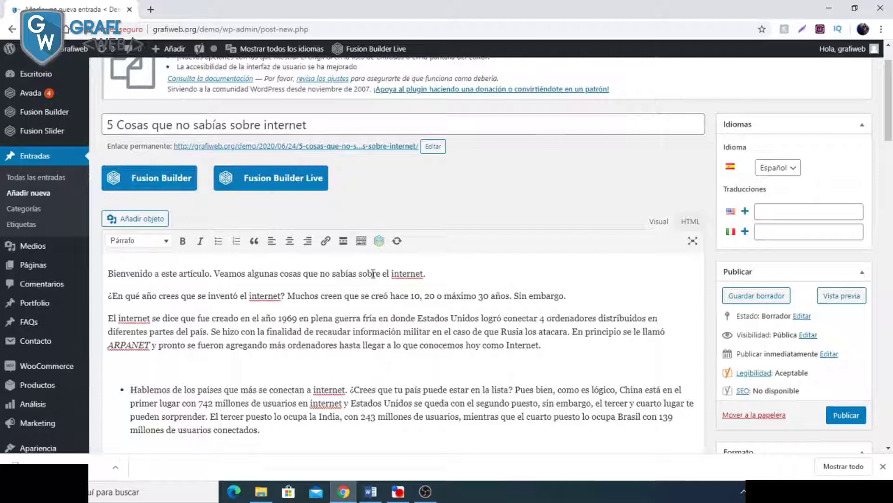
scroll(373, 273, "down", 10)
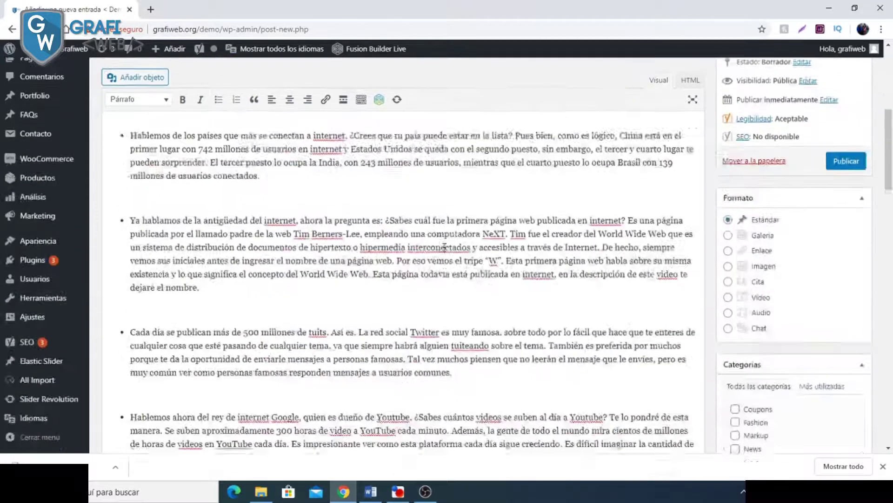
scroll(409, 244, "down", 3)
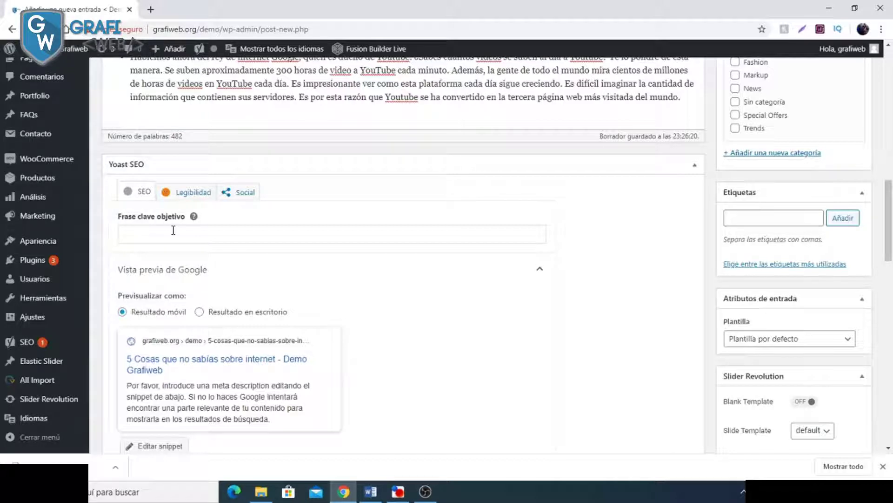
Step: Set the Yoast SEO focus keyphrase of the post to "Internet"
scroll(173, 230, "up", 15)
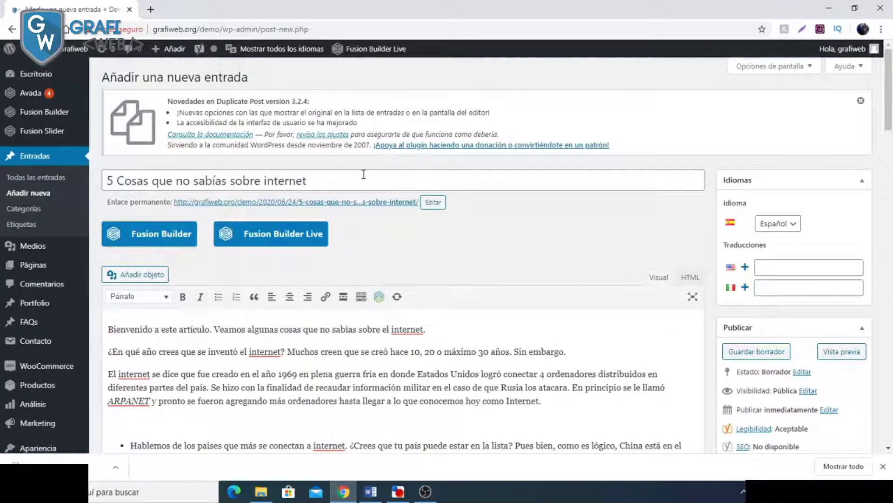
scroll(363, 174, "down", 15)
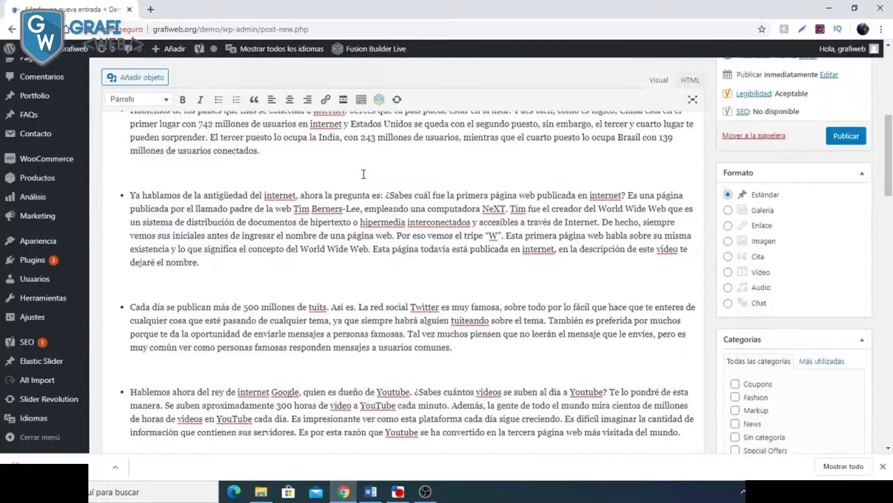
left_click(277, 239)
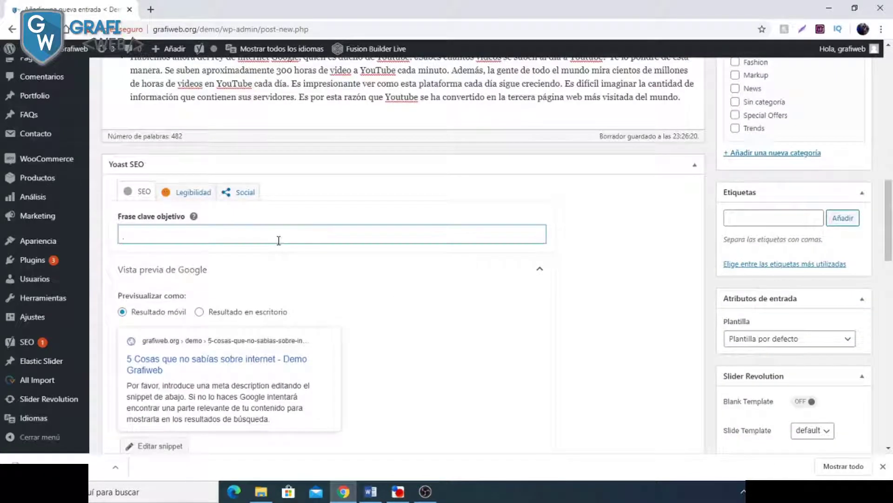
type("rnet")
left_click(595, 234)
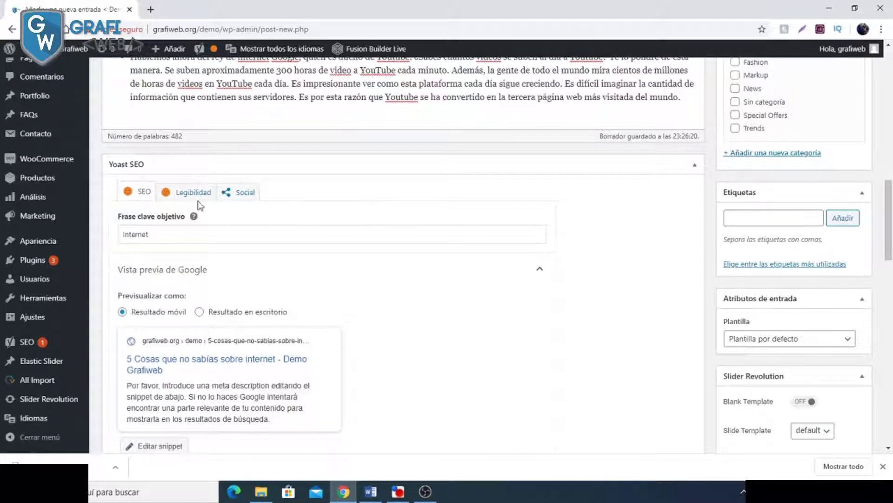
Step: Remove the bullet from the paragraph beginning "Hablemos de los países" in the post body
scroll(303, 207, "up", 10)
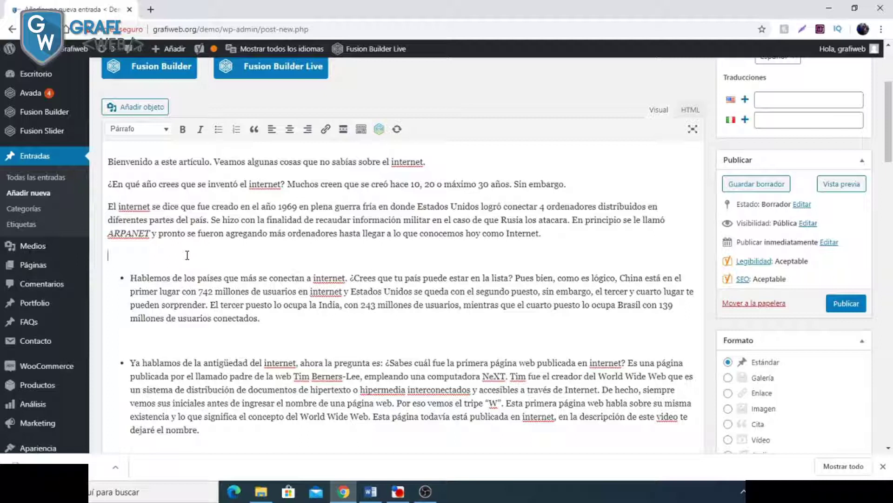
scroll(182, 240, "down", 5)
scroll(177, 251, "up", 5)
left_click(130, 277)
key("BackSpace")
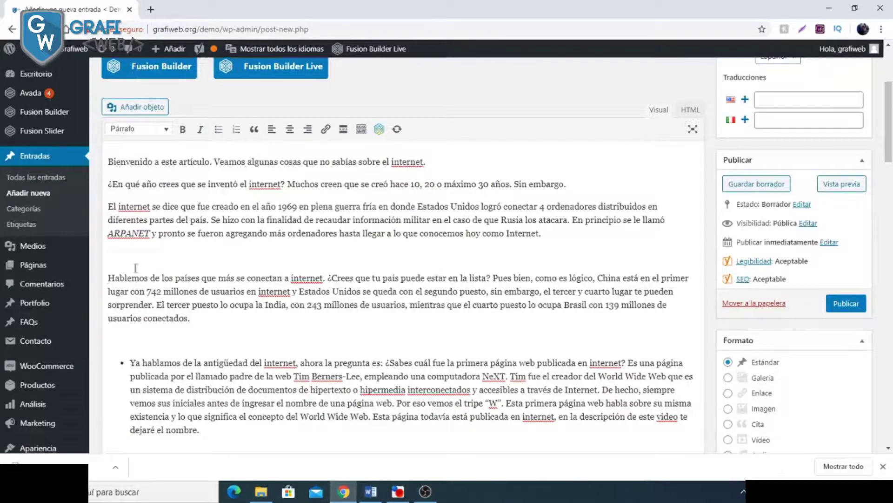
Step: Add the subheading "Los países que más se conectan a internet" above the "Hablemos de los países" paragraph and format it as Título 2
key("Up")
type("Los paises que más se conecta")
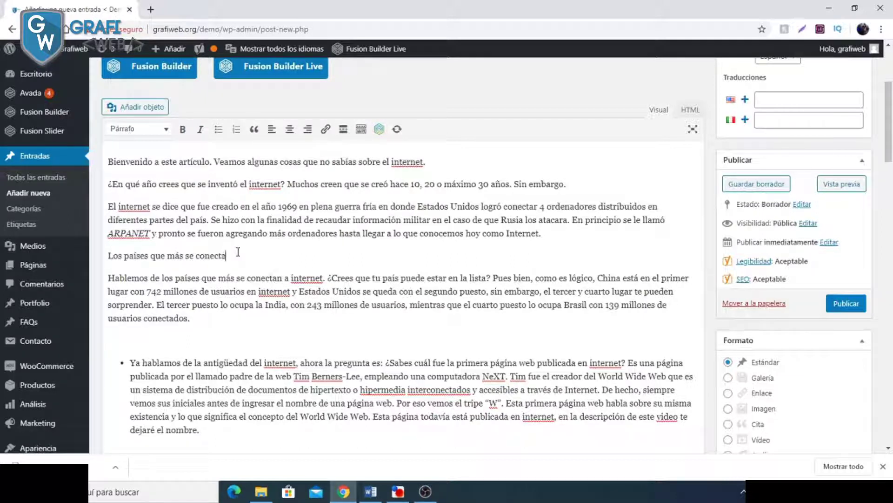
type("n a internet")
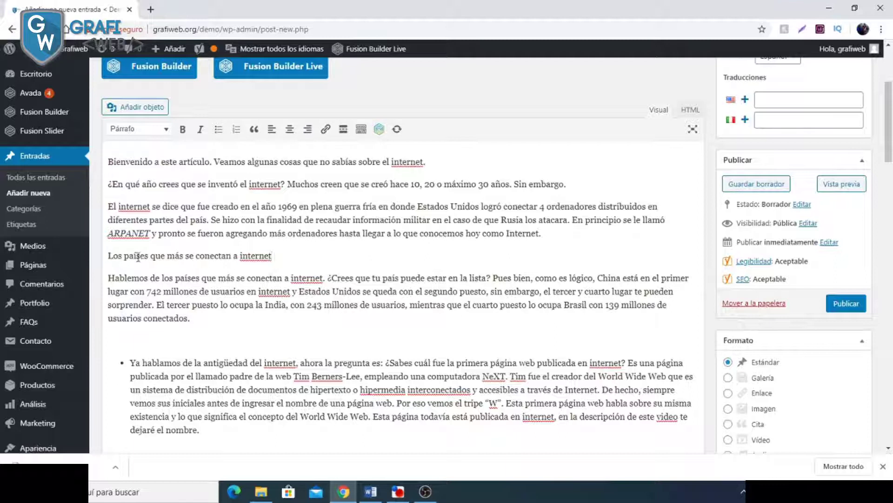
left_click_drag(277, 257, 106, 252)
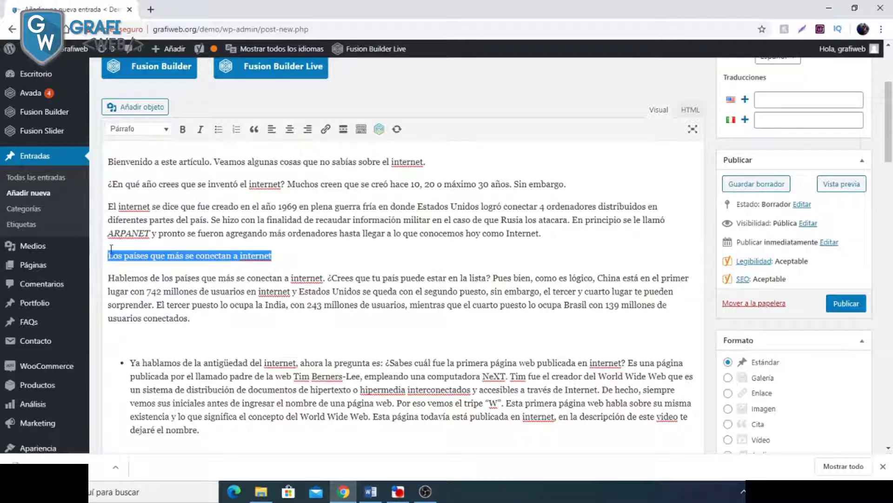
left_click(146, 131)
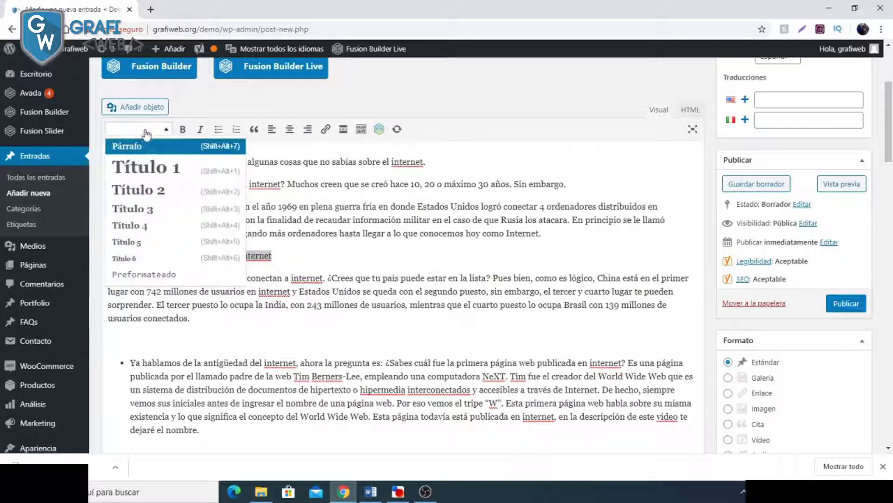
left_click(148, 191)
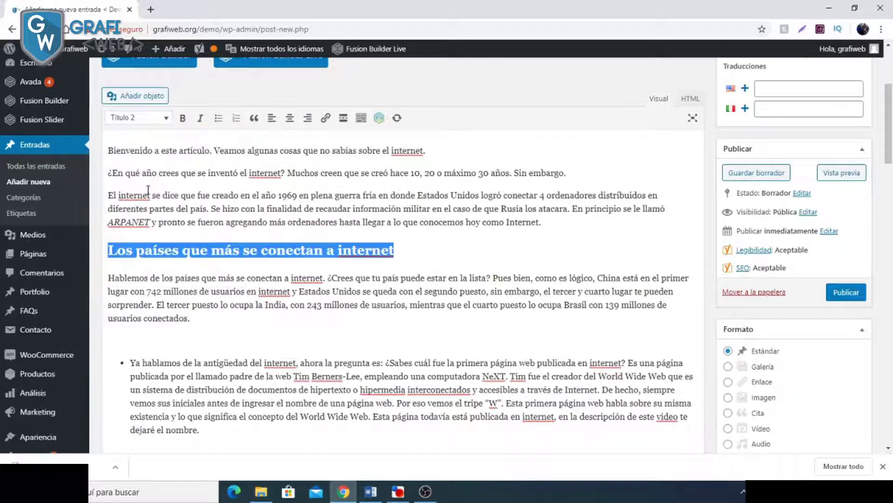
left_click(421, 256)
Step: Remove the bullet from the paragraph beginning "Ya hablamos de la antigüedad del internet"
scroll(246, 332, "down", 1)
left_click(171, 279)
left_click(129, 306)
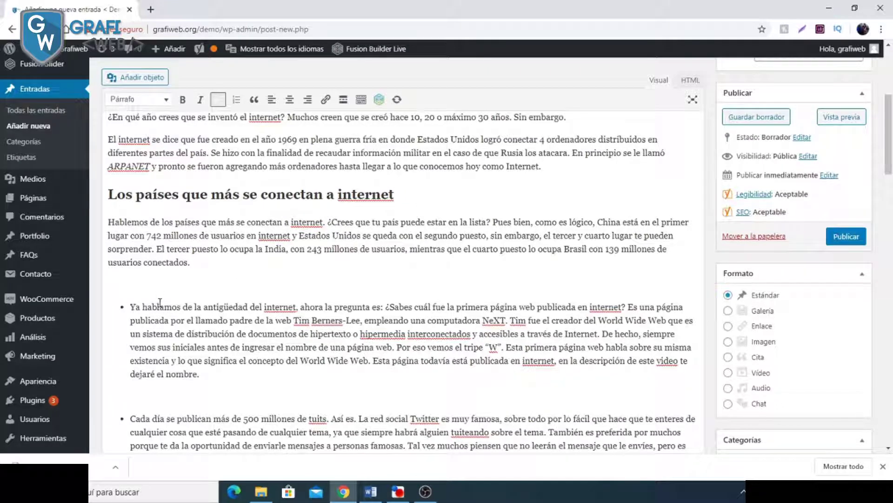
key("BackSpace")
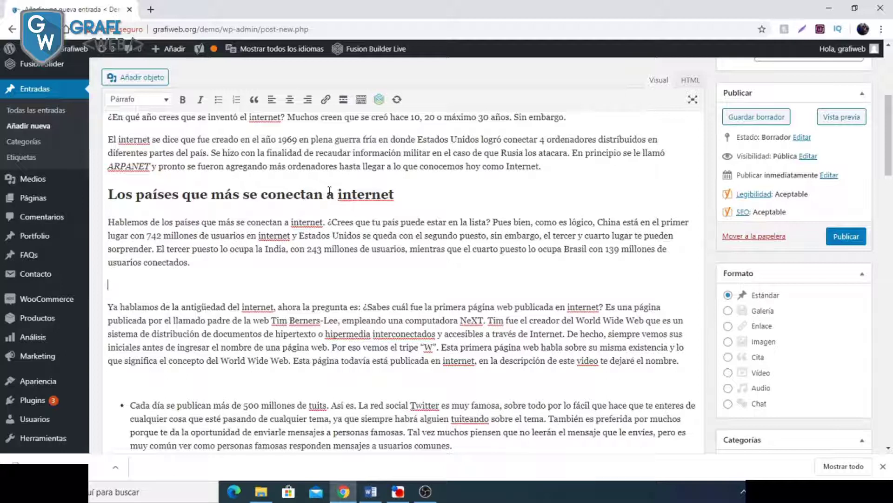
Step: Review the wording of the post title and of the subheading about the most connected countries
scroll(262, 227, "up", 5)
mouse_move(306, 181)
left_mouse_down()
mouse_move(106, 170)
mouse_move(296, 183)
left_mouse_up()
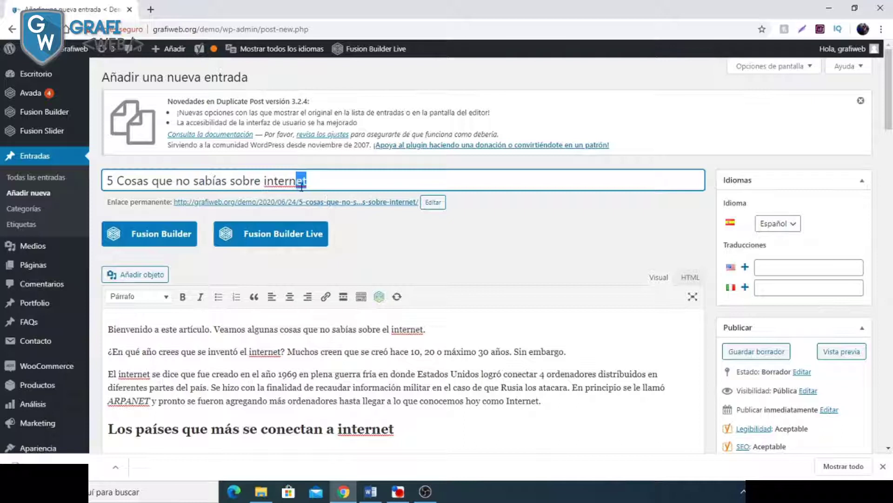
left_click(330, 181)
mouse_move(327, 180)
left_mouse_down()
mouse_move(95, 188)
mouse_move(321, 183)
left_mouse_up()
left_click(543, 317)
scroll(323, 251, "down", 5)
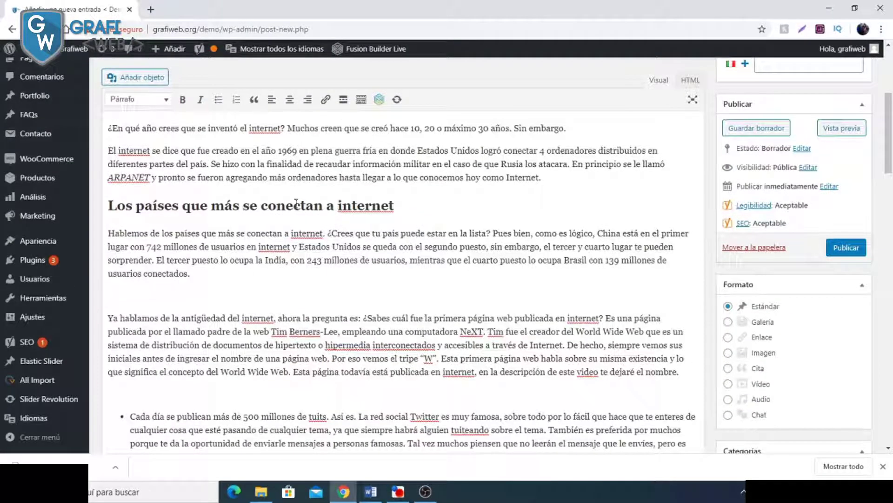
left_click_drag(396, 206, 93, 209)
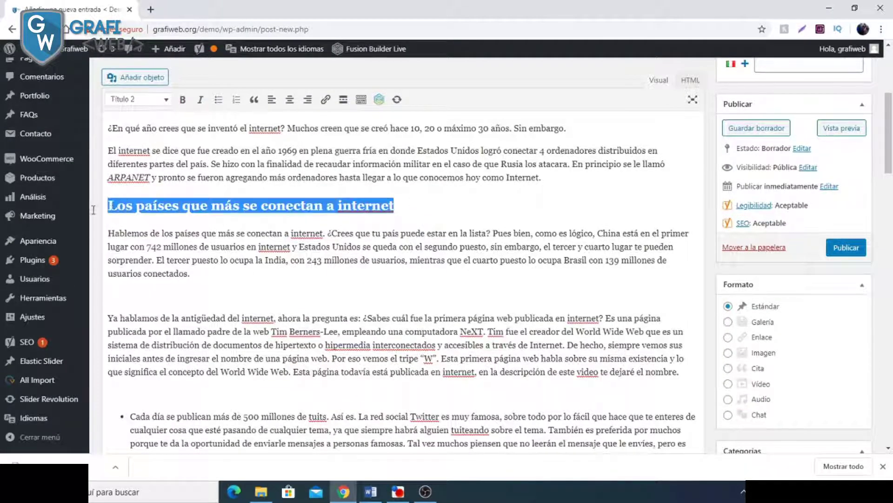
Step: Add the subheading "Desde cuándo existe el Internet" above the "Ya hablamos de la antigüedad" paragraph and format it as Título 2
left_click(160, 293)
scroll(189, 307, "down", 2)
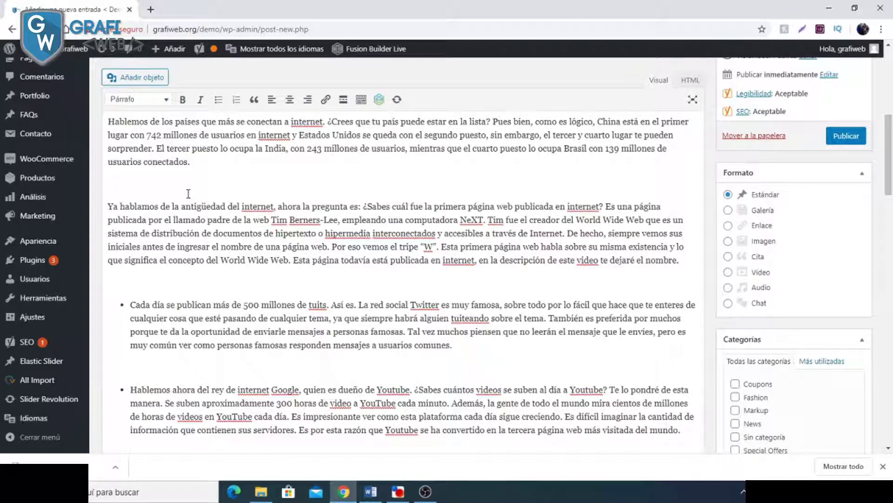
type("Desde cuándo existe el Internet")
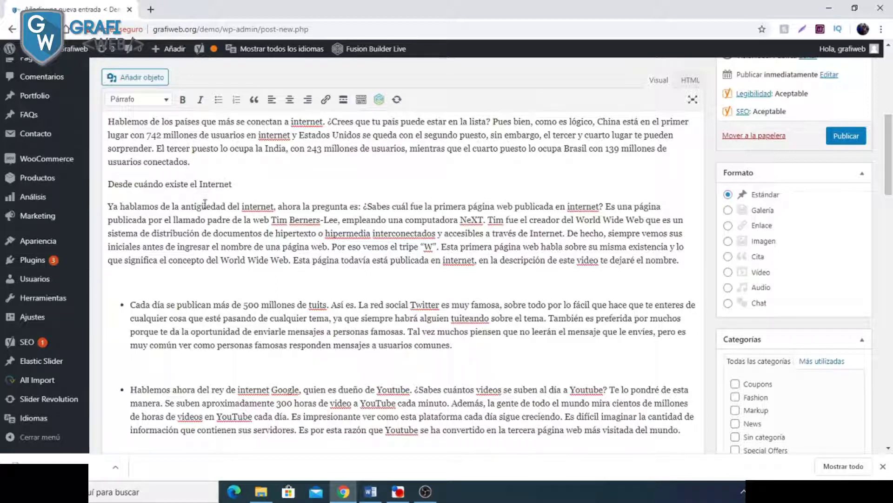
left_click_drag(252, 179, 108, 184)
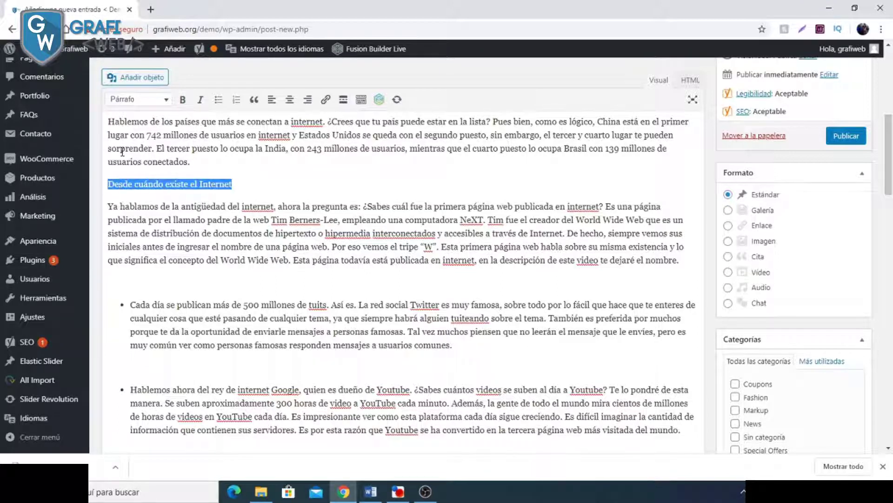
left_click(153, 104)
left_click(173, 160)
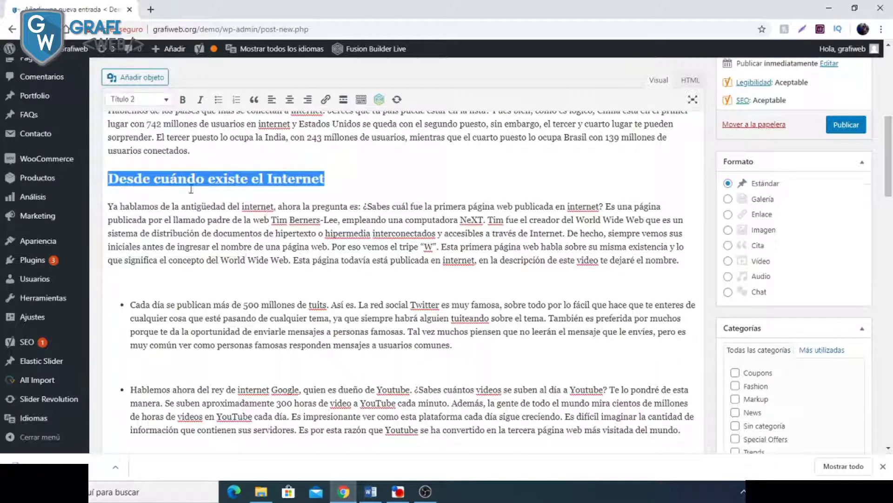
left_click(336, 187)
Step: Remove the bullet from the "Cada día se publican" paragraph and add the Título 2 subheading "La Cantidad de Tuits por día" above it
left_click(115, 305)
key("BackSpace")
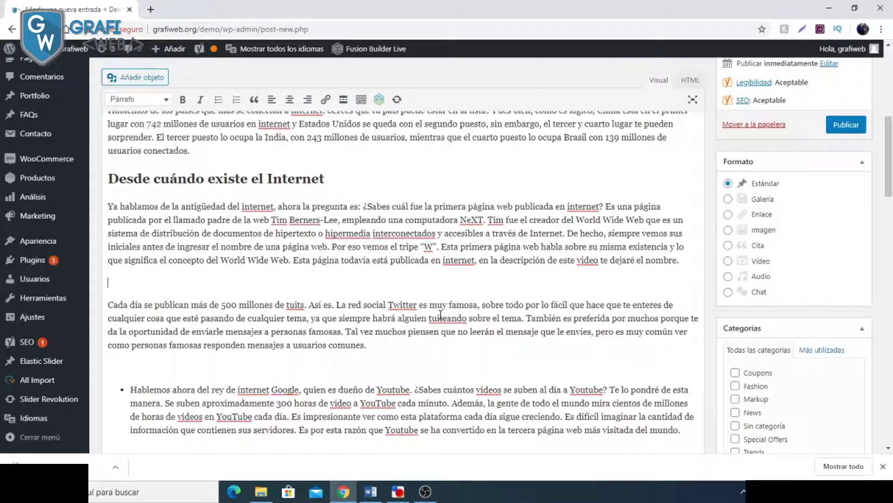
type("La Cantidad de T")
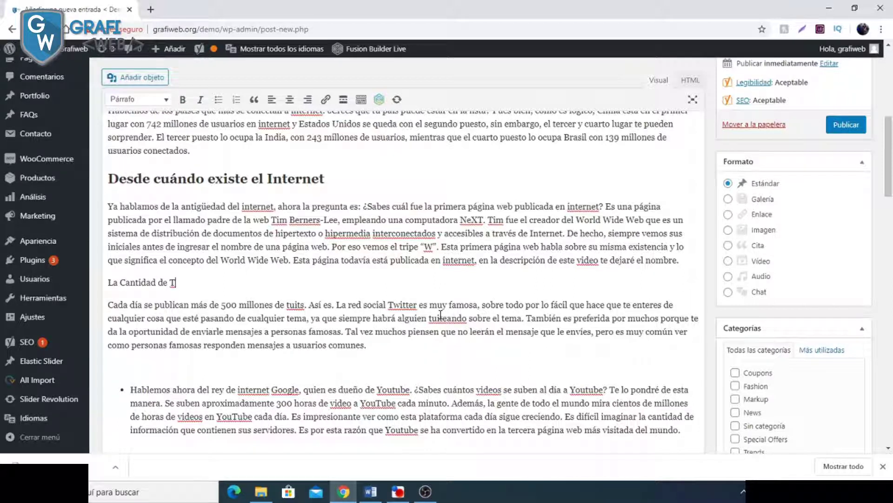
type("e")
type("its oi")
type("por día")
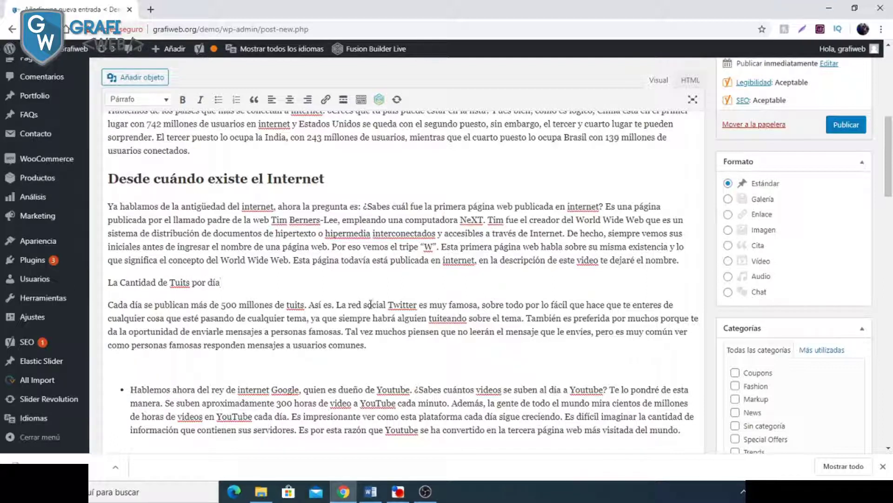
left_click_drag(221, 282, 106, 282)
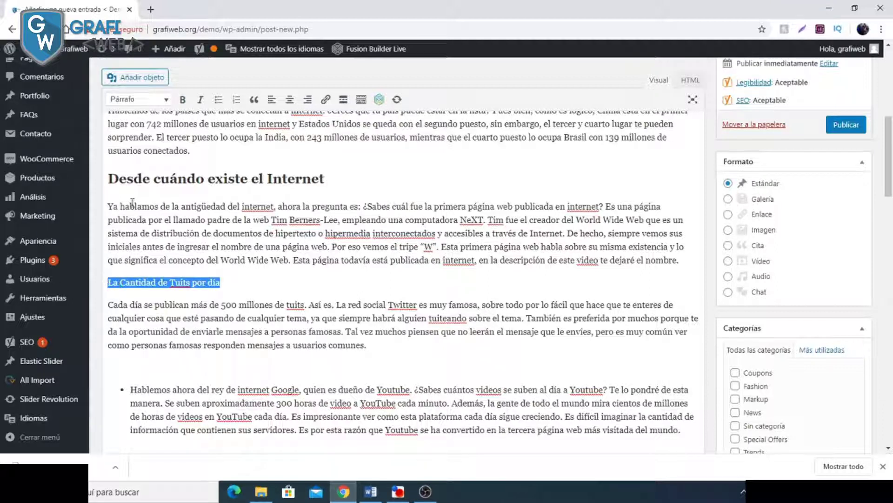
left_click(160, 99)
left_click(125, 160)
Step: Remove the bullet from the paragraph beginning "Hablemos ahora del rey de internet Google"
scroll(203, 229, "down", 1)
scroll(203, 229, "down", 2)
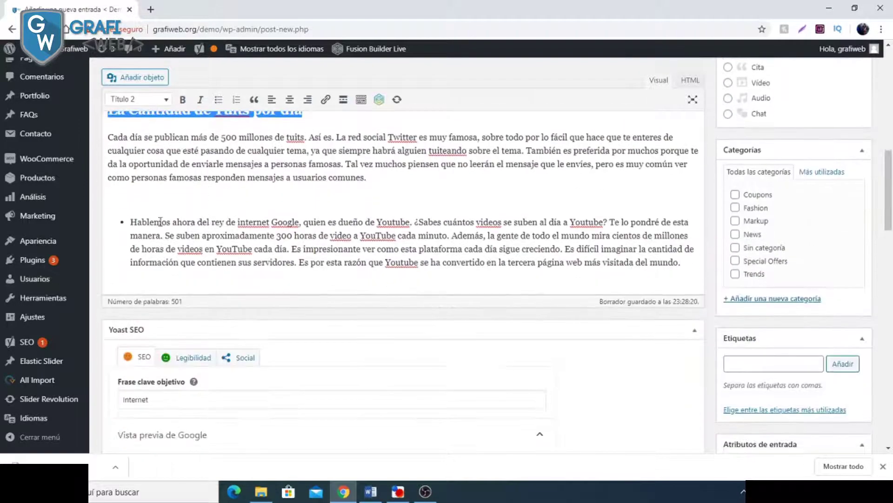
left_click(135, 219)
key("BackSpace")
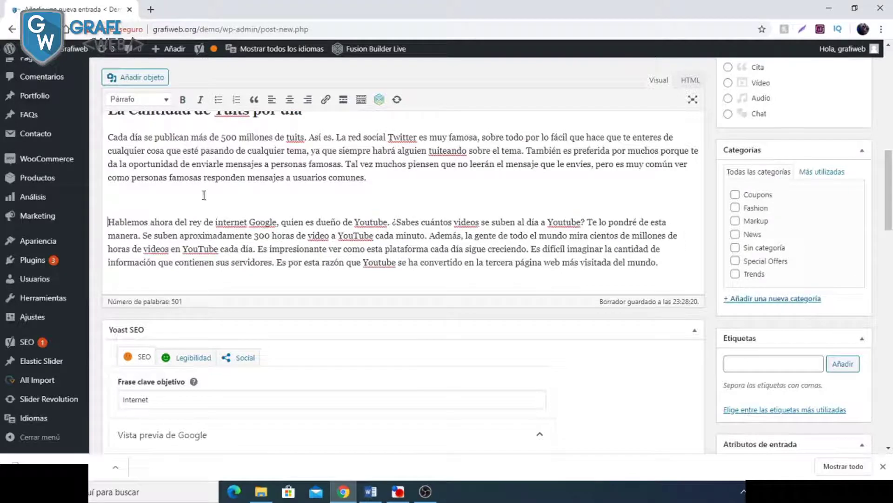
Step: Add the subheading "Cuántos videos se suben a Youtube" above the "Hablemos ahora del rey" paragraph and format it as Título 2
left_click(188, 198)
scroll(191, 205, "up", 1)
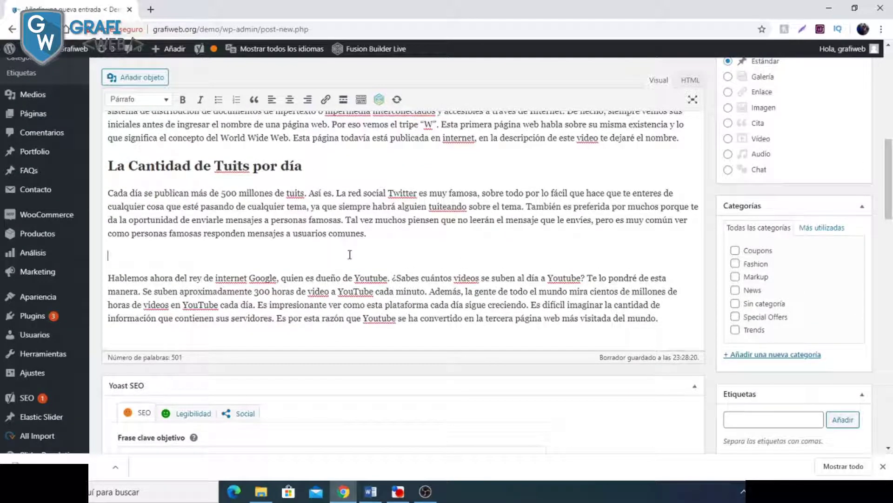
type("Cuántos videos se suben a Youtuber")
key("BackSpace")
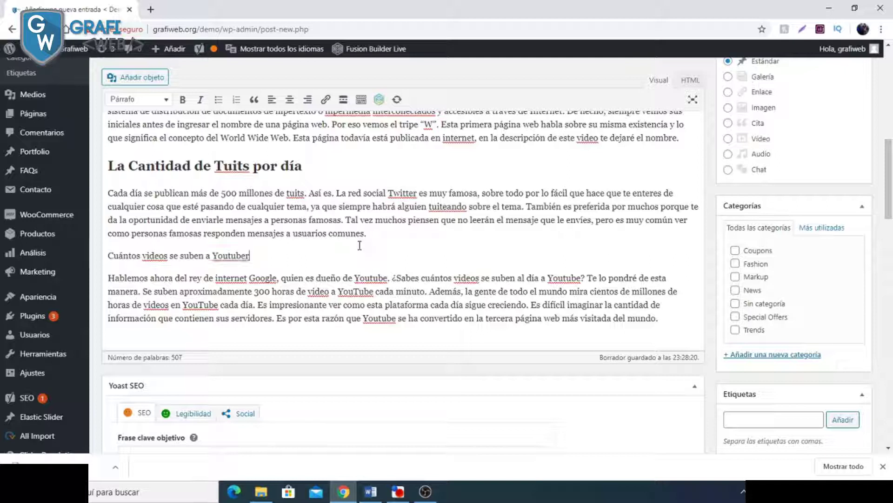
left_click_drag(247, 256, 95, 256)
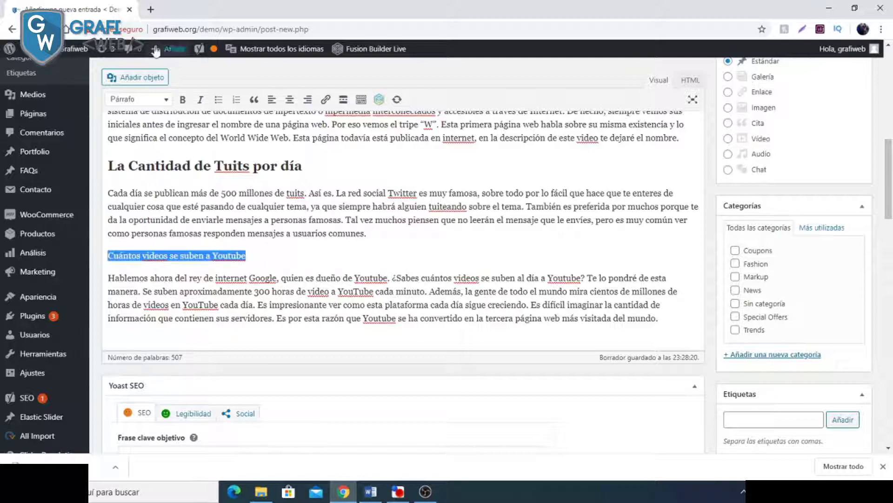
left_click(137, 99)
left_click(131, 159)
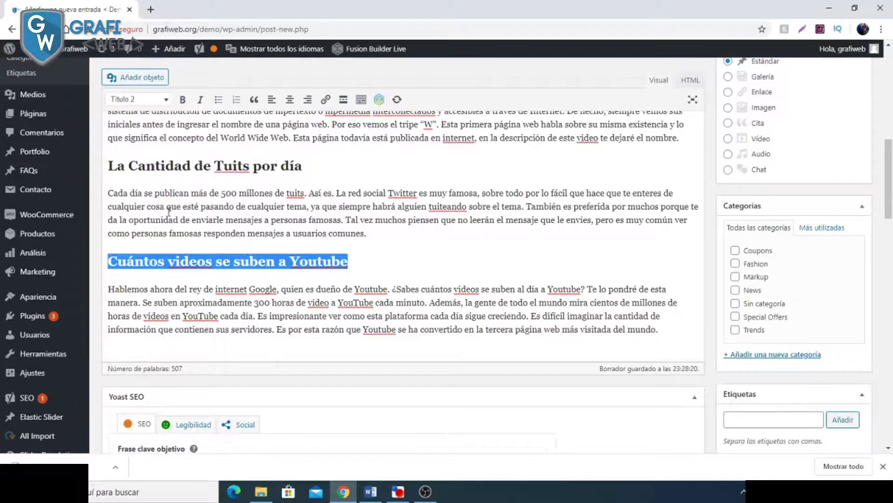
left_click(359, 264)
Step: Look over the article with its subheadings and examine the Yoast SEO readability analysis, including the Flesch reading ease result
scroll(326, 256, "up", 10)
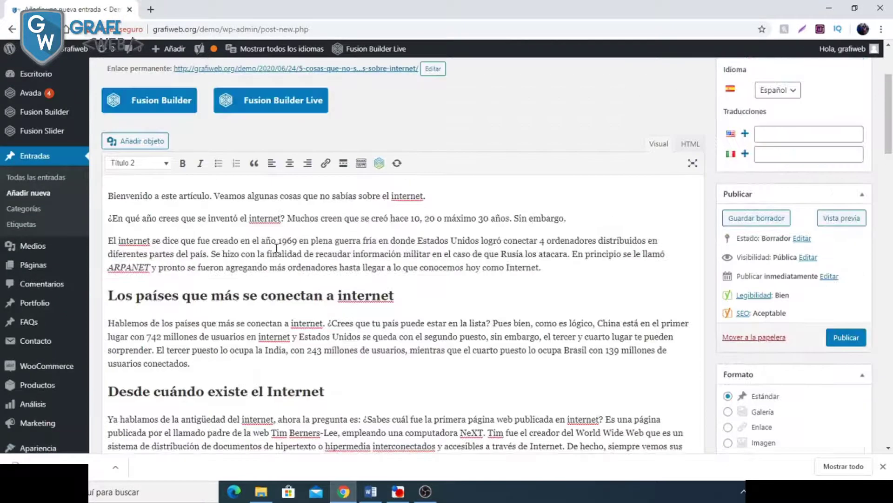
scroll(277, 248, "down", 7)
scroll(277, 247, "down", 10)
scroll(275, 250, "up", 3)
scroll(275, 251, "down", 4)
scroll(277, 254, "up", 6)
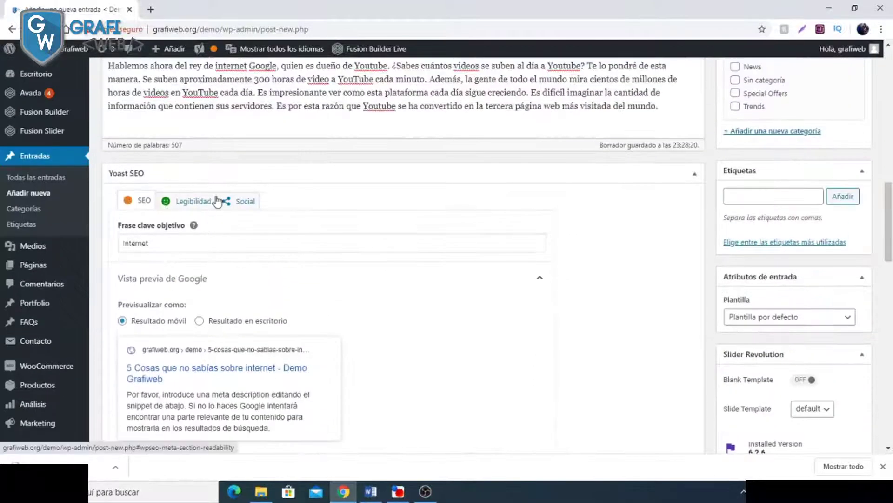
left_click(192, 205)
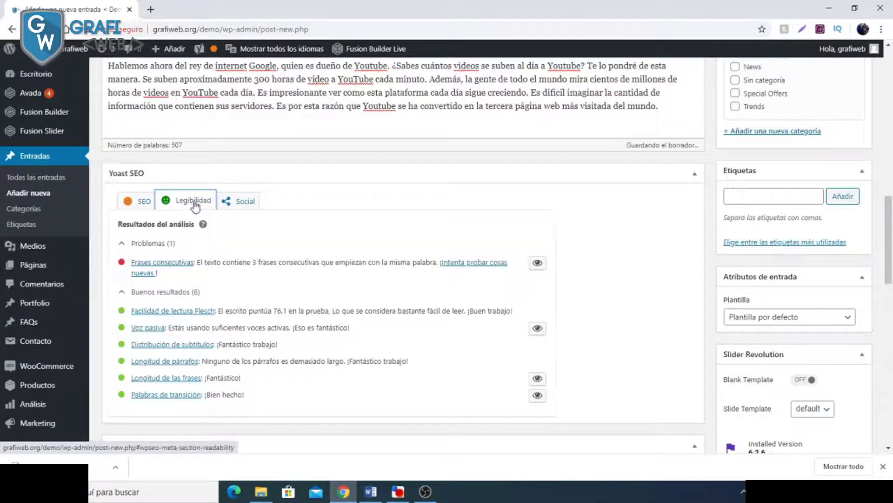
scroll(276, 206, "up", 5)
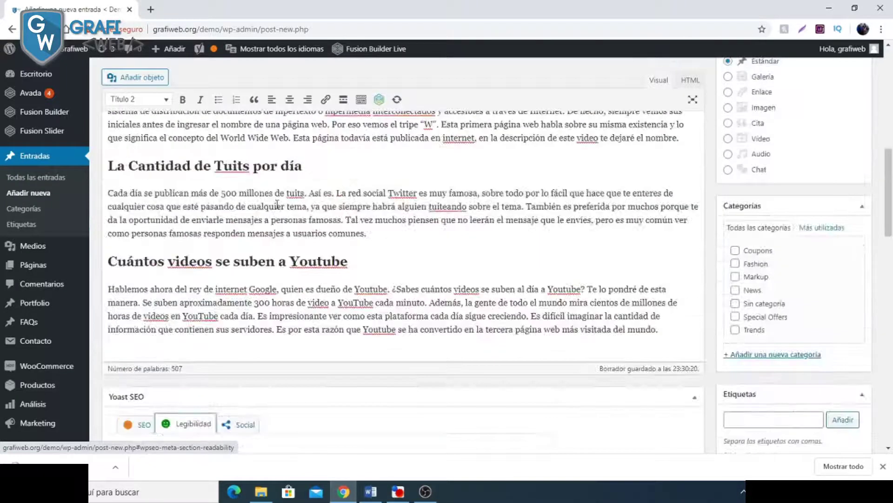
scroll(277, 205, "up", 12)
scroll(292, 200, "down", 15)
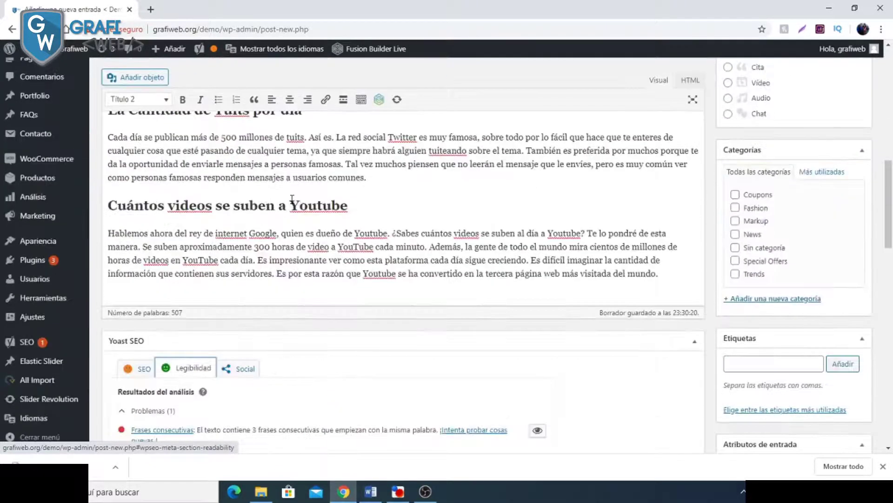
scroll(292, 200, "down", 5)
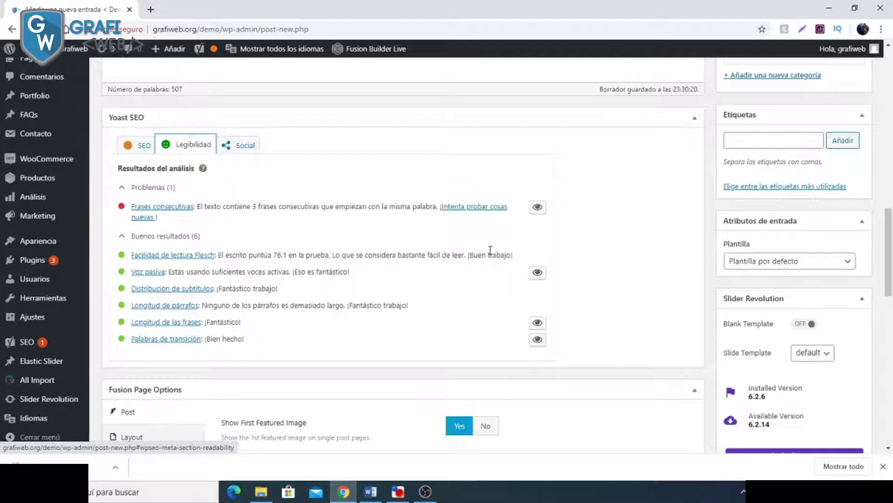
left_click_drag(463, 253, 525, 256)
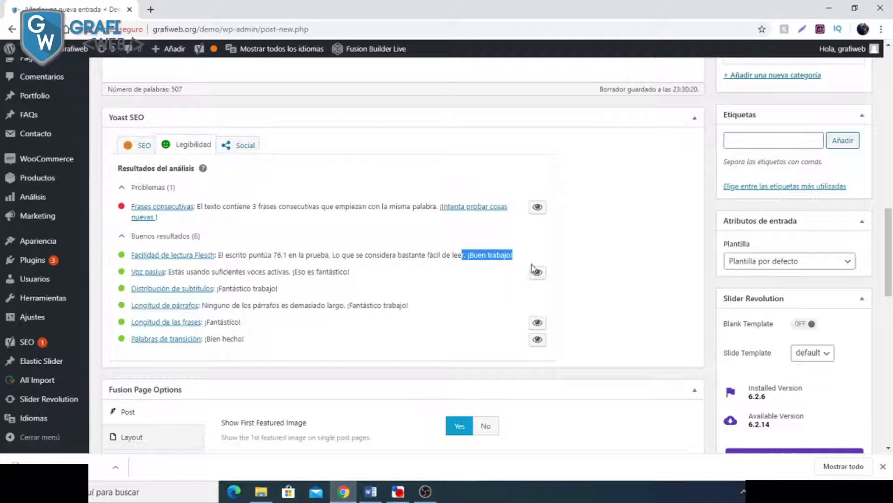
left_click(563, 269)
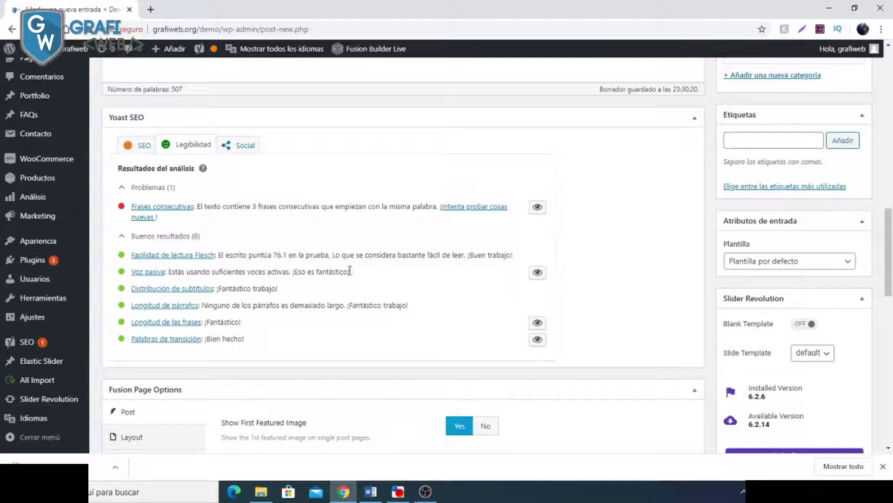
Step: Highlight the passive voice result in the article text to inspect the marked sentence, and turn the highlighting off again
left_click(538, 273)
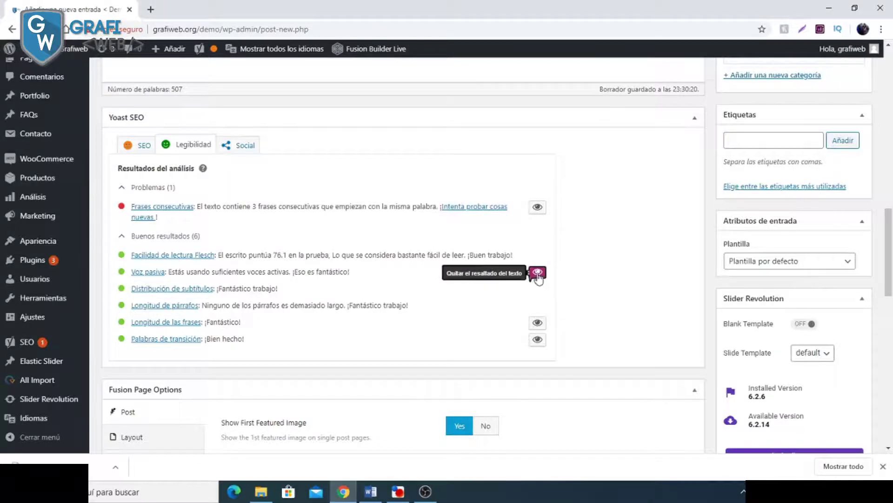
scroll(366, 268, "up", 5)
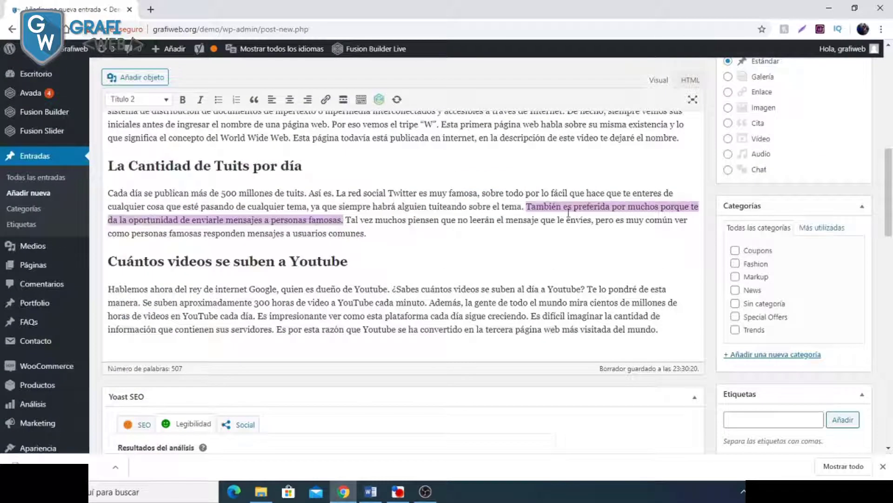
left_click(537, 273)
scroll(270, 250, "up", 2)
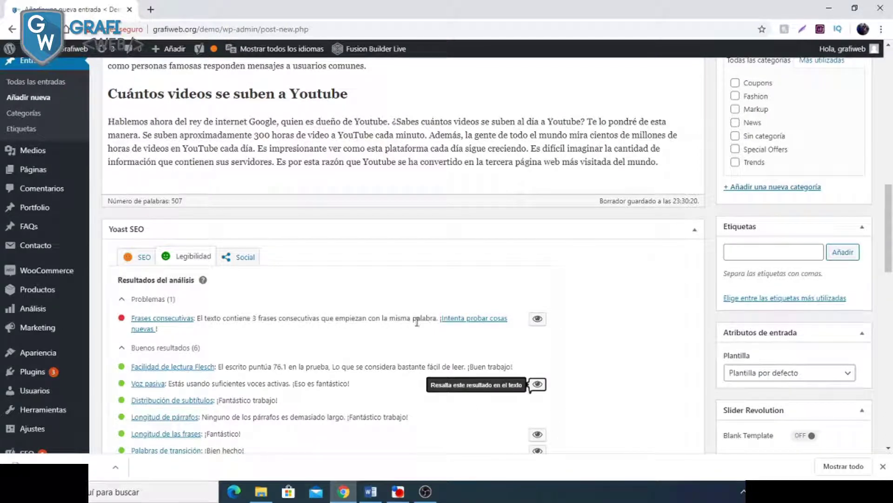
Step: Highlight the consecutive sentences result in the article text and inspect the marked sentences of the Youtube paragraph
left_click(538, 319)
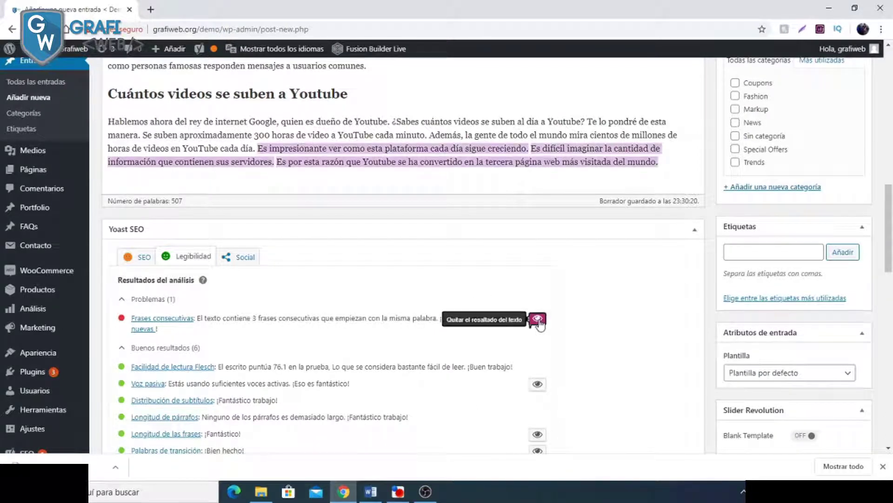
scroll(420, 206, "up", 7)
scroll(288, 257, "down", 5)
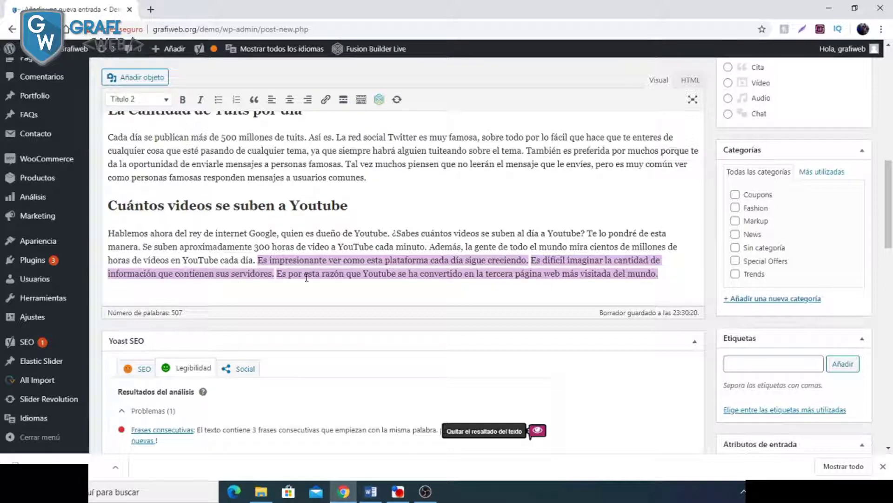
left_click(266, 259)
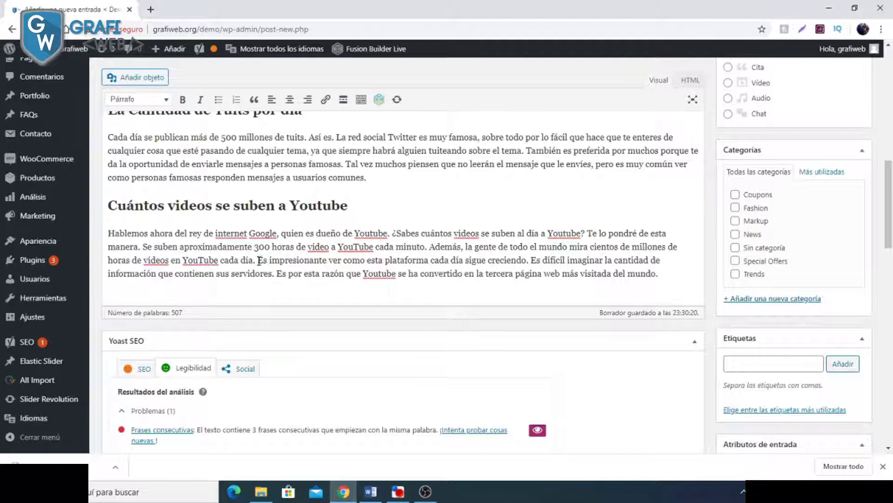
Step: Replace "Es" with "Se nos hace" at the start of the sentence "Es difícil imaginar la cantidad de información"
double_click(281, 274)
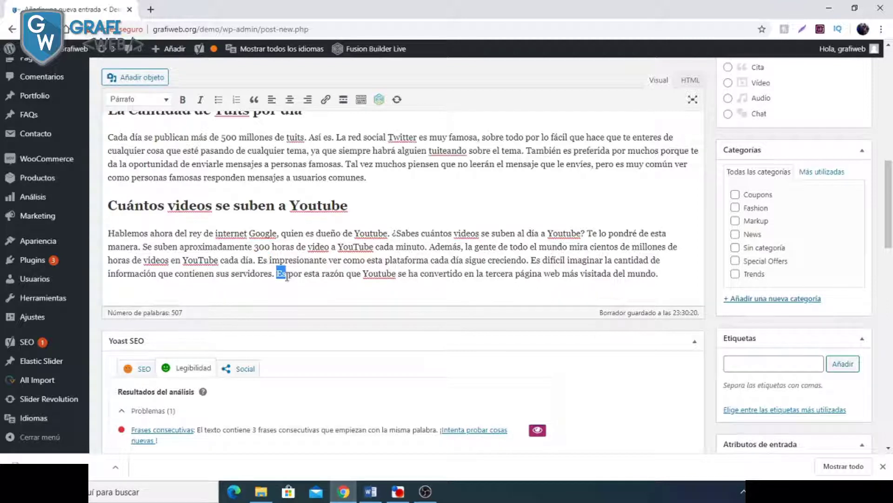
left_click(534, 259)
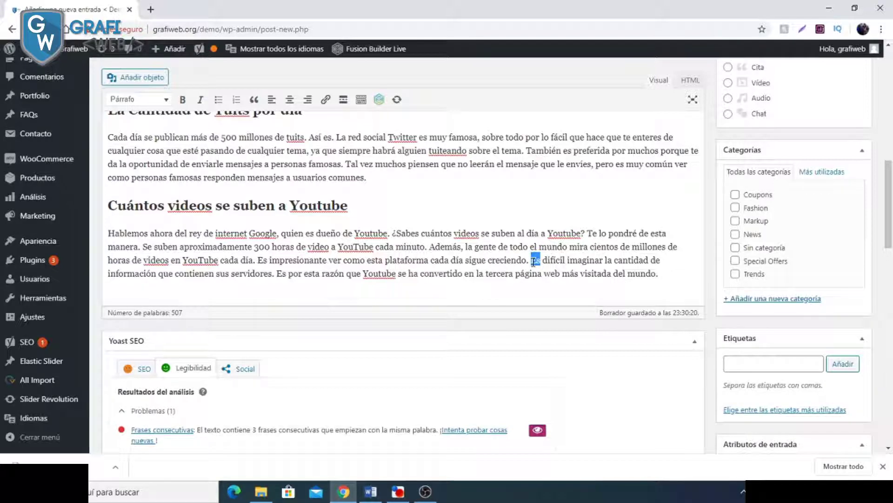
type("Se nos ha")
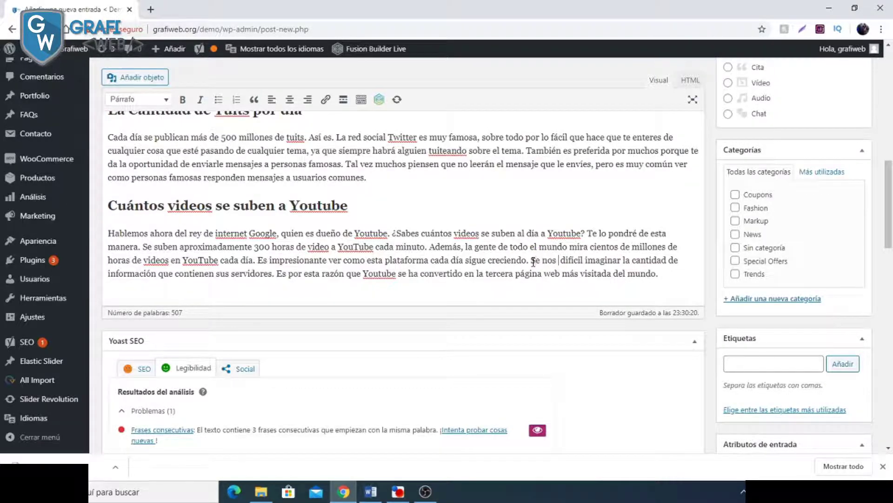
type("ce")
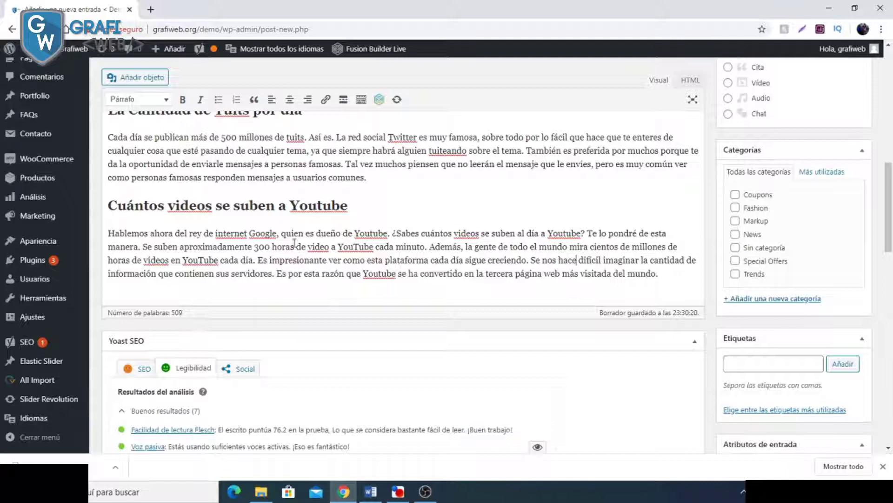
Step: Reword the Youtube paragraph's last sentence to begin with "Por esta razón" and check the readability analysis again
left_click_drag(293, 275, 282, 274)
type("P")
scroll(263, 263, "down", 5)
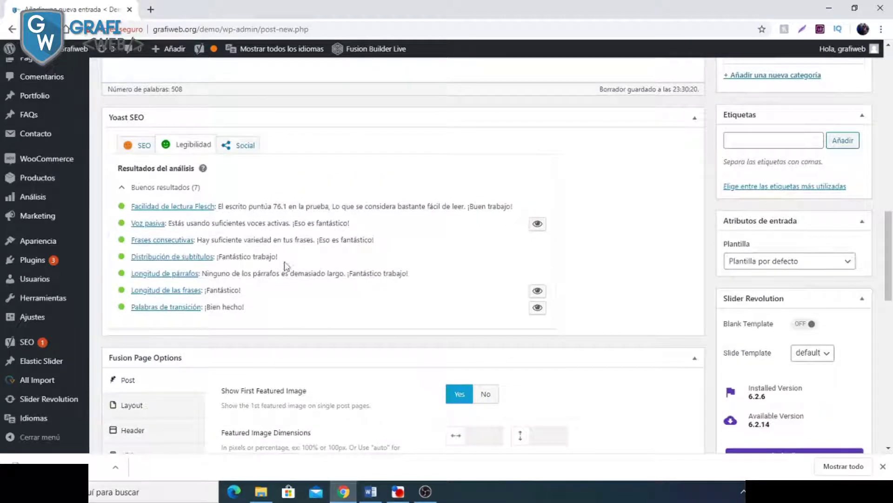
Step: Expand the Yoast SEO analysis for the keyphrase and examine the listed problems, especially the one on outbound links
left_click(145, 150)
scroll(171, 181, "down", 5)
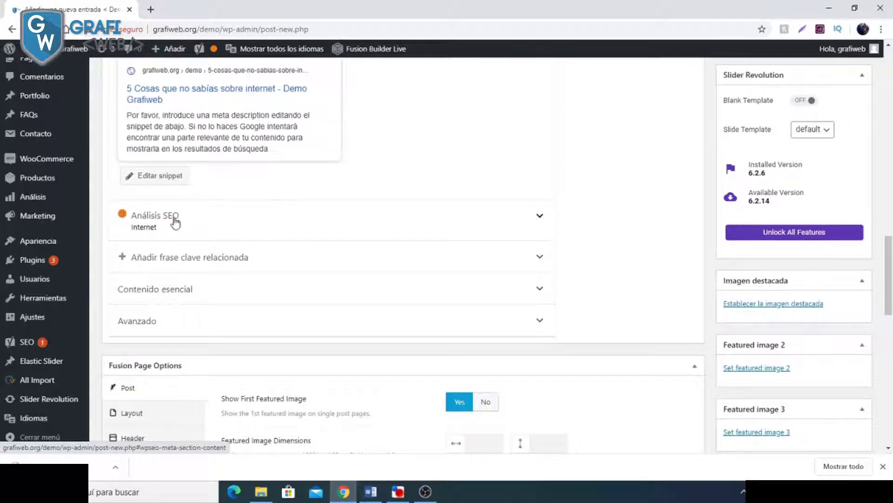
left_click(377, 231)
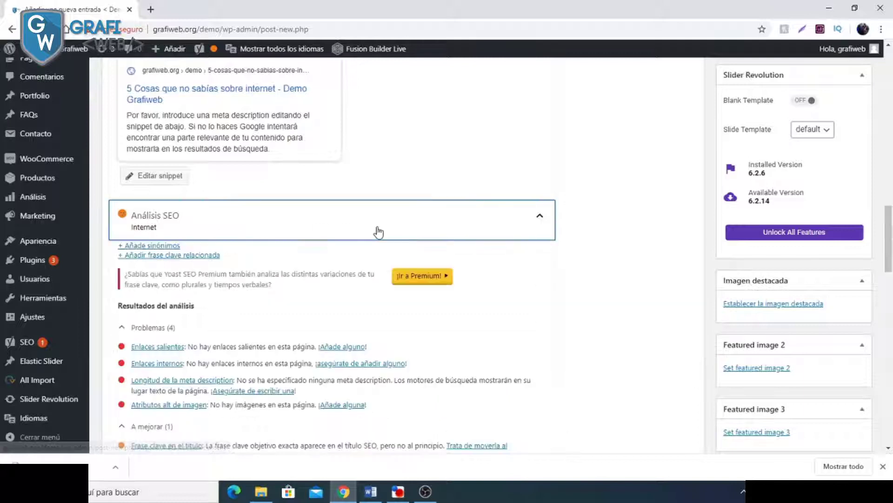
scroll(377, 231, "down", 4)
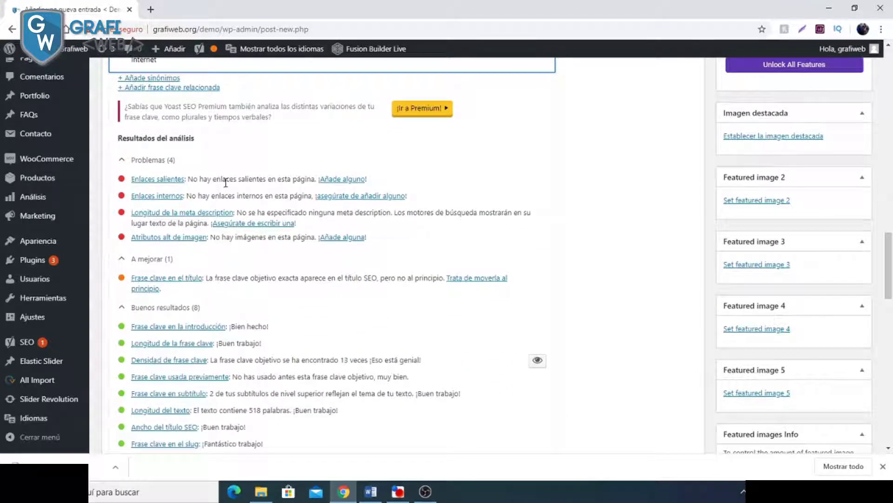
left_click_drag(217, 179, 294, 188)
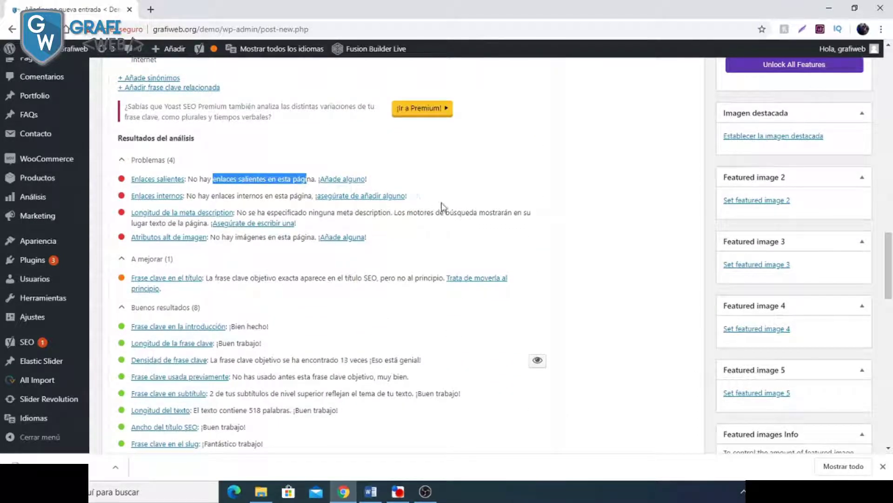
left_click(471, 179)
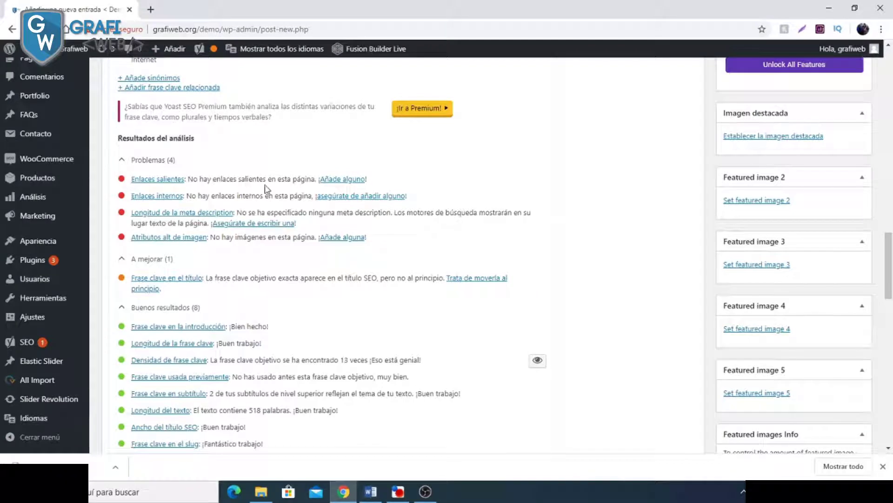
Step: Select the phrase "países que más se conectan a internet" in the paragraph beginning "Hablemos de los países"
scroll(295, 190, "up", 15)
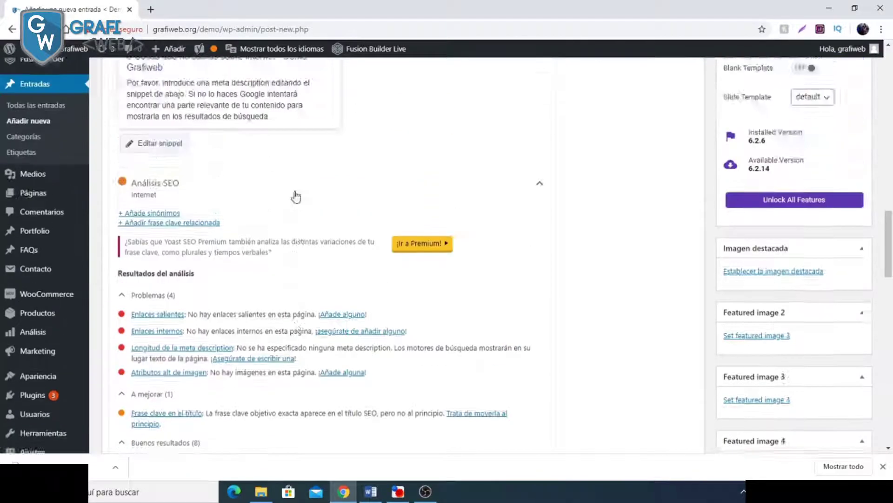
scroll(298, 212, "up", 5)
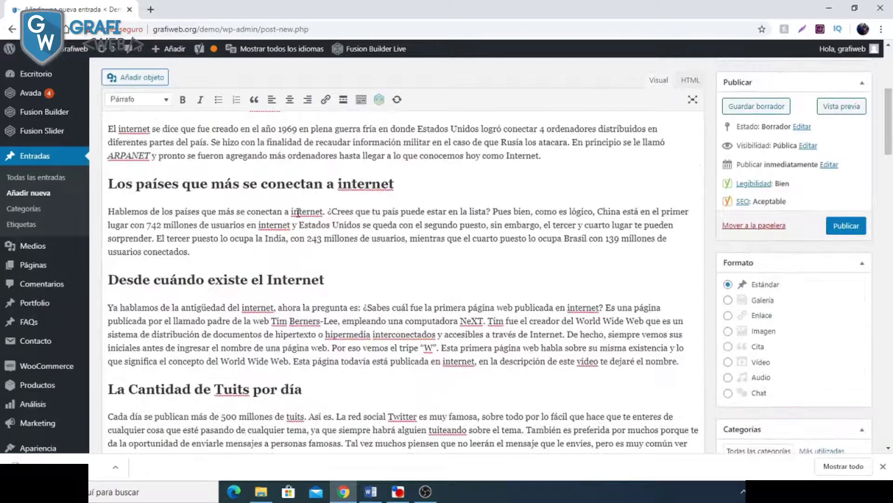
scroll(299, 213, "down", 2)
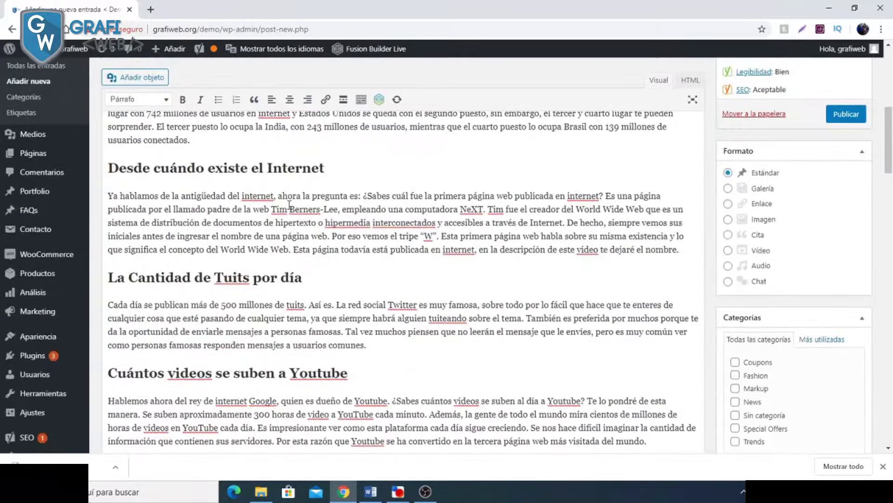
scroll(289, 205, "up", 1)
scroll(334, 228, "up", 1)
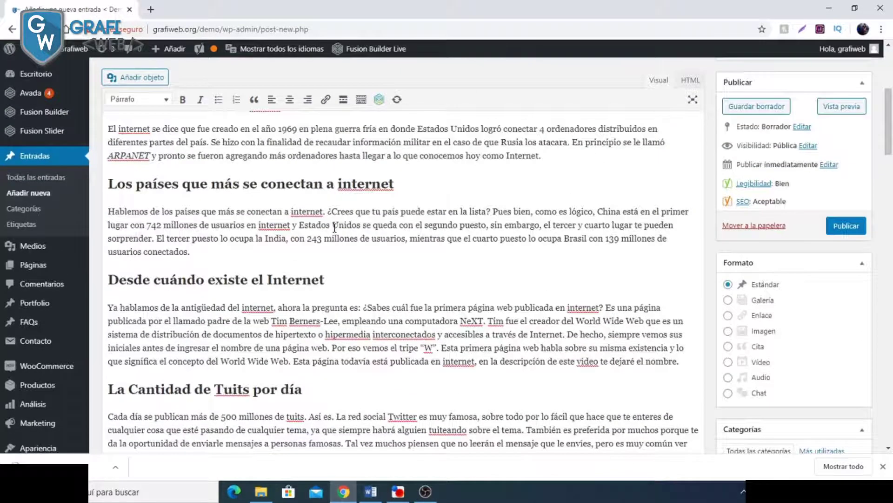
scroll(343, 221, "up", 1)
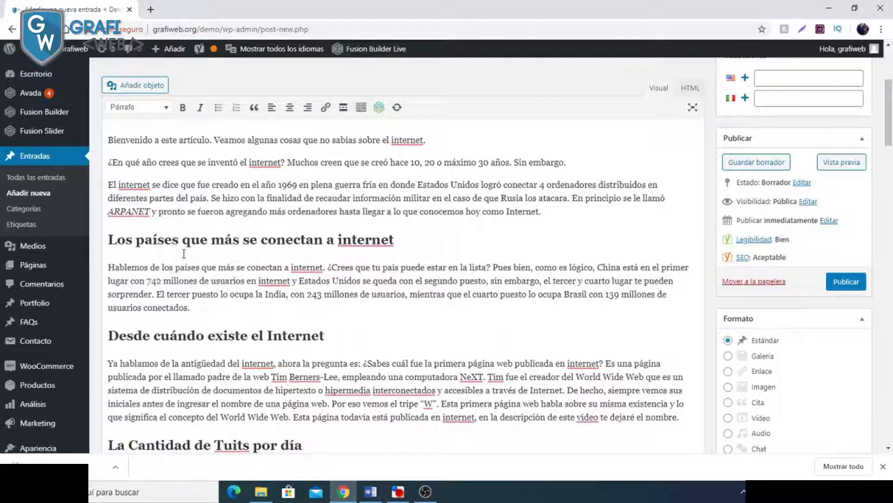
left_click_drag(179, 266, 321, 267)
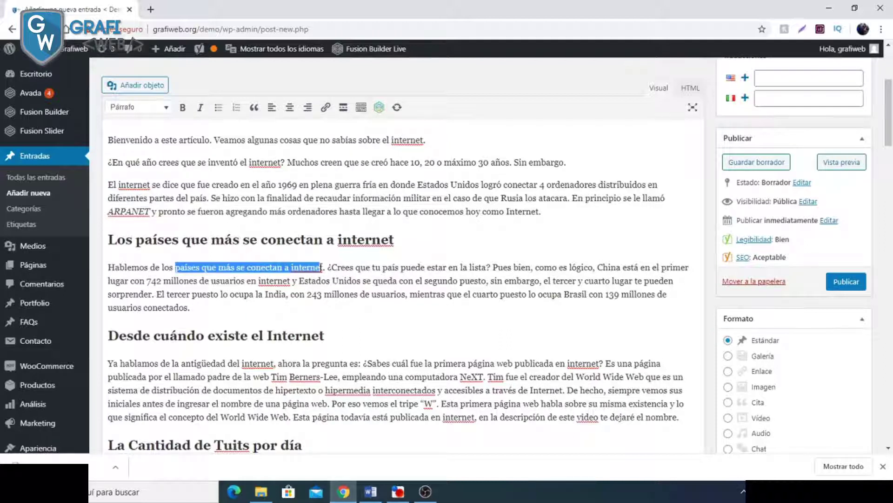
Step: Open the blog page grafiweb.org/blog/ in a new browser tab
left_click(150, 9)
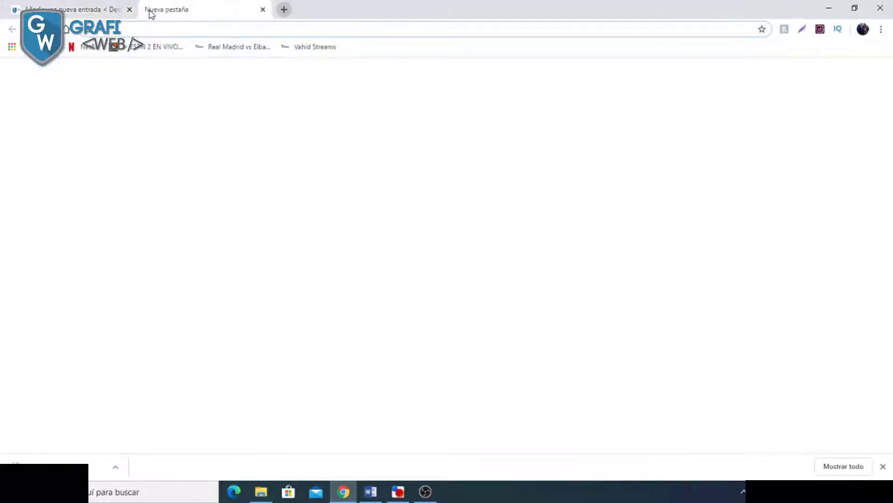
type("gra")
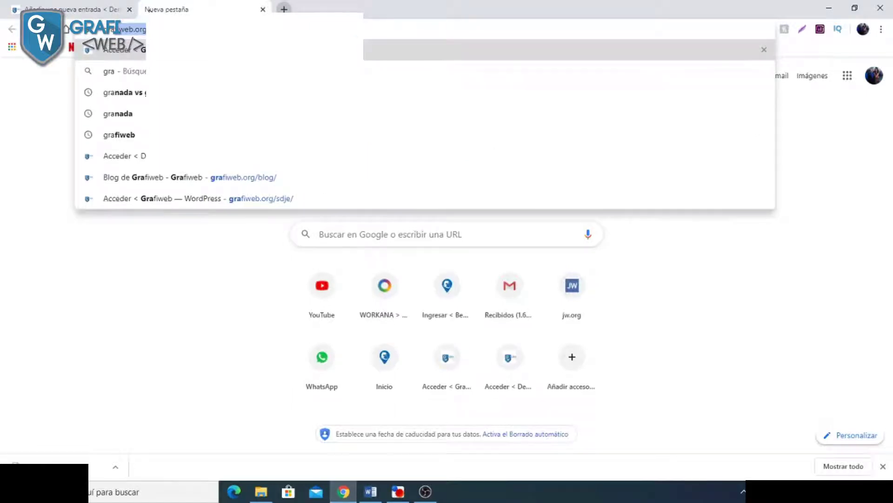
key("Right")
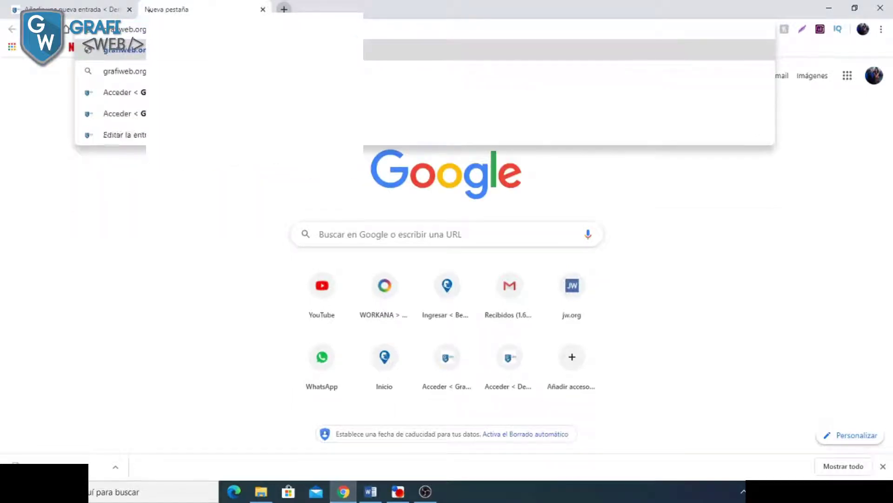
type("/blog/")
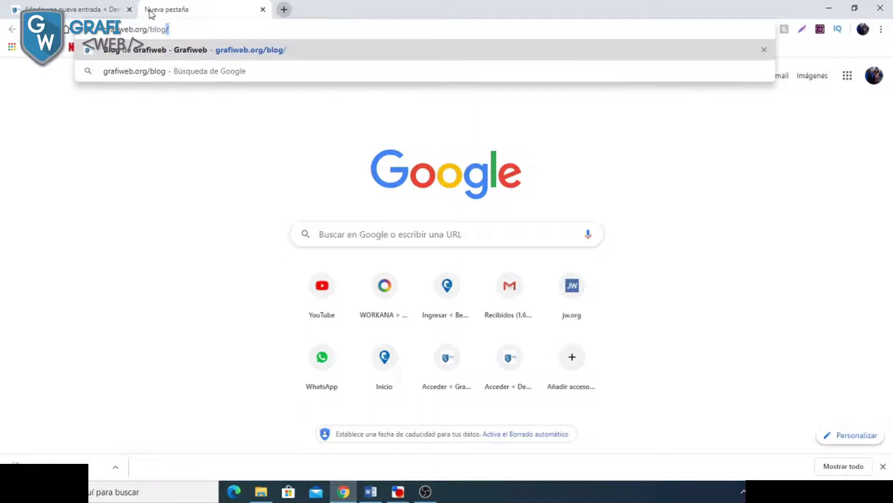
key("Return")
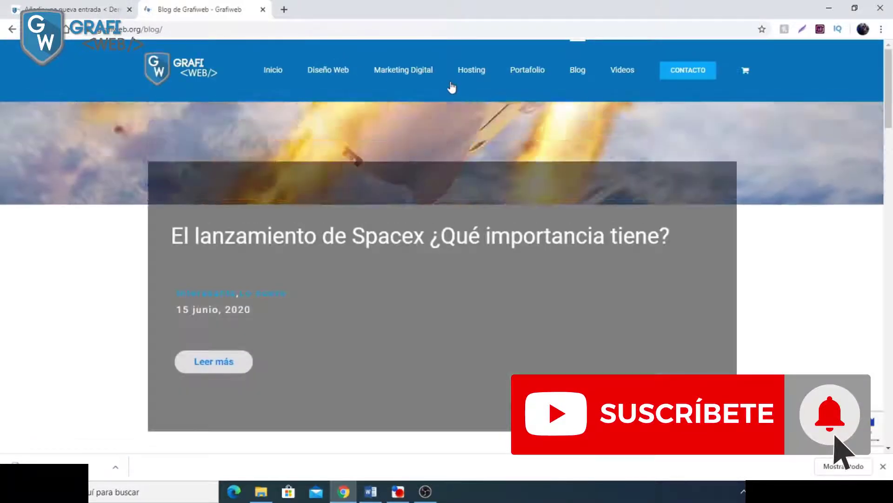
Step: Find the blog post "¿Cuál es el país con el mejor internet del mundo?" and copy its link address
scroll(413, 105, "down", 6)
scroll(381, 130, "down", 4)
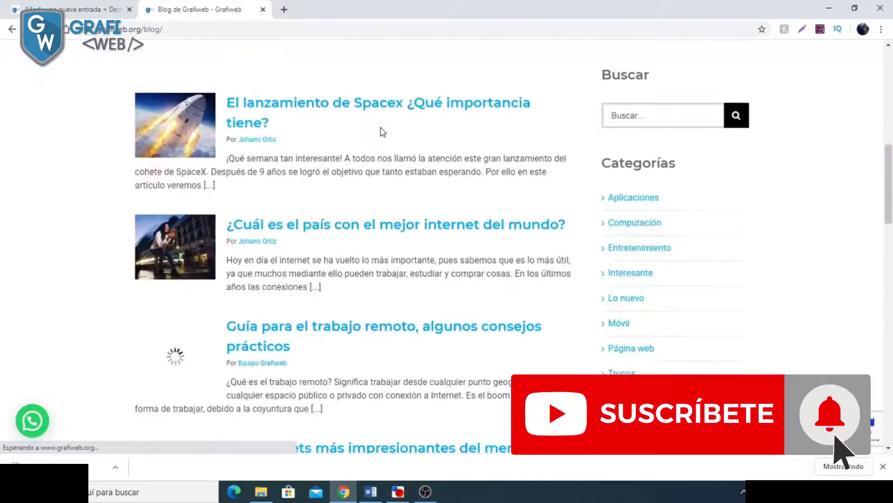
scroll(381, 131, "down", 2)
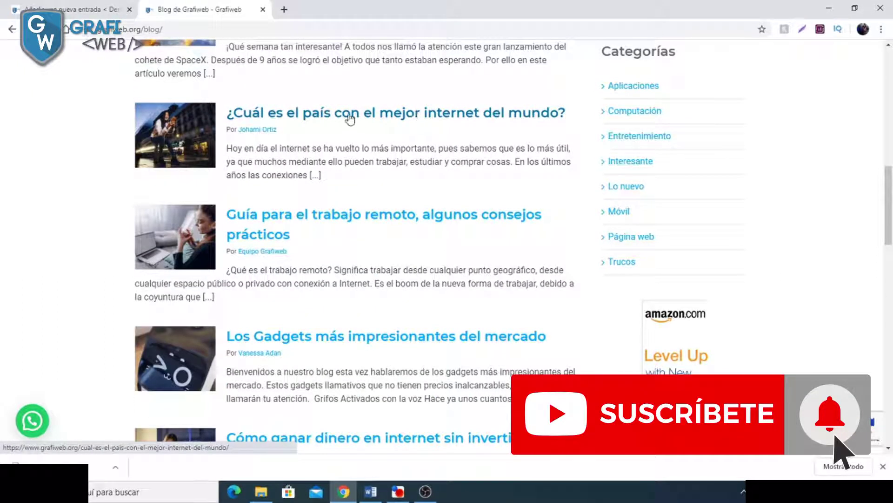
right_click(350, 120)
left_click(384, 197)
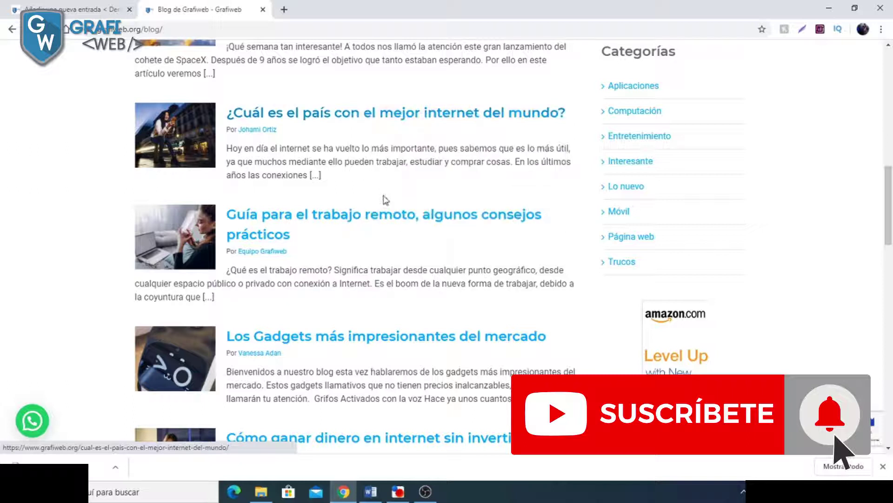
Step: Back in the post editor, link the selected phrase "países que más se conectan a internet" to the copied article URL
left_click(69, 9)
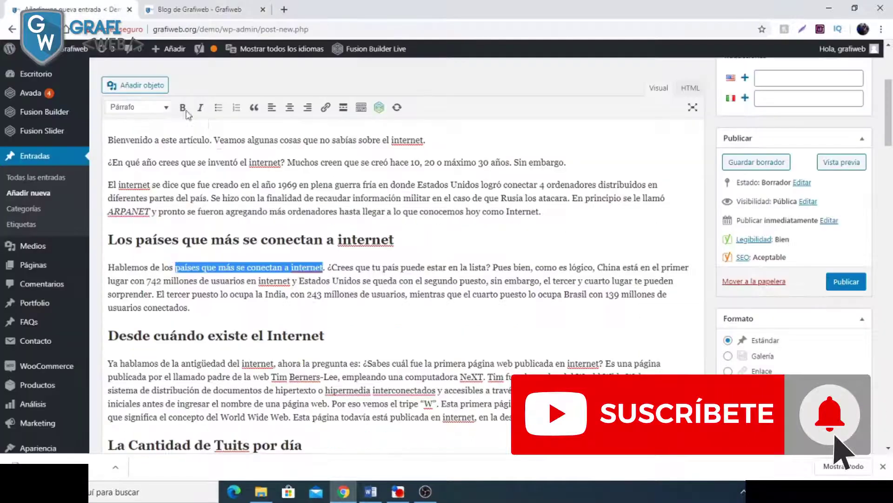
left_click(326, 108)
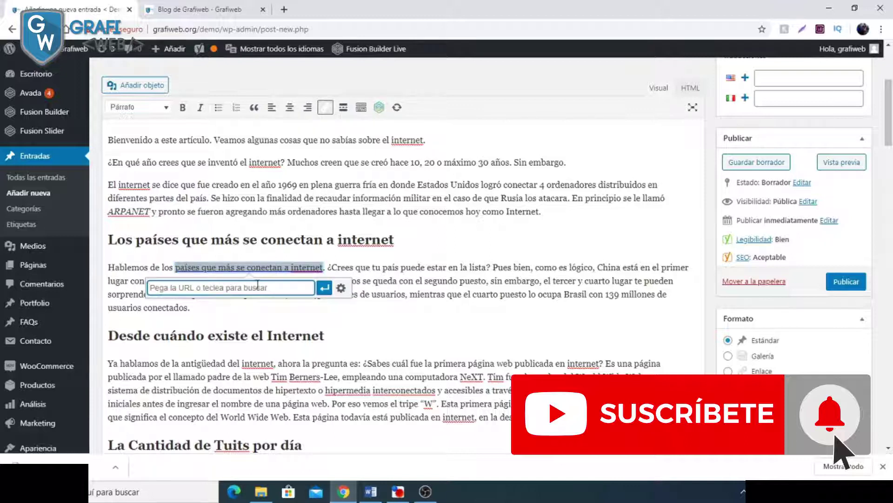
key("ctrl+v")
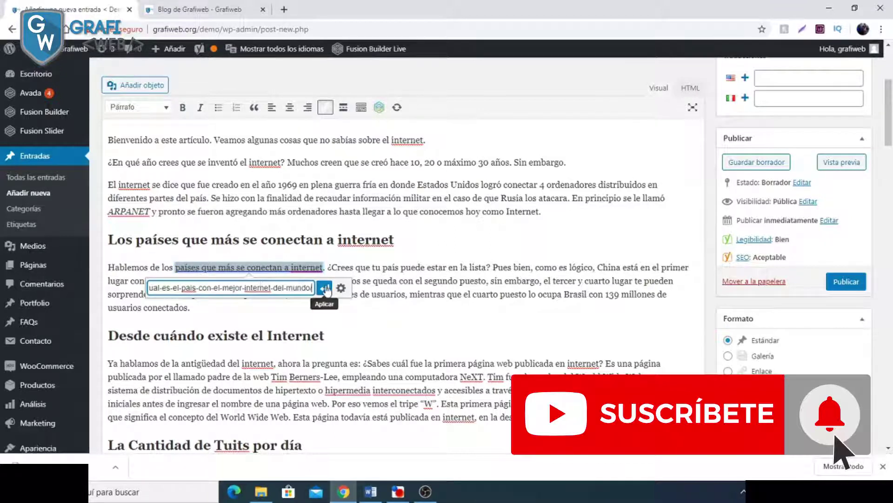
left_click(325, 287)
left_click(356, 266)
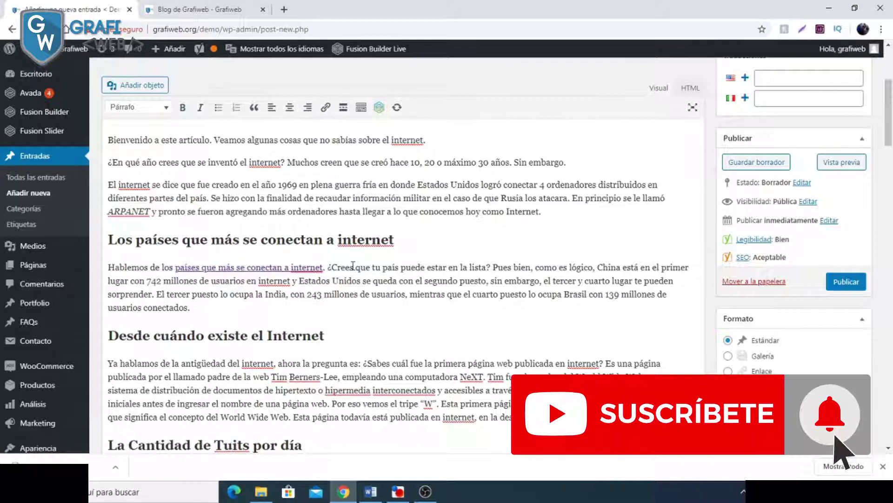
Step: Review the updated SEO analysis, checking the outbound links result and the internal links problem
scroll(354, 266, "down", 15)
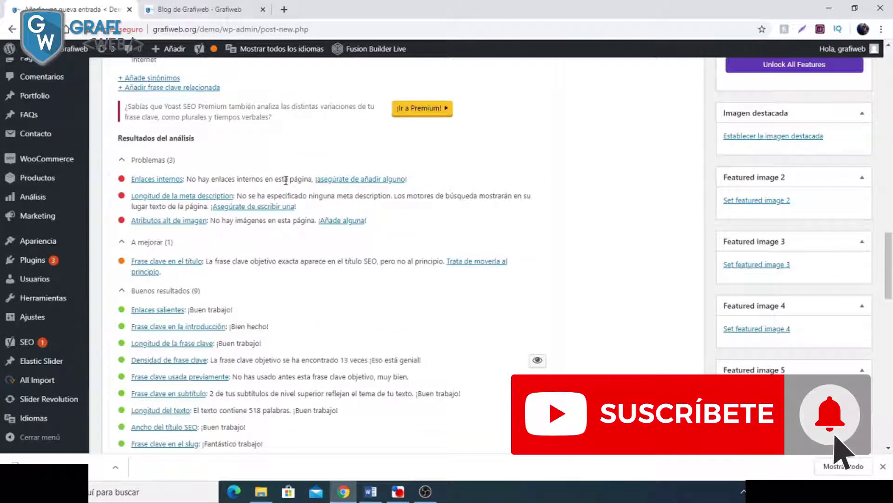
scroll(291, 210, "up", 1)
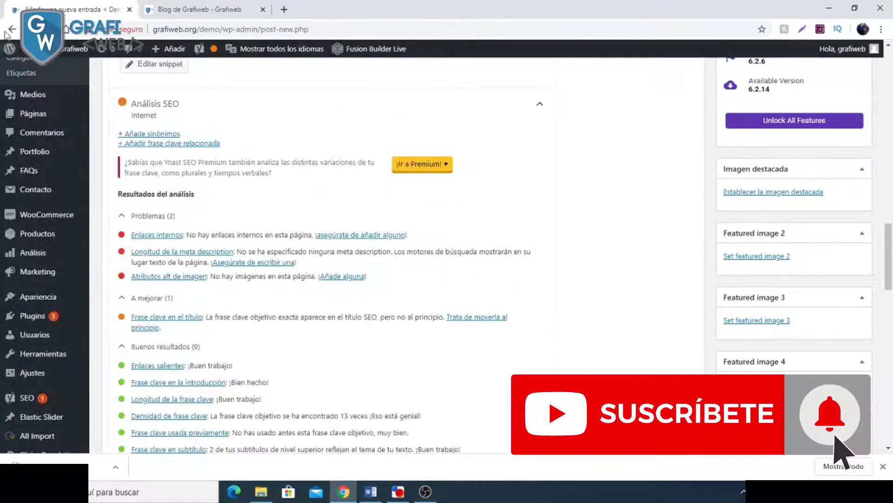
mouse_move(74, 48)
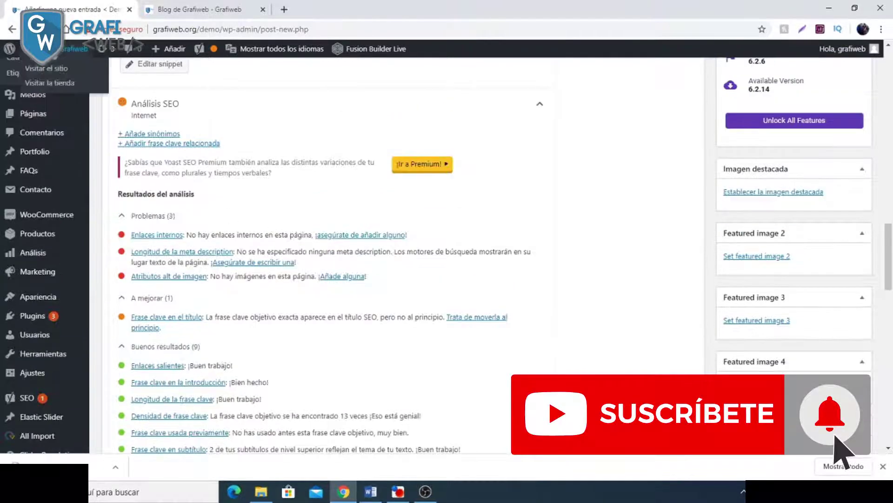
left_click_drag(211, 232, 288, 235)
left_click(288, 235)
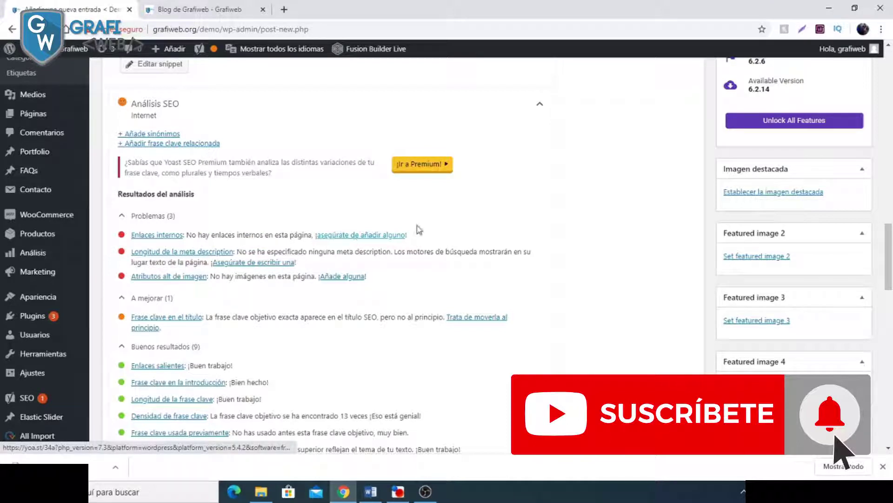
Step: Check the internal links, meta description and image alt problems, and open the Yoast help article on image alt attributes
left_click_drag(199, 235, 273, 235)
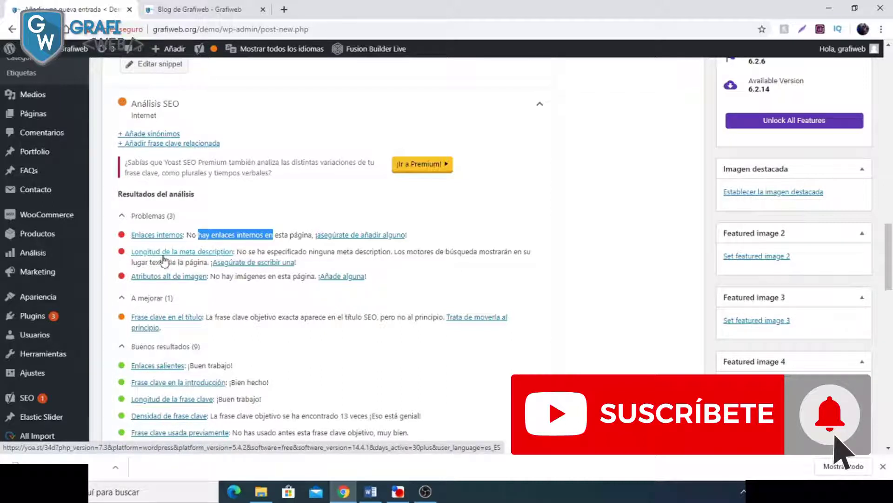
left_click(334, 261)
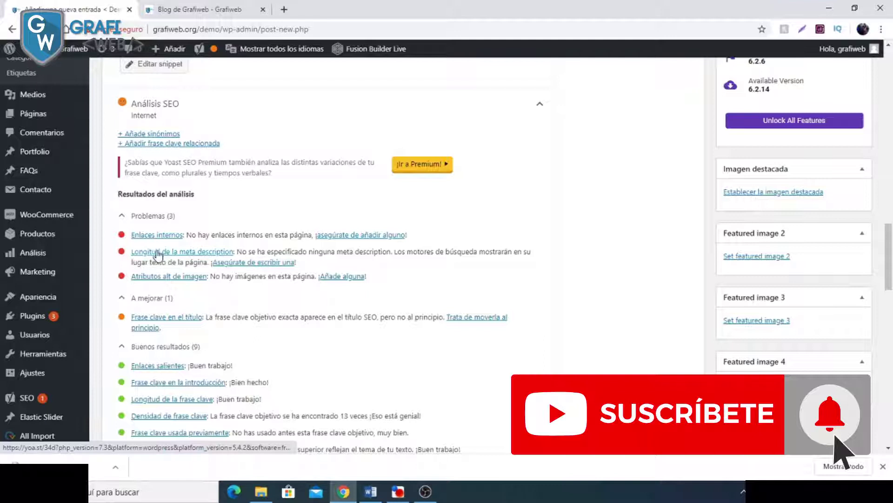
scroll(159, 259, "down", 1)
scroll(160, 258, "up", 1)
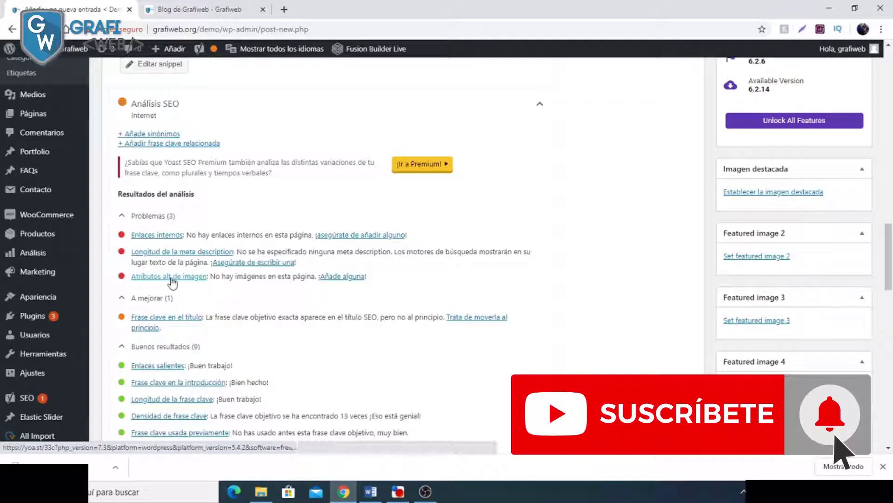
left_click(178, 278)
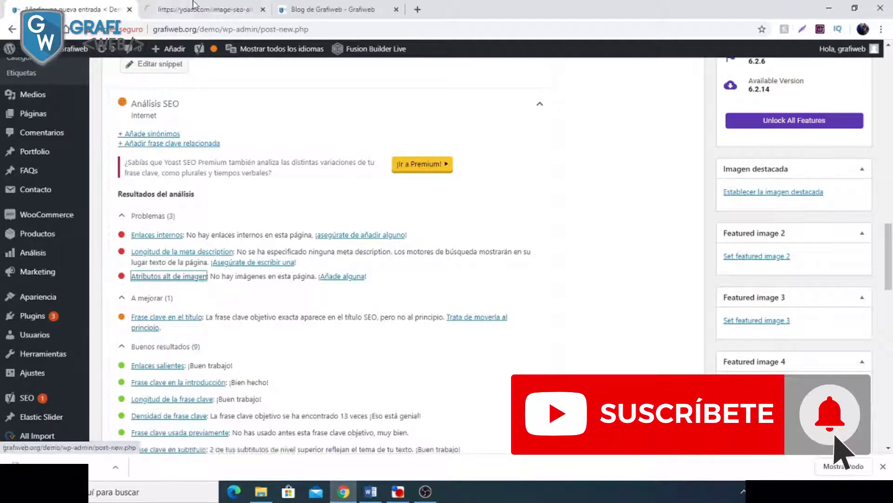
scroll(269, 212, "down", 8)
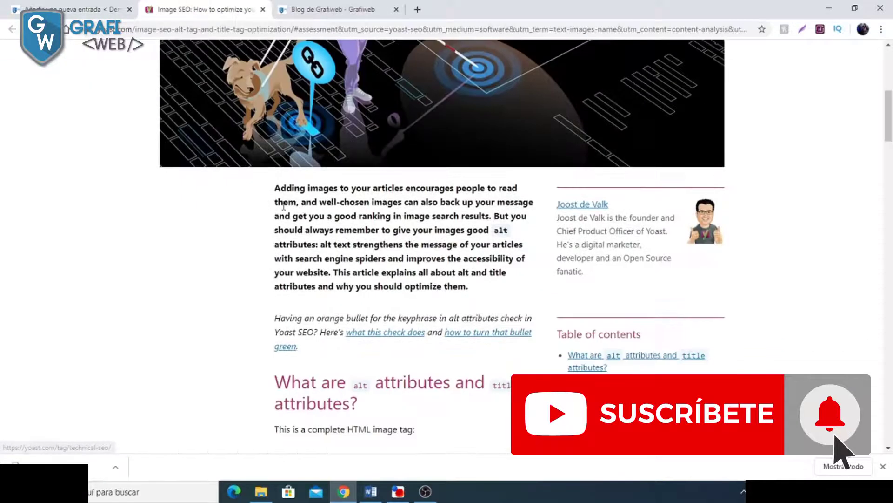
scroll(264, 197, "up", 3)
scroll(354, 170, "up", 4)
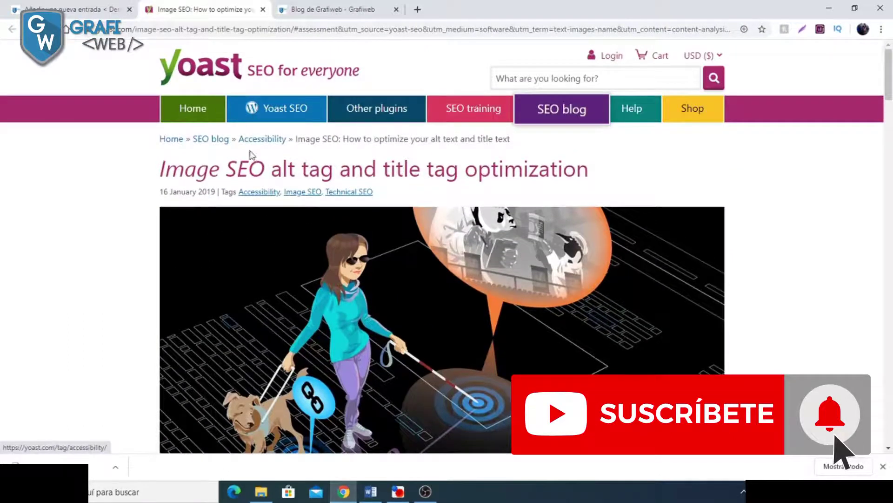
Step: Translate the Yoast image SEO article into Spanish and read its introduction on adding images to articles
scroll(230, 195, "down", 4)
scroll(234, 199, "down", 1)
right_click(226, 342)
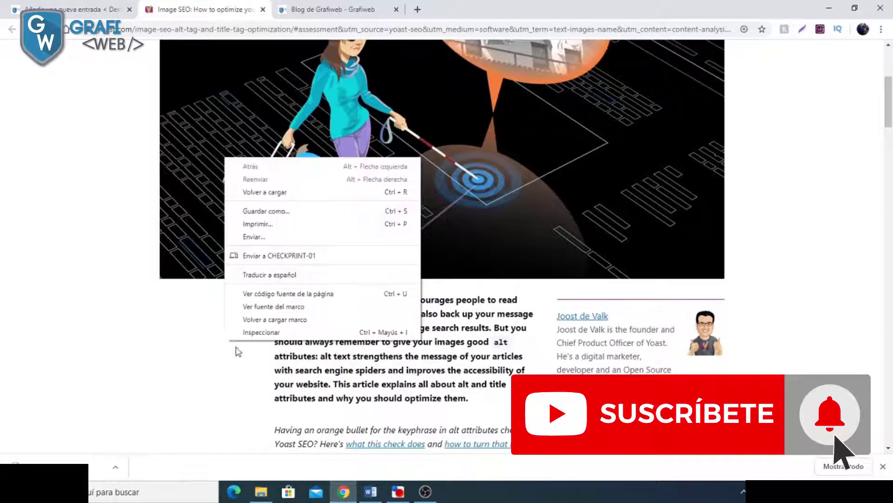
left_click(269, 274)
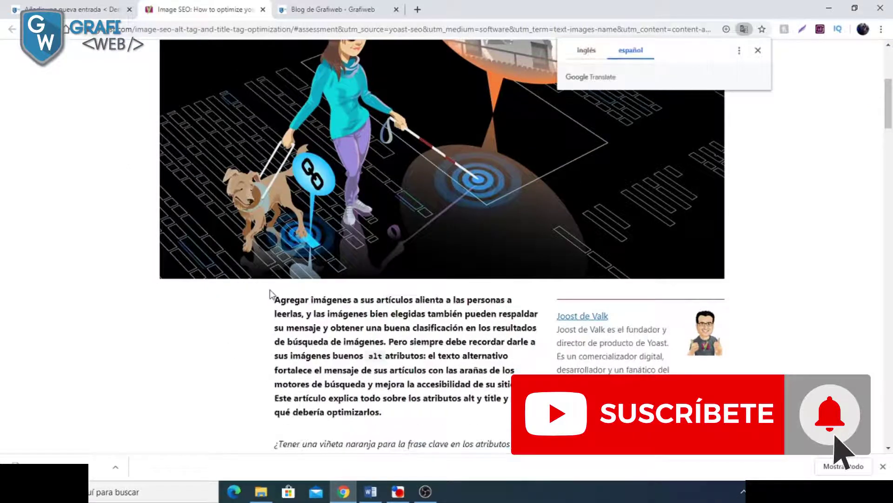
scroll(270, 294, "down", 1)
left_click_drag(276, 243, 380, 300)
left_click(382, 335)
Step: Skim the article's section on alt and title attributes, close the article and return to the post editor
scroll(382, 335, "down", 8)
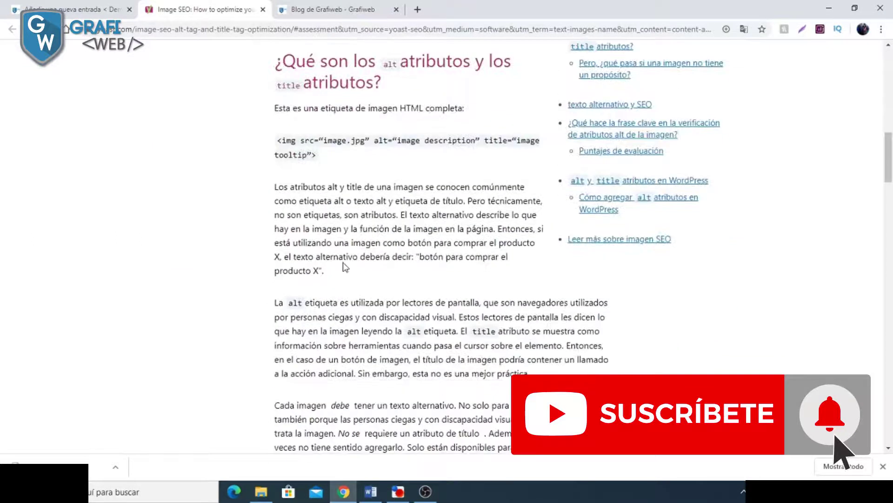
scroll(347, 267, "up", 9)
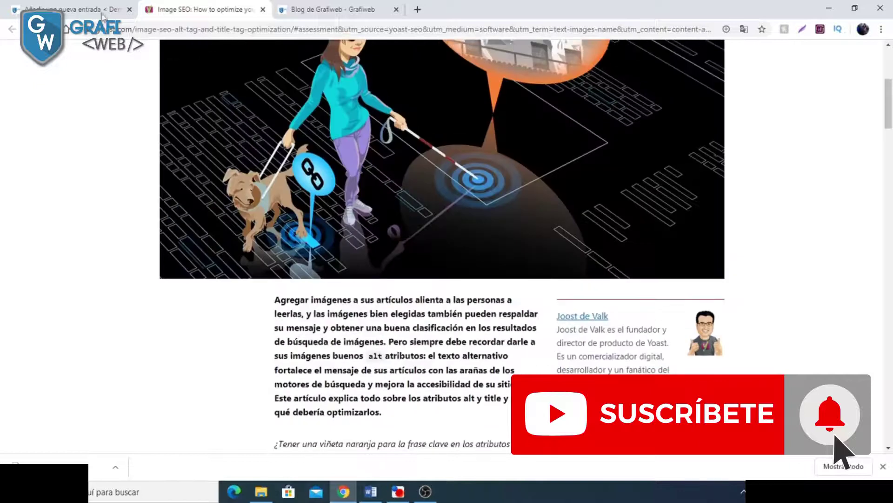
left_click(103, 10)
left_click(263, 10)
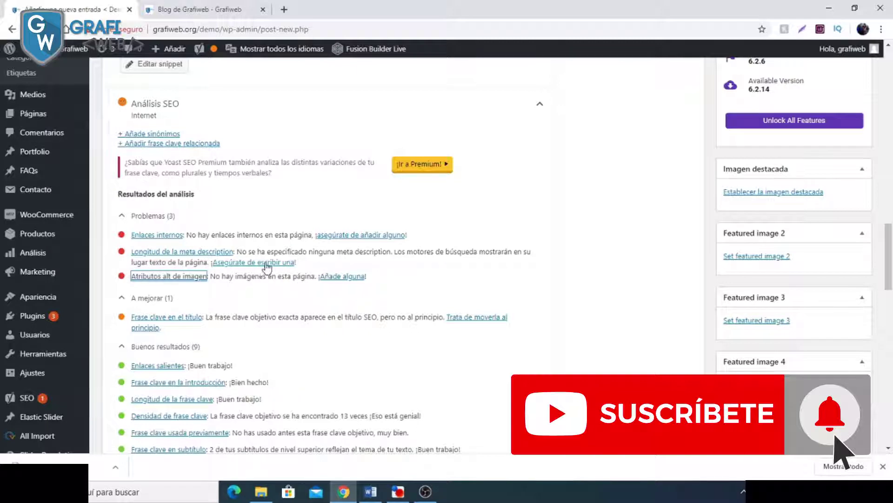
Step: Edit the Google snippet, starting the meta description with "El internet es uno de los avances tecnológicos más relevantes de la época."
scroll(236, 272, "up", 5)
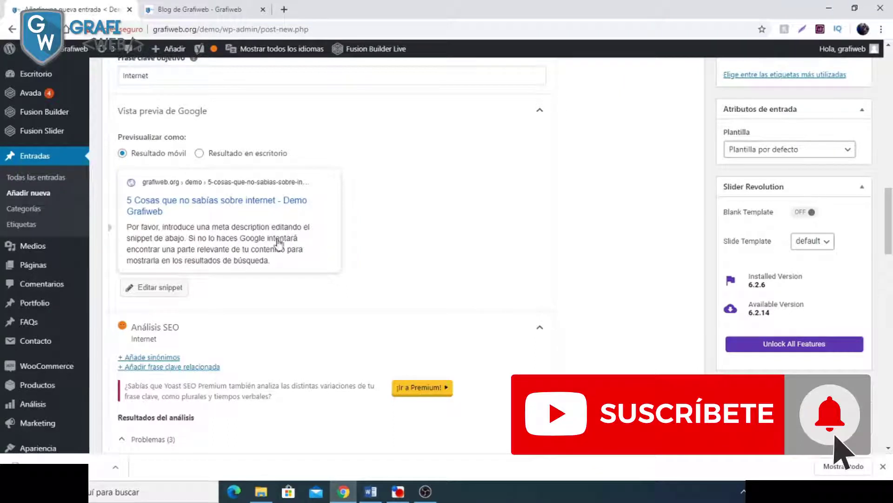
left_click(159, 288)
scroll(191, 332, "down", 2)
left_click(191, 333)
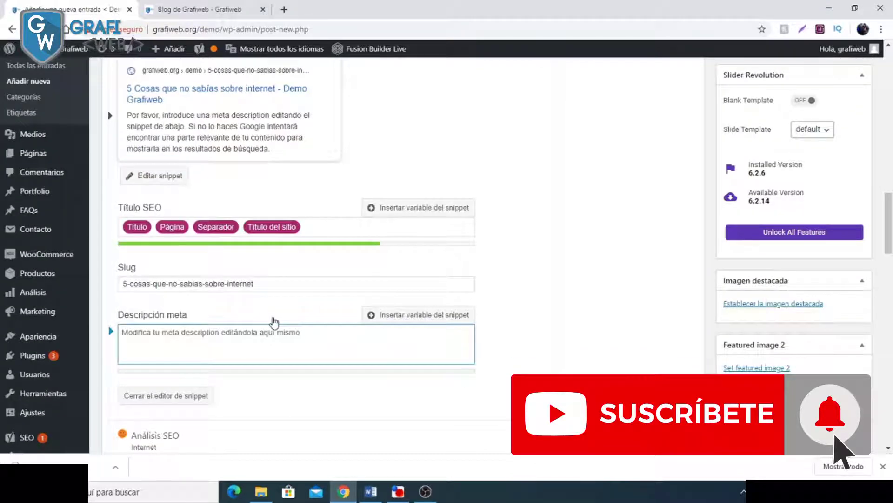
type("El inte")
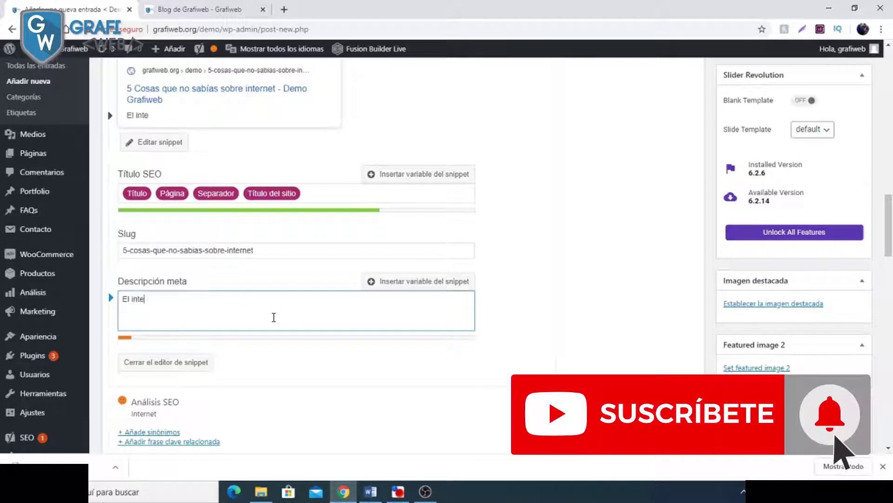
type("rnet es uno")
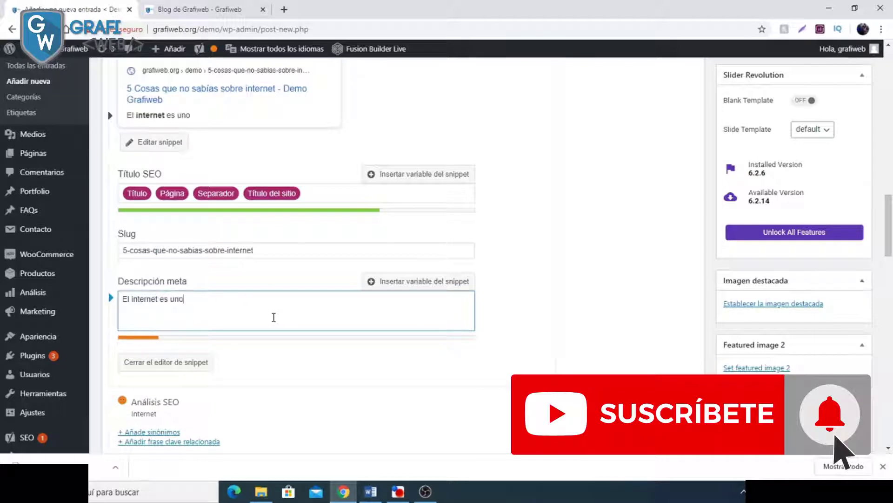
type(" de los avances tecnoló")
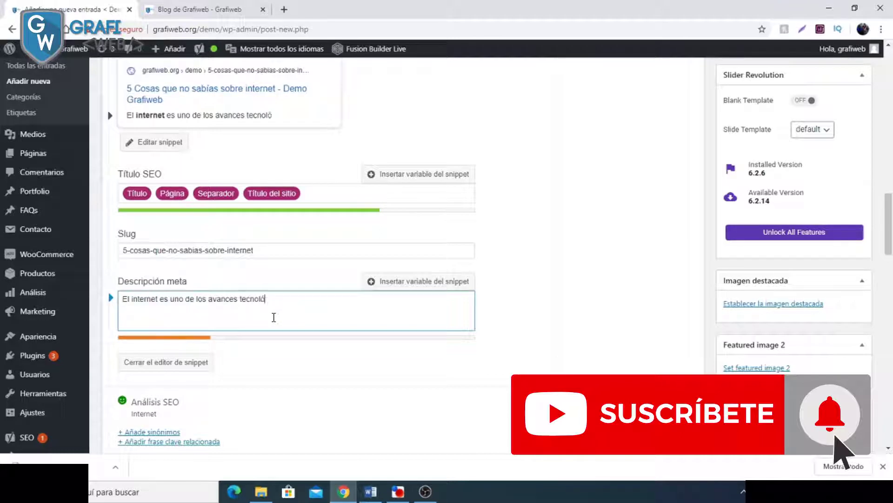
type("gicos más")
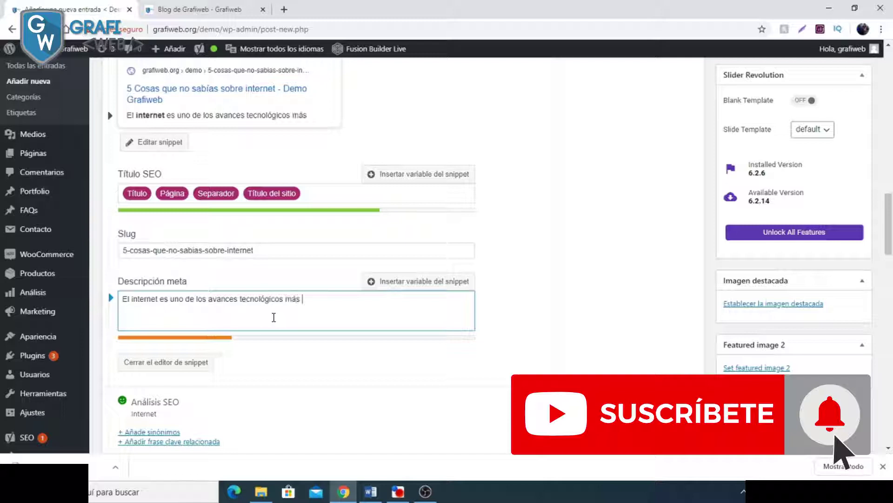
type(" relevantes de ")
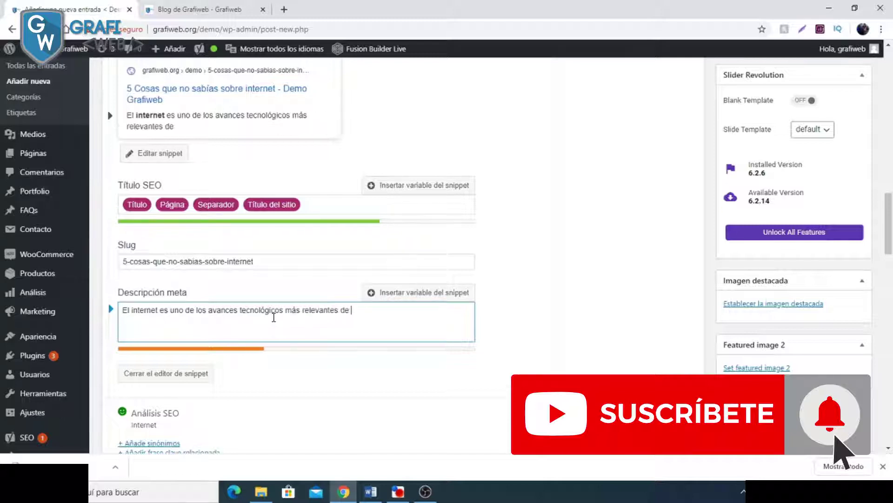
type("la época. Aquí te contamos todo lo qu")
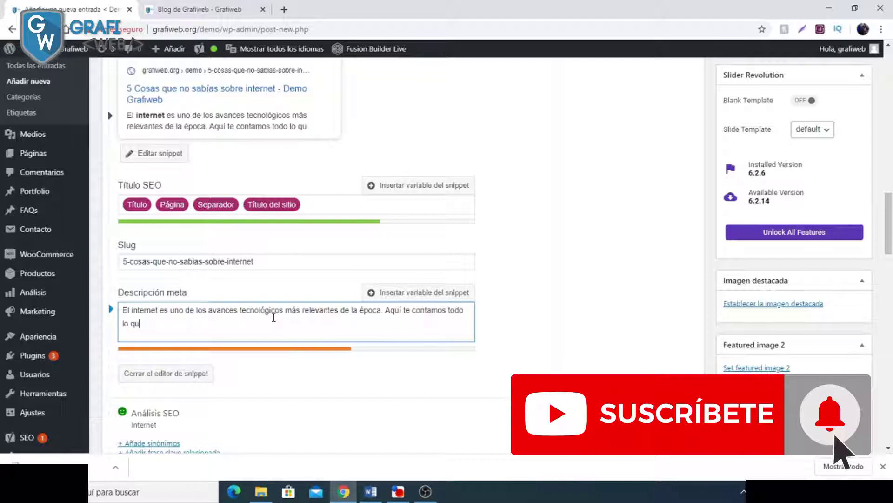
Step: Complete the meta description with the sentence "Aquí te contamos 5 cosas que quizás no sabías sobre el internet."
key("BackSpace")
key("BackSpace")
key("BackSpace")
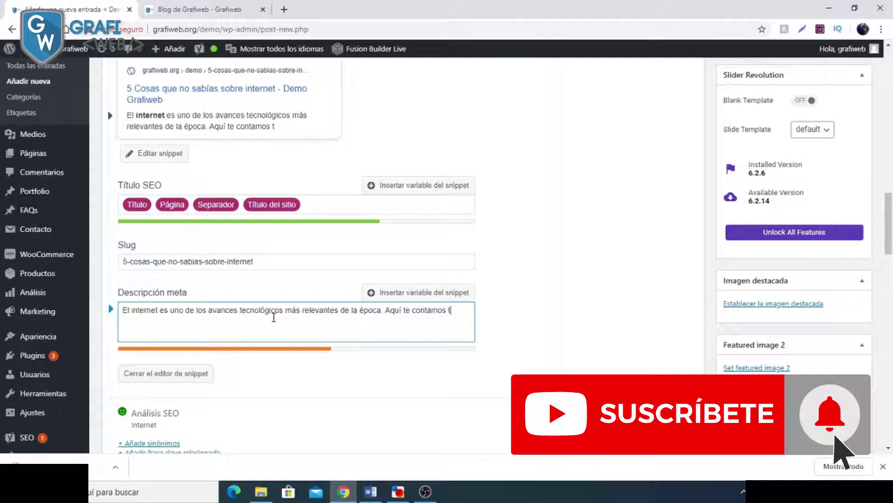
type("osas que ")
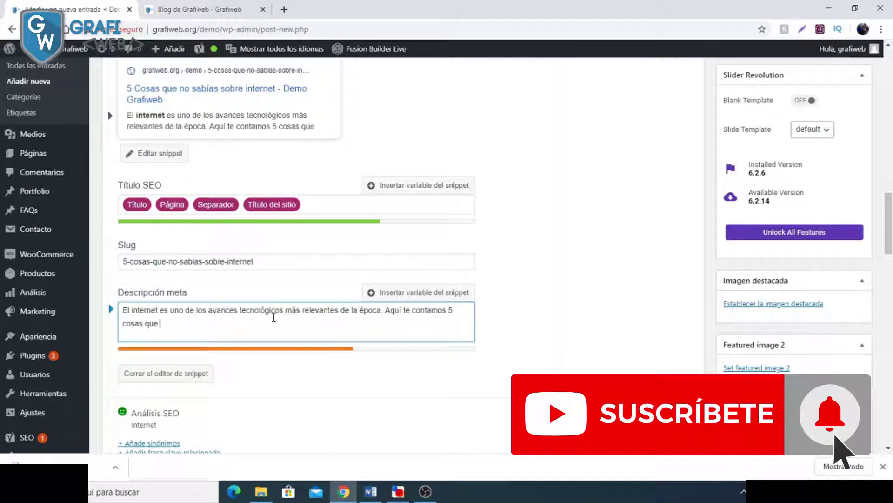
type("quizás no s")
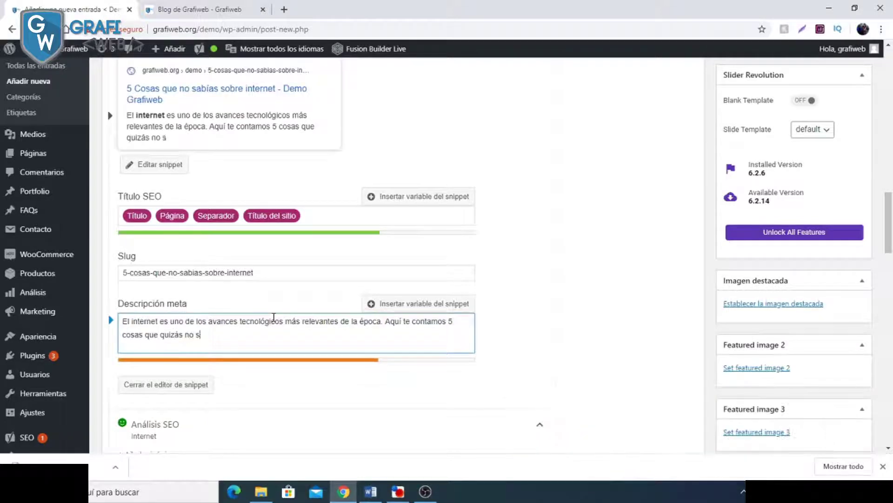
type("abías so")
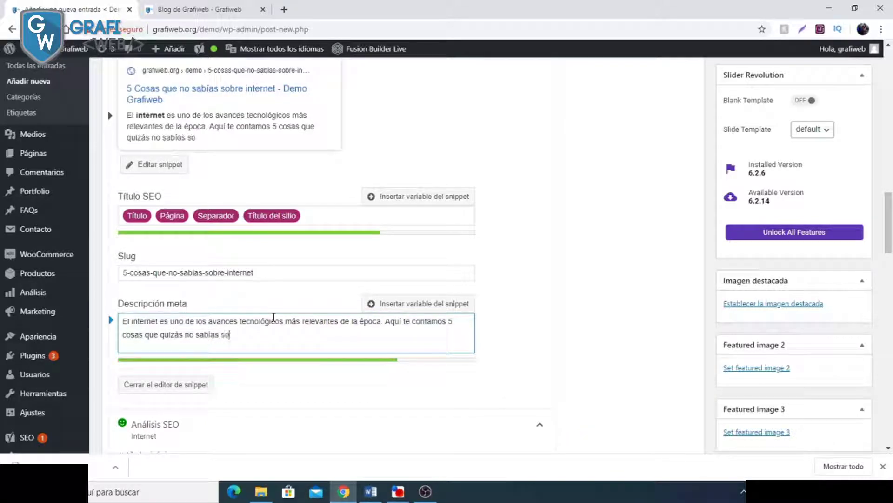
type("bre el internet.")
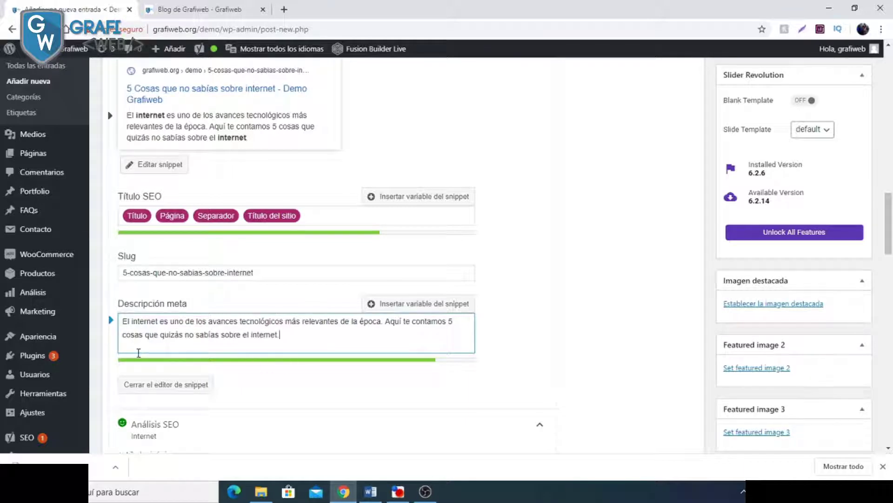
Step: Try a shortened and an overlong meta description to compare the length indicator, restoring the original text each time
left_click_drag(282, 341, 156, 339)
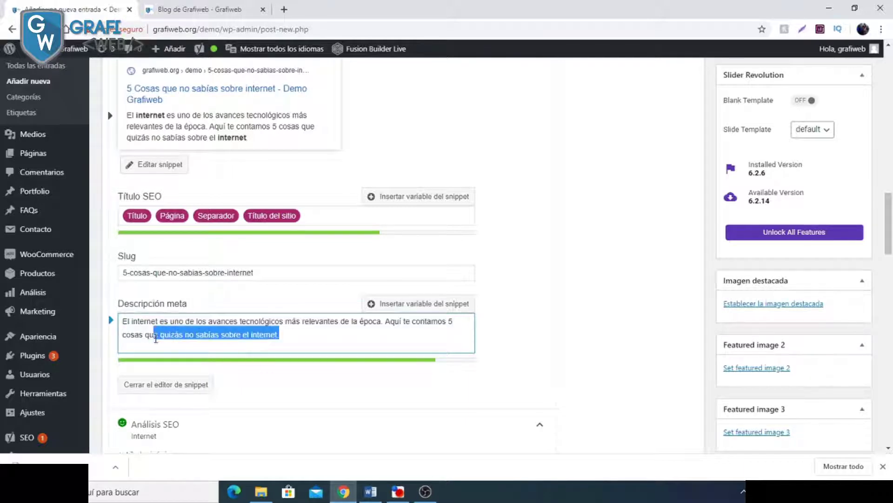
key("BackSpace")
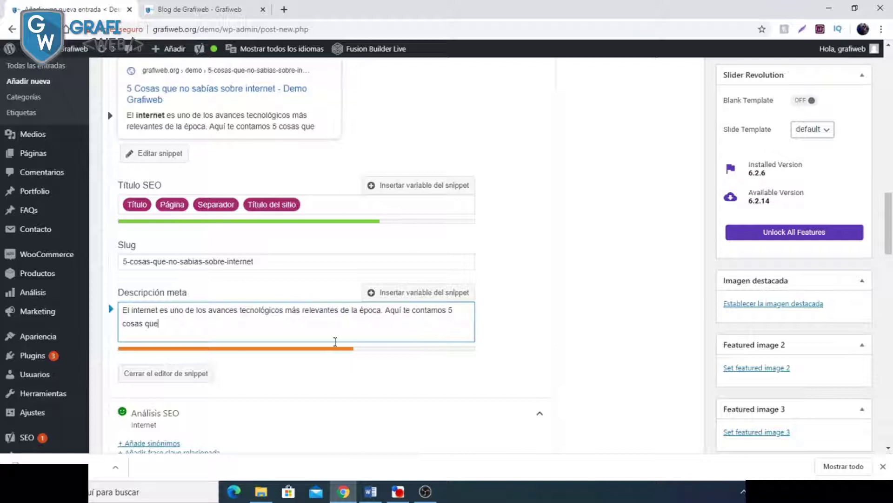
key("ctrl+z")
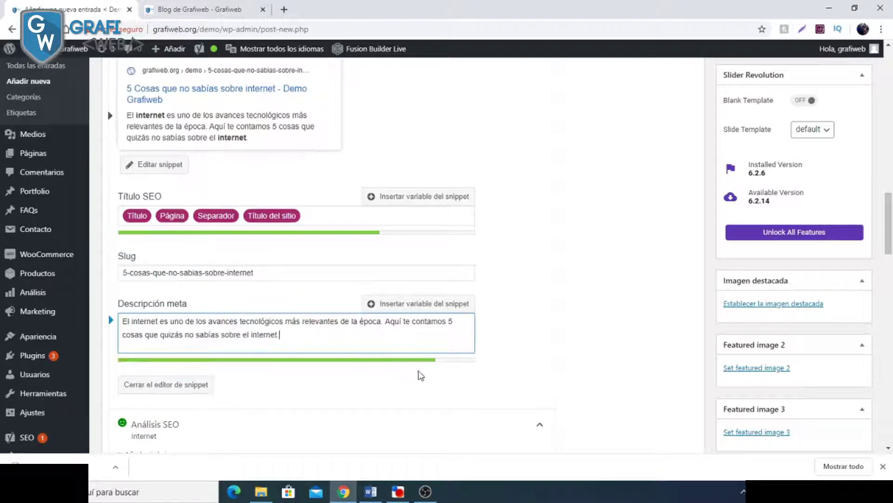
type("edfefvdavcdavdav")
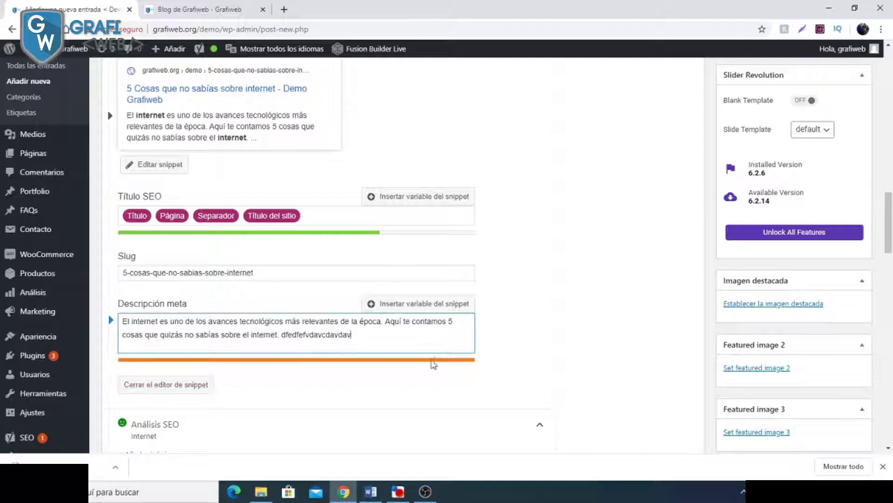
left_click_drag(349, 335, 280, 335)
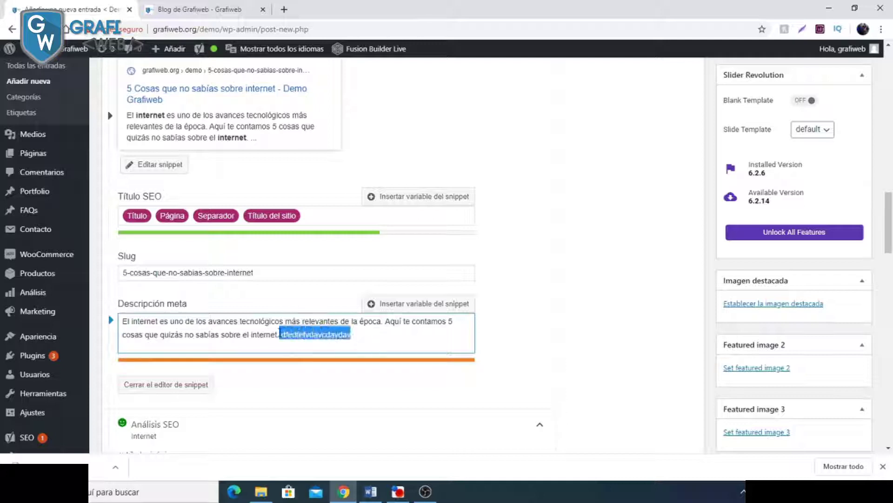
key("BackSpace")
left_click(515, 353)
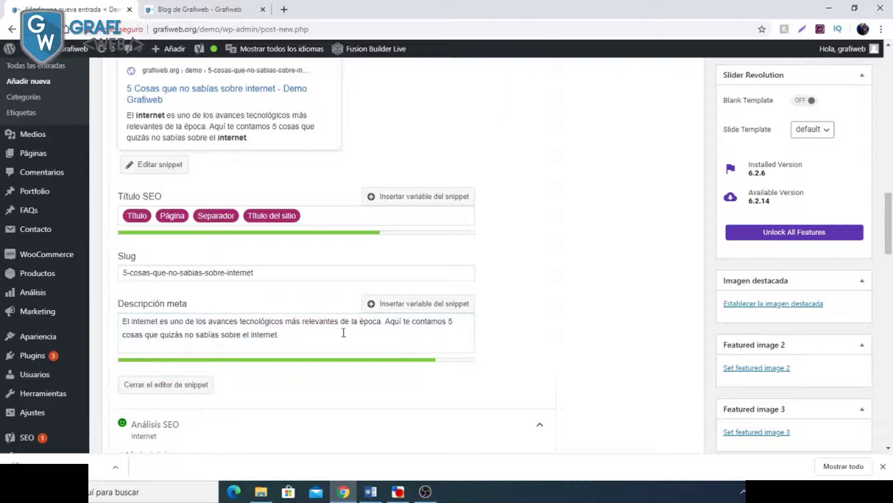
Step: Close the snippet editor and review the updated SEO analysis, focusing on the image alt attributes problem
left_click(161, 386)
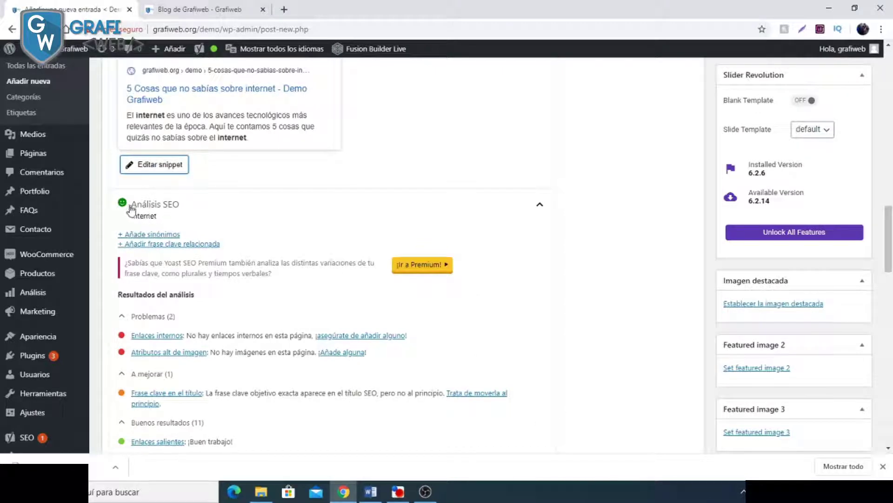
scroll(178, 214, "up", 5)
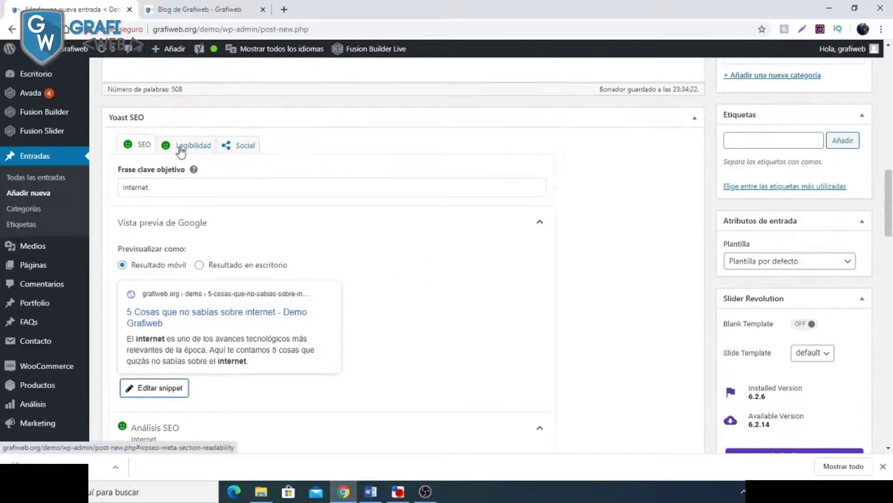
scroll(230, 209, "down", 7)
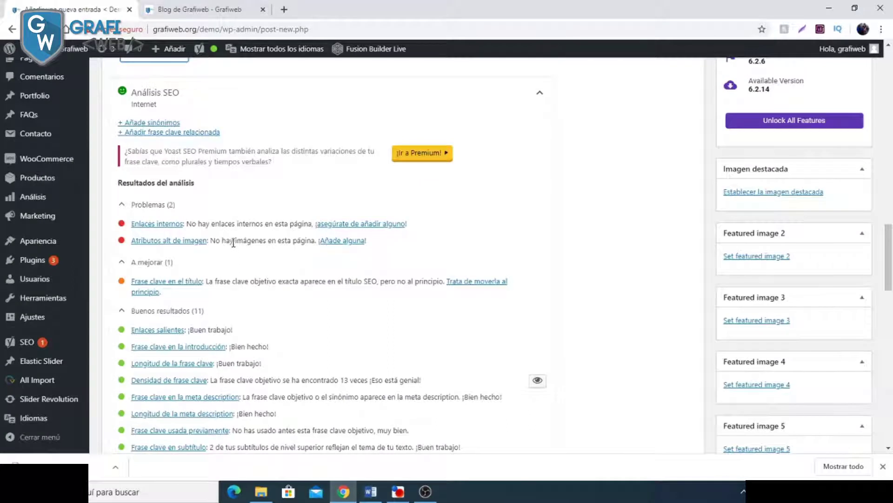
left_click_drag(236, 240, 314, 240)
left_click(423, 254)
Step: Switch to File Explorer and open the Fotos folder to look over the images gathered for the article
scroll(424, 255, "up", 8)
scroll(429, 255, "up", 7)
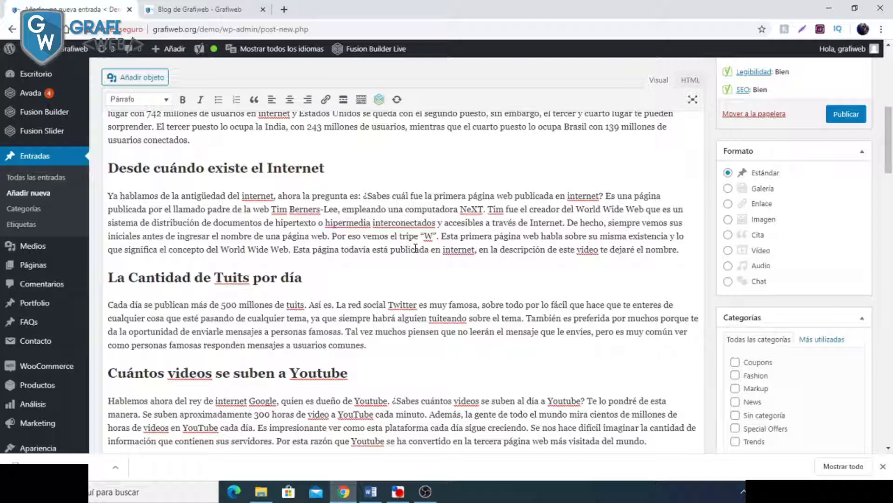
left_click(260, 491)
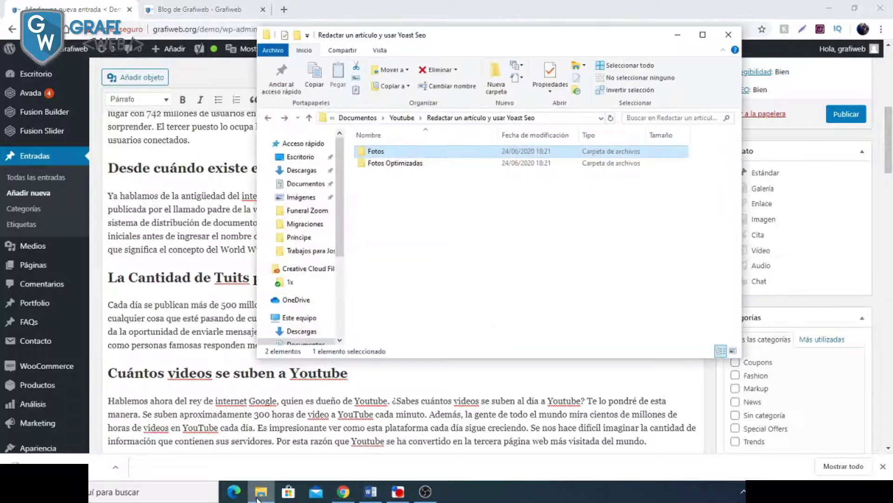
left_click_drag(493, 35, 537, 30)
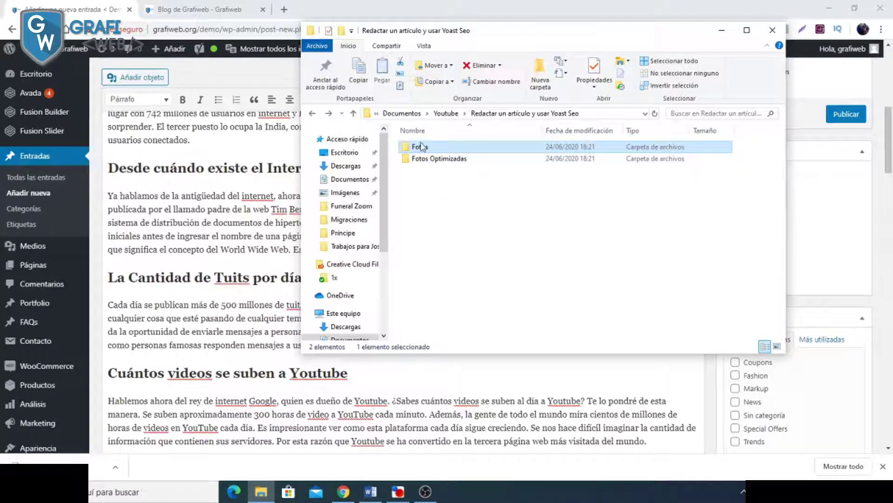
double_click(420, 147)
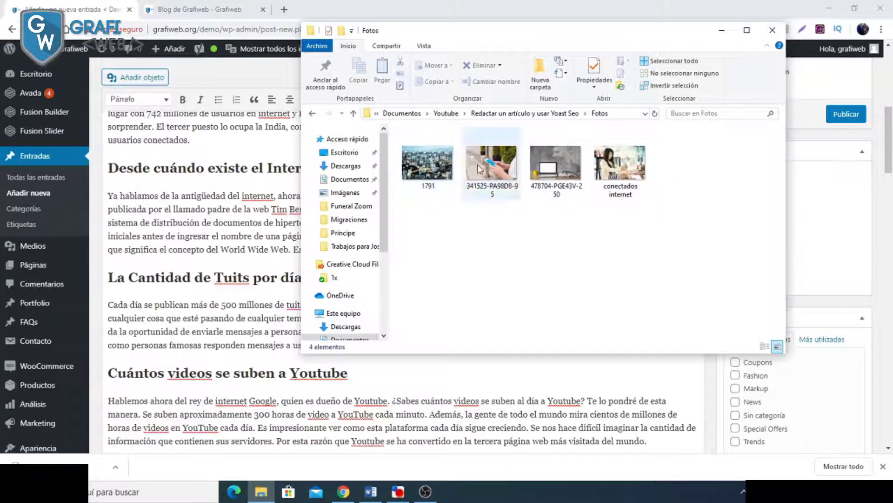
Step: Open the image banks pixabay.com and freepik.es in two new browser tabs
left_click(286, 10)
left_click(285, 10)
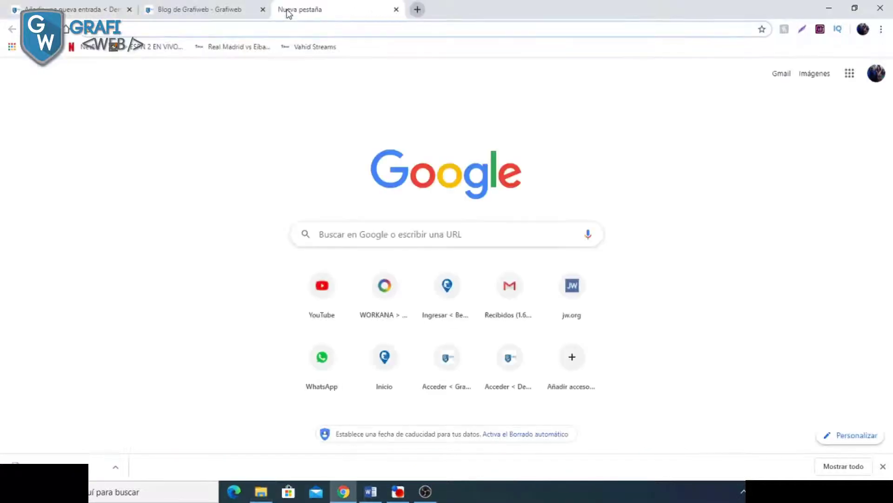
type("pixabay.com")
key("Return")
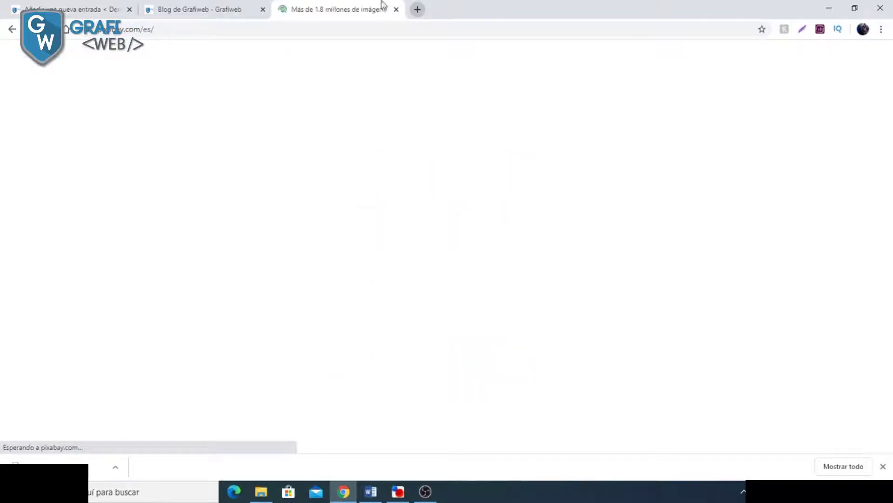
left_click(419, 10)
type("freepik.es")
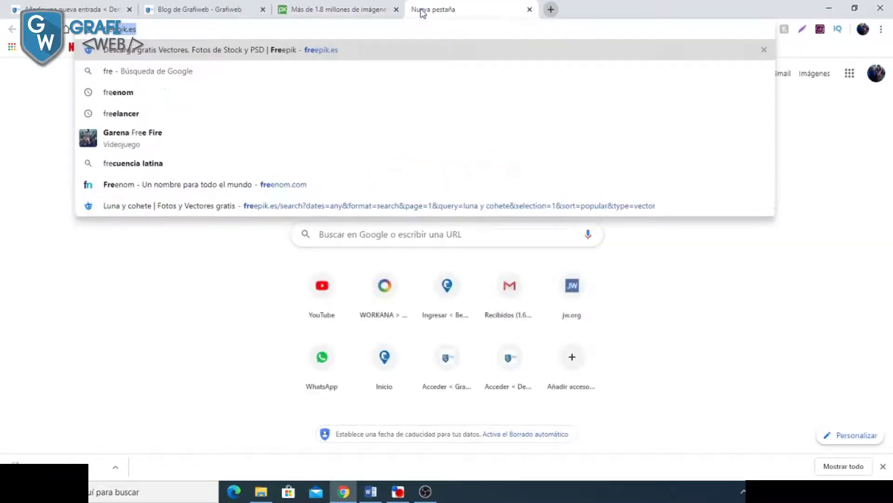
key("Return")
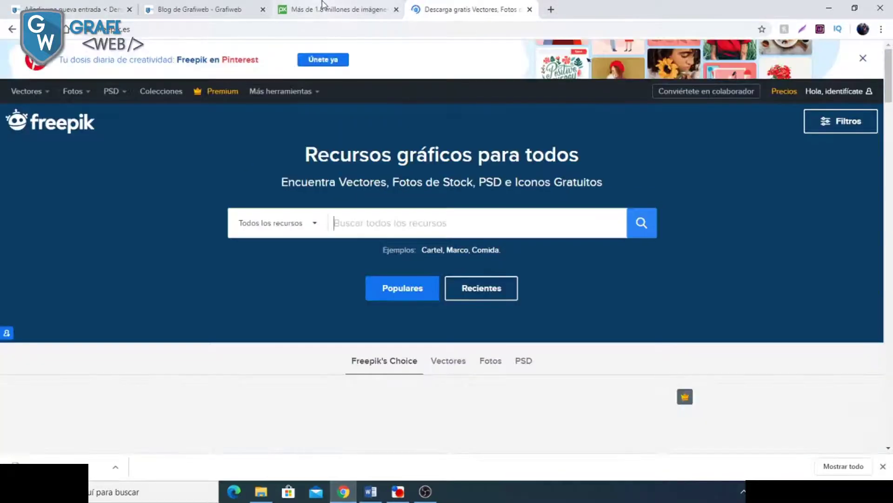
Step: Search Pixabay for "astronautas"
left_click(321, 6)
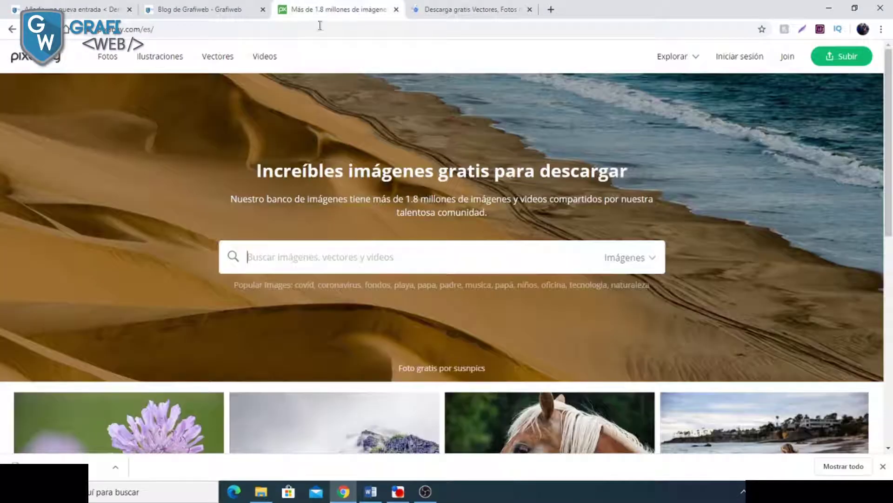
type("astr")
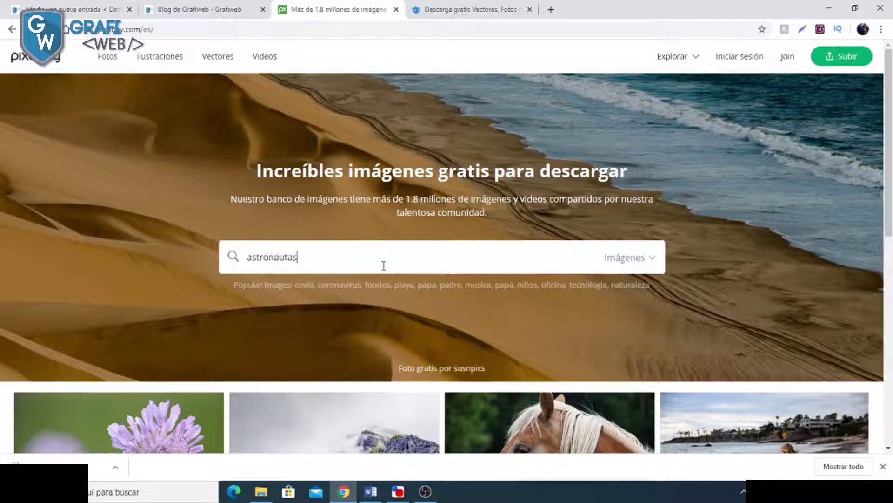
type("onautas")
key("Return")
Step: Look through the Pixabay astronaut search results for the kinds of free images on offer
scroll(328, 201, "down", 3)
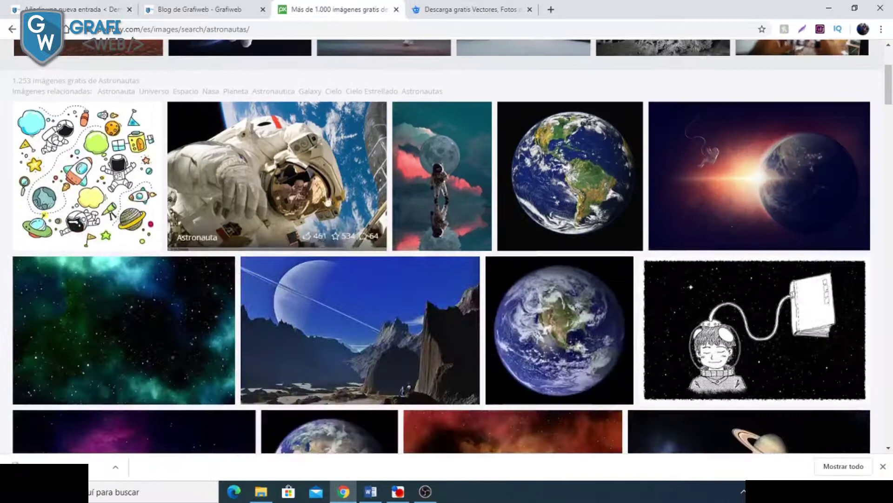
scroll(698, 210, "down", 5)
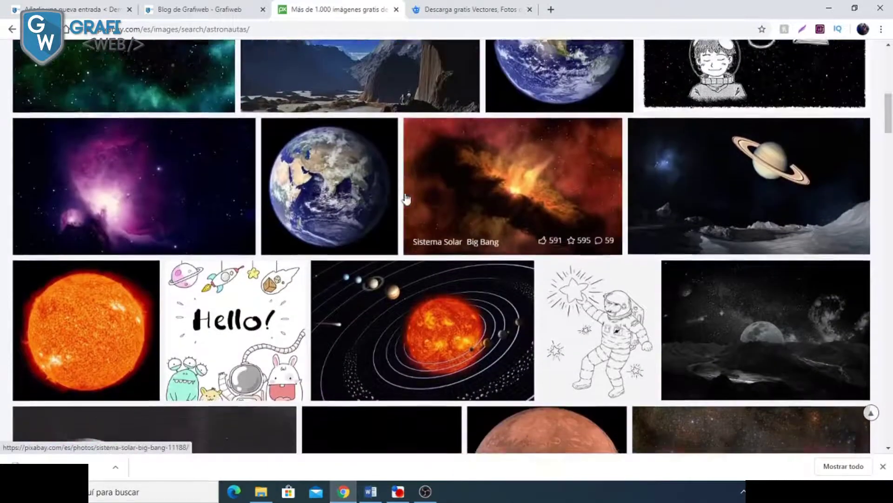
scroll(405, 200, "down", 1)
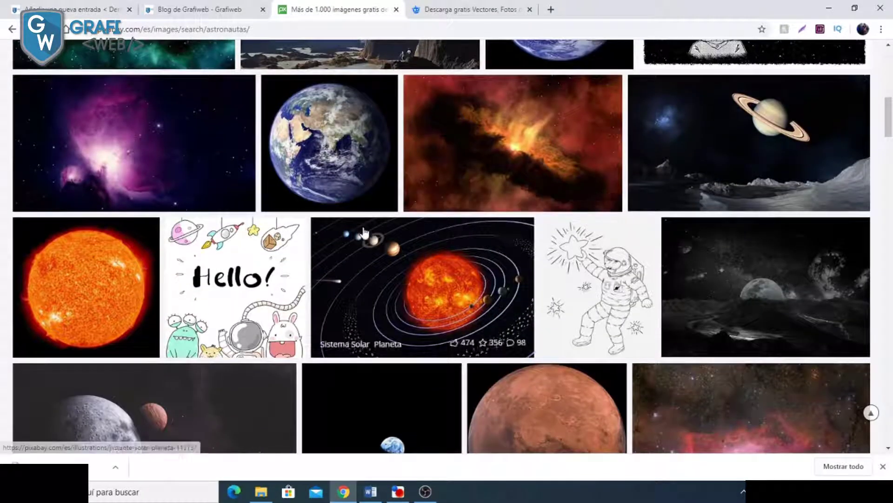
scroll(726, 260, "down", 4)
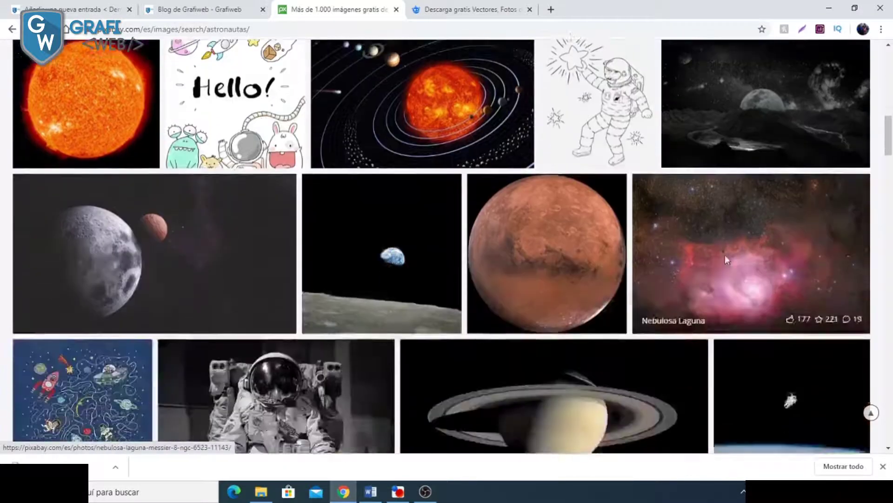
scroll(726, 259, "down", 6)
scroll(545, 222, "up", 1)
scroll(482, 249, "down", 2)
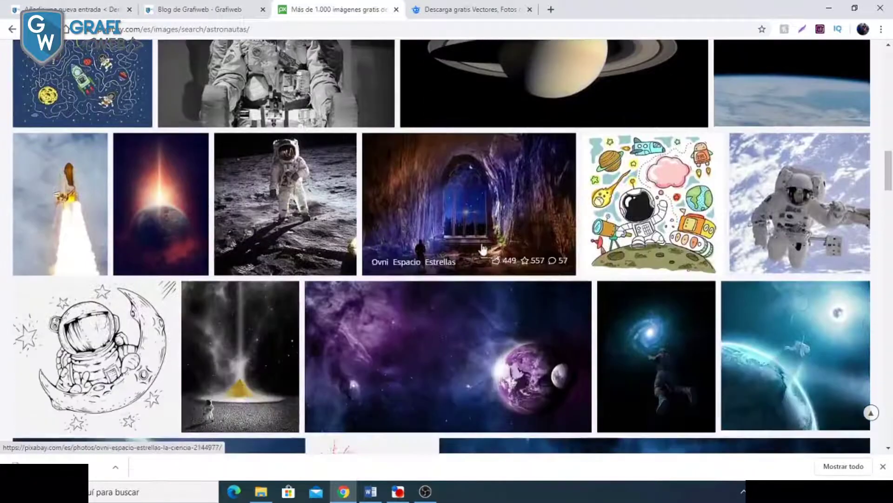
scroll(482, 249, "down", 10)
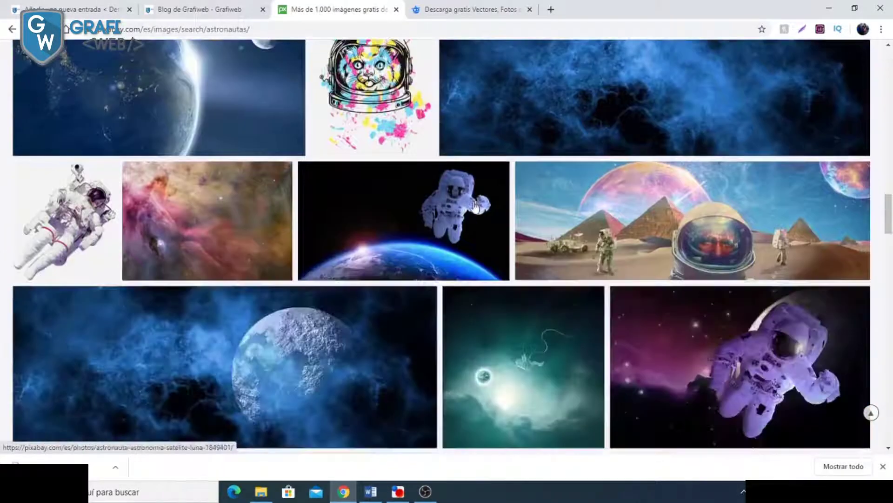
scroll(476, 206, "down", 6)
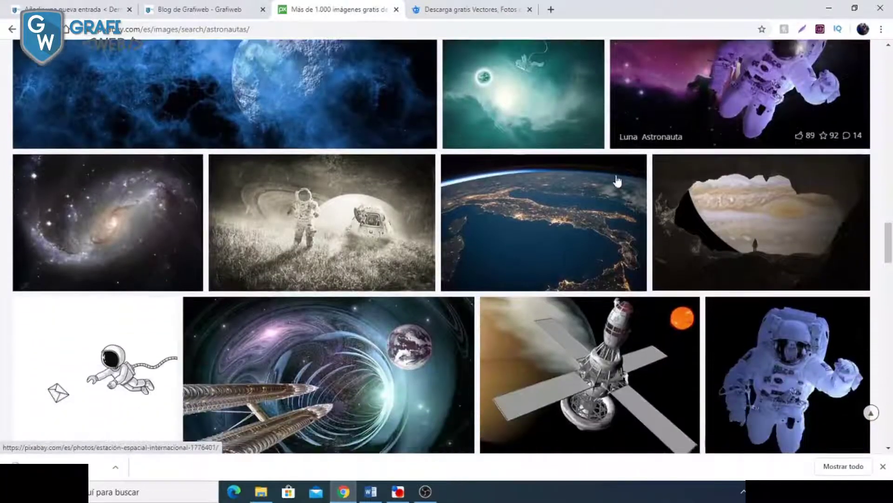
scroll(618, 181, "down", 7)
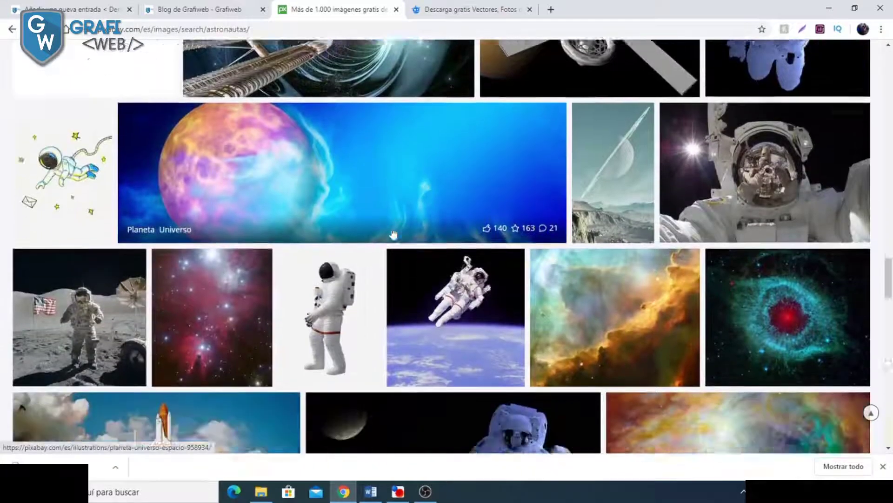
scroll(393, 235, "down", 8)
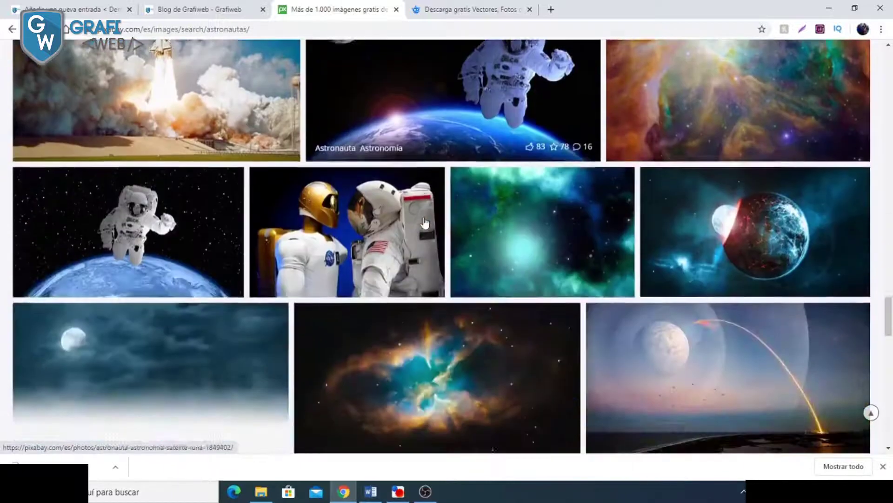
scroll(320, 222, "down", 2)
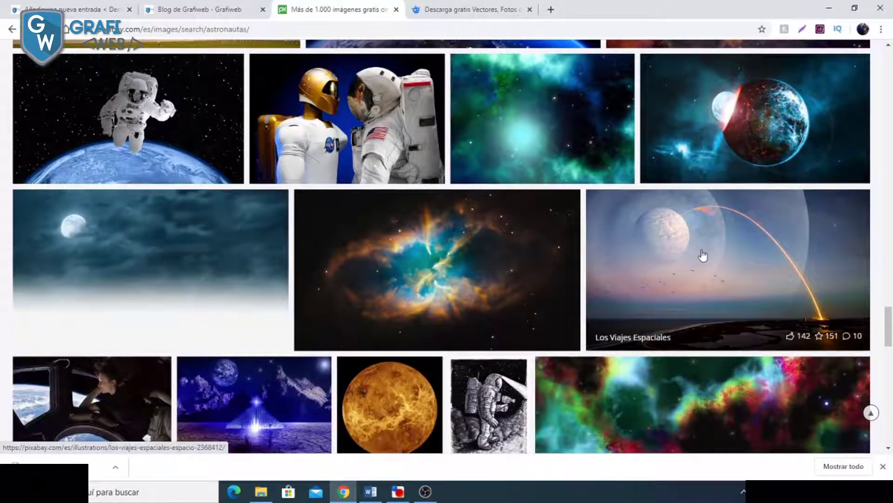
scroll(432, 257, "down", 2)
scroll(351, 265, "down", 7)
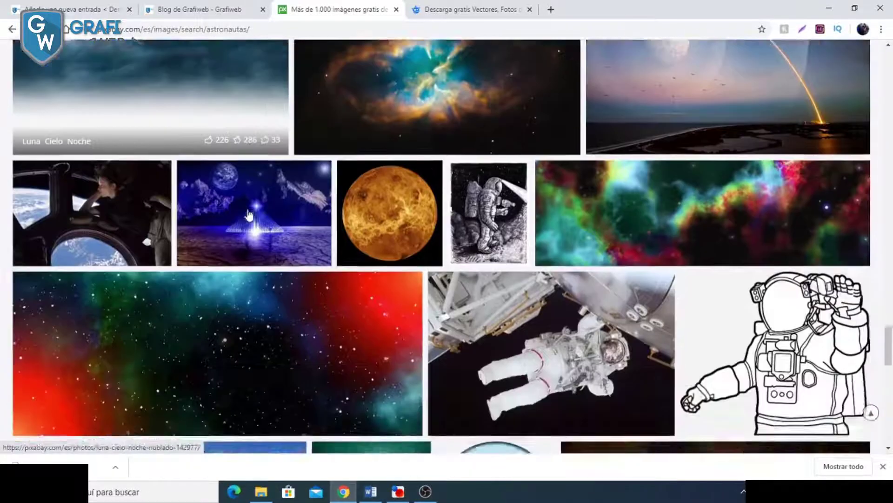
scroll(367, 252, "down", 4)
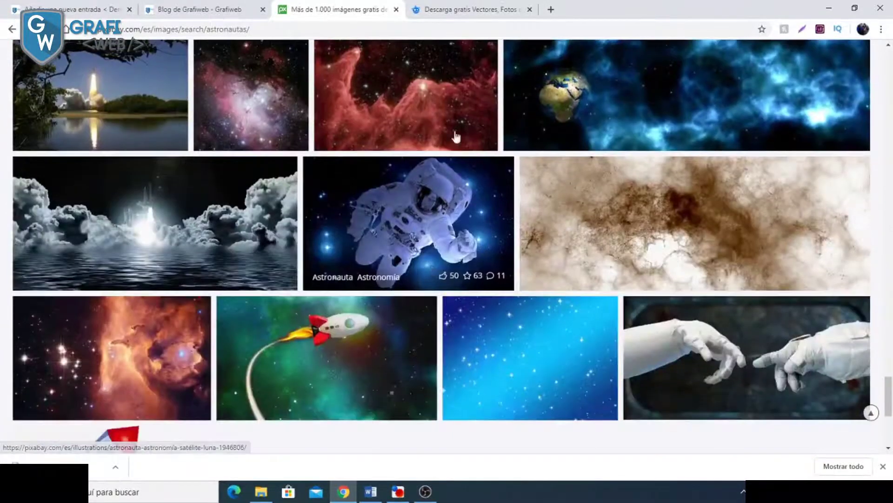
Step: Search all Freepik resources for "astronautas"
key("ctrl+Tab")
type("ast")
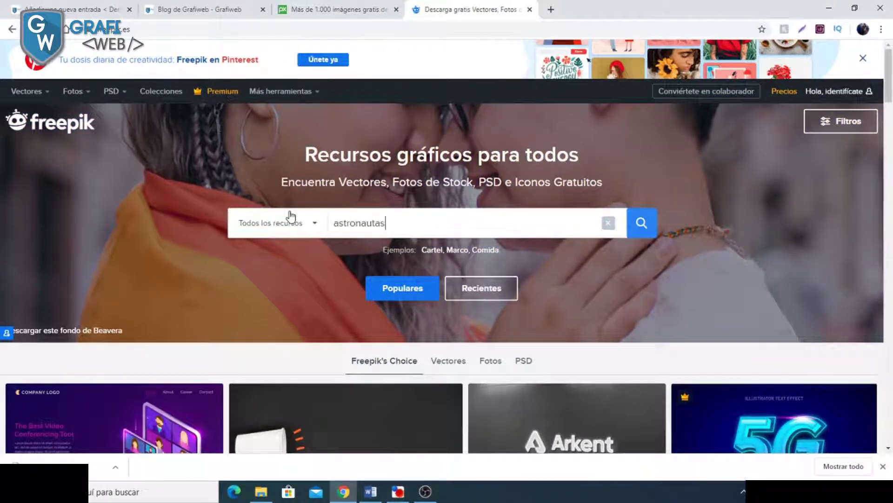
left_click(642, 223)
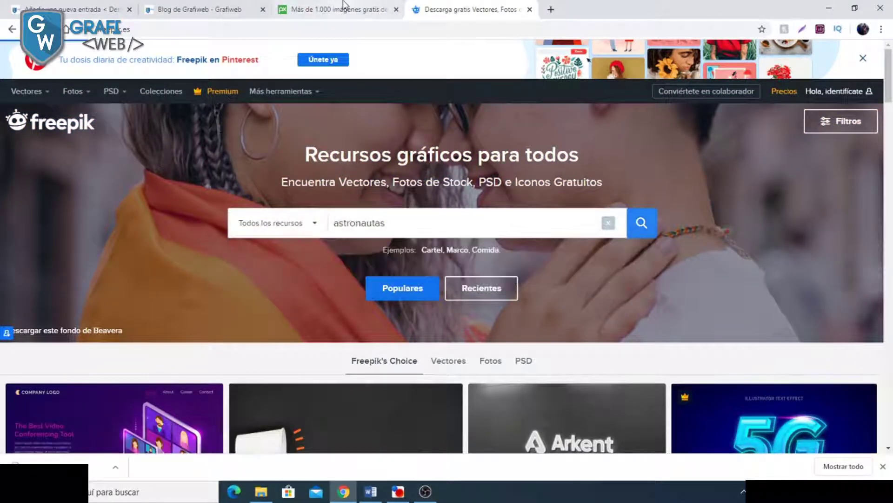
Step: Open the Pixabay photo of the golden robot facing an astronaut and display its free download size options
left_click(343, 3)
scroll(379, 231, "down", 5)
scroll(380, 231, "up", 7)
scroll(381, 232, "up", 15)
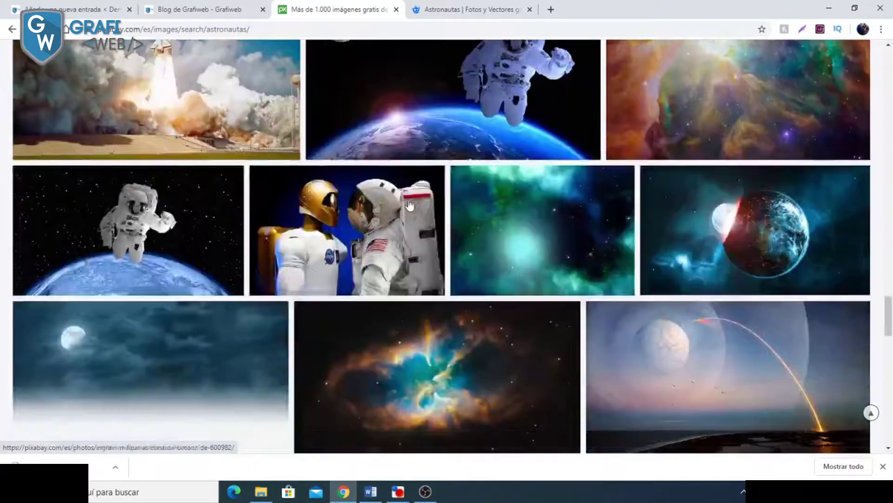
left_click(366, 205)
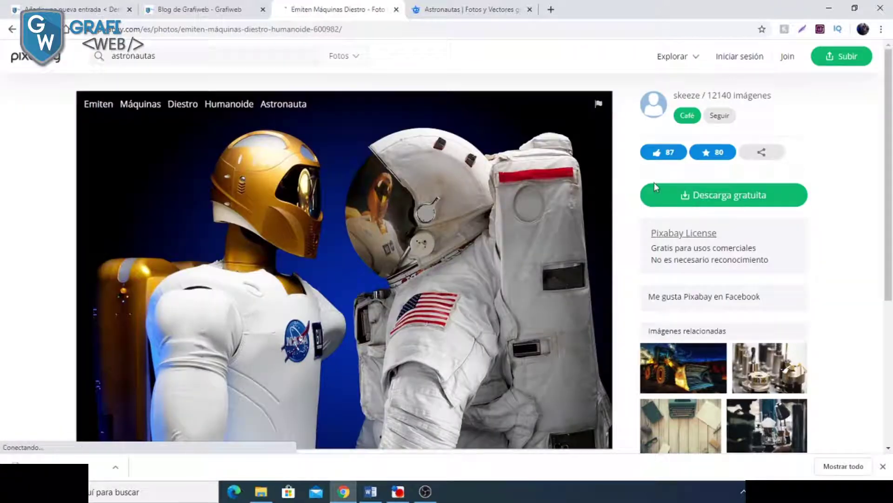
left_click(722, 194)
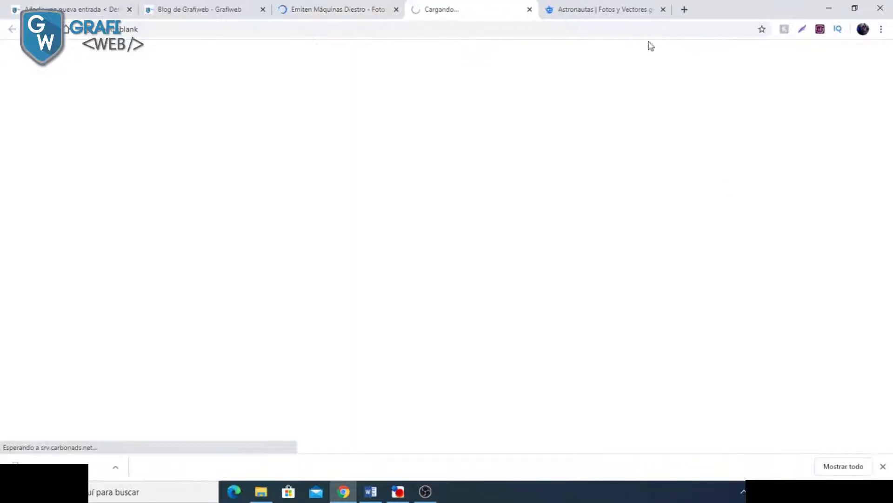
left_click(529, 9)
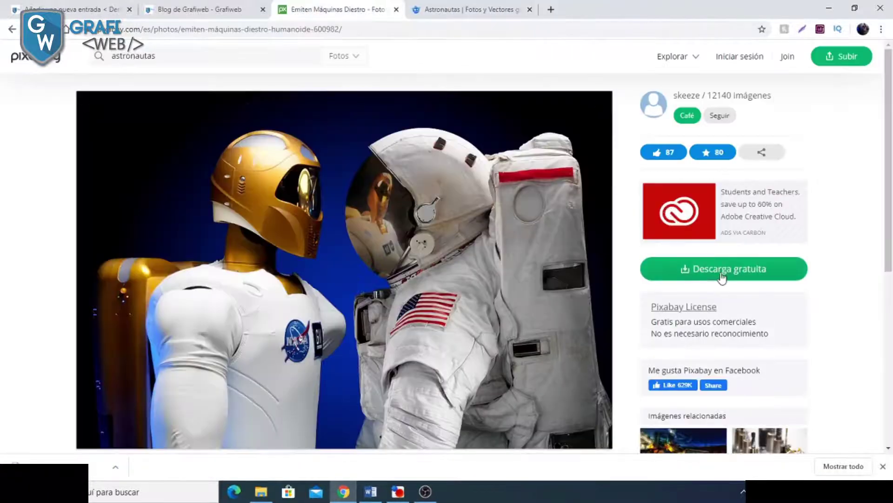
left_click(722, 274)
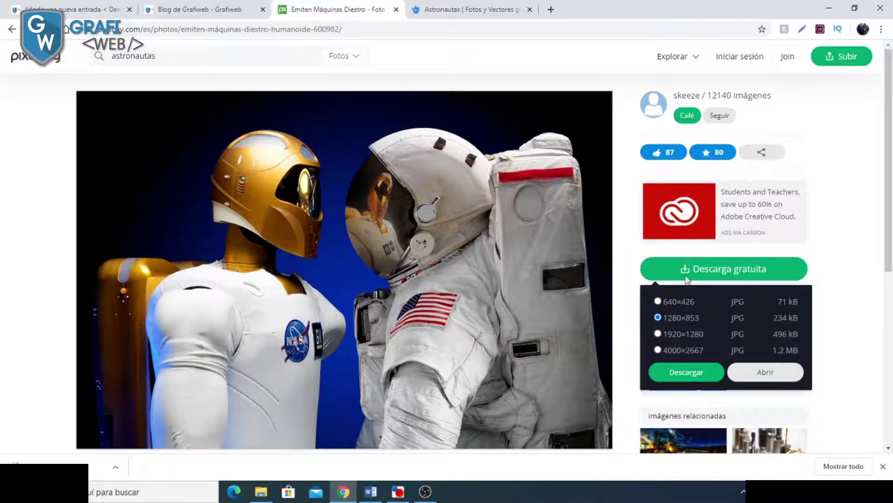
Step: Filter the Freepik astronaut results to Fotos with the Gratuito licence and look through the matching images
left_click(447, 9)
scroll(370, 245, "down", 5)
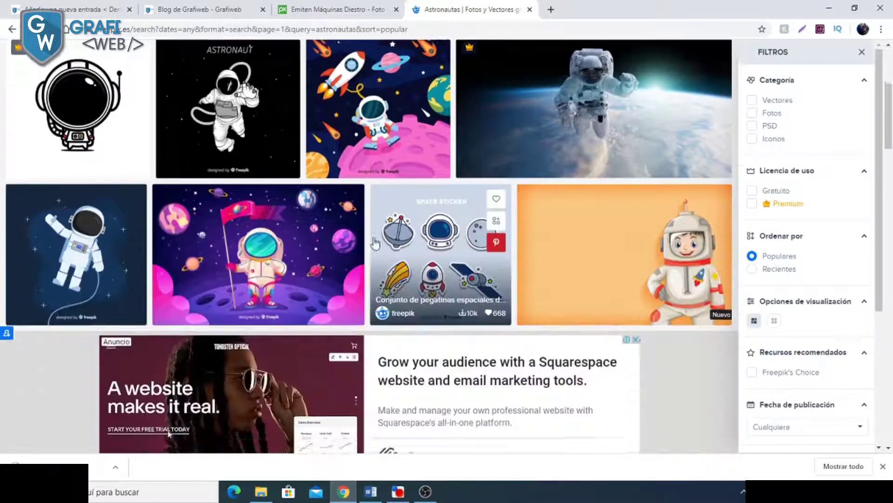
scroll(522, 194, "up", 4)
scroll(279, 196, "down", 1)
scroll(419, 198, "up", 1)
left_click(752, 113)
left_click(751, 191)
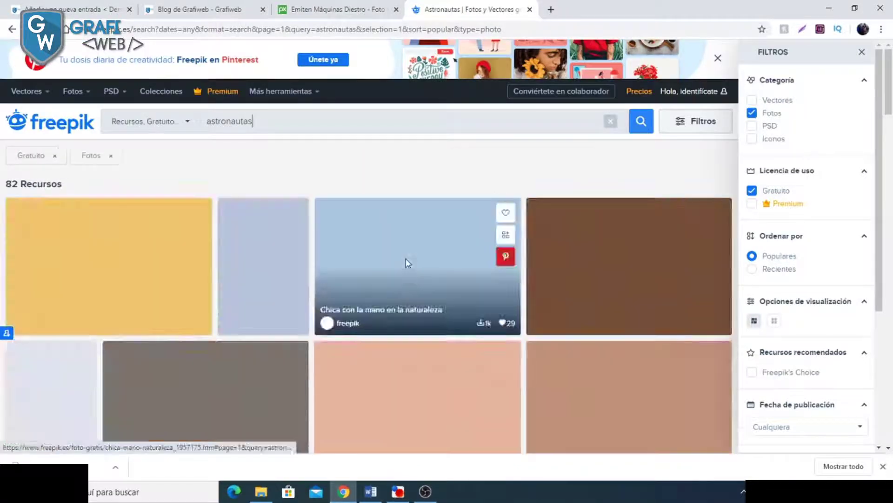
scroll(390, 268, "down", 2)
scroll(389, 268, "down", 9)
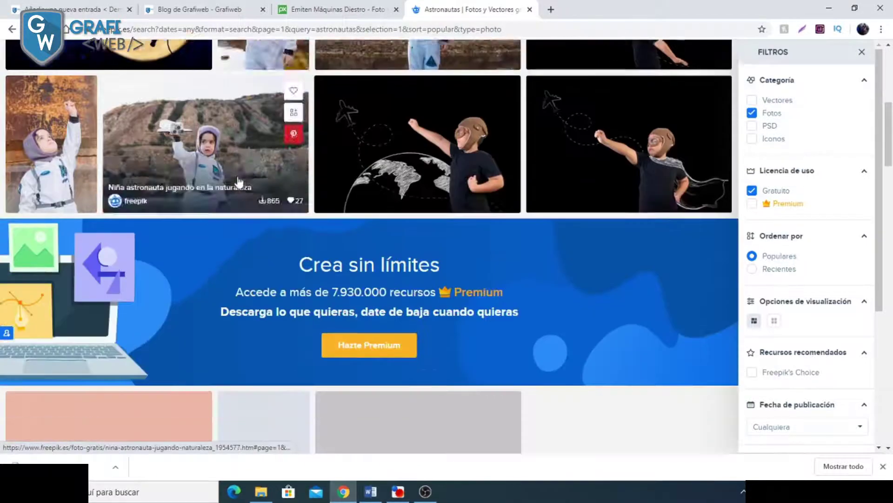
scroll(492, 267, "down", 10)
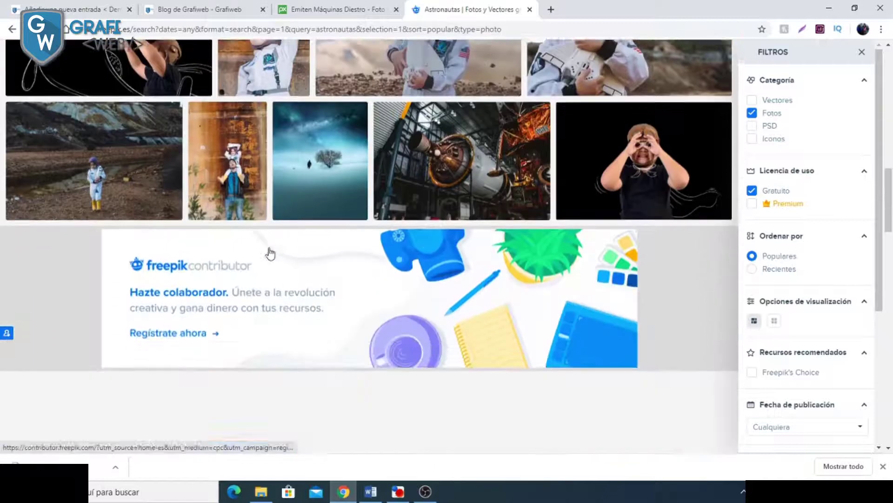
scroll(480, 224, "down", 10)
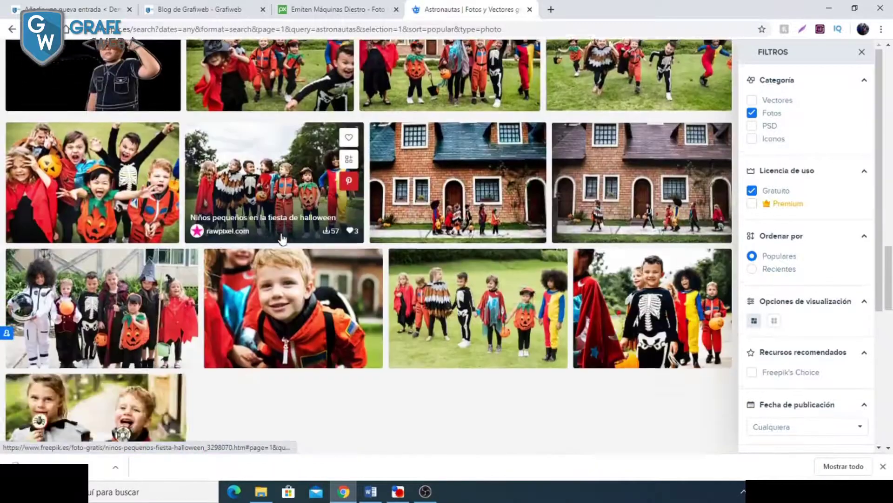
scroll(303, 240, "down", 10)
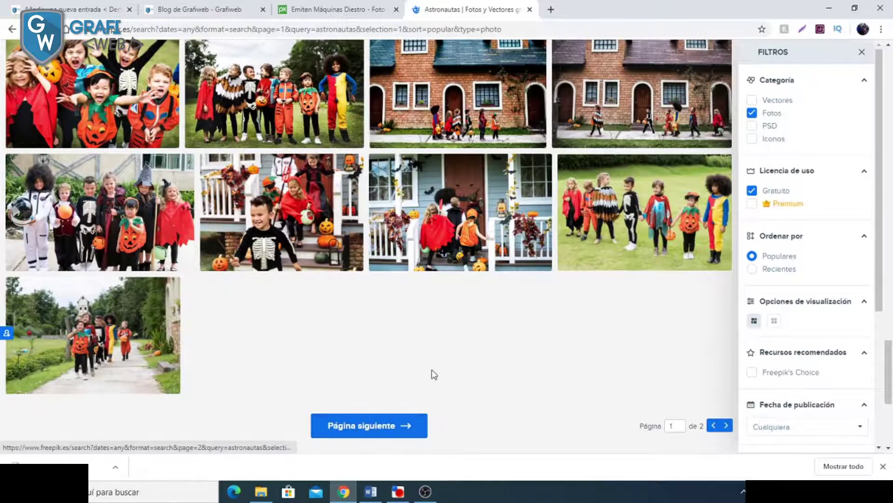
Step: Open the free Freepik photo of an astronaut silhouetted against the full moon and view its download and licence details
scroll(434, 375, "up", 10)
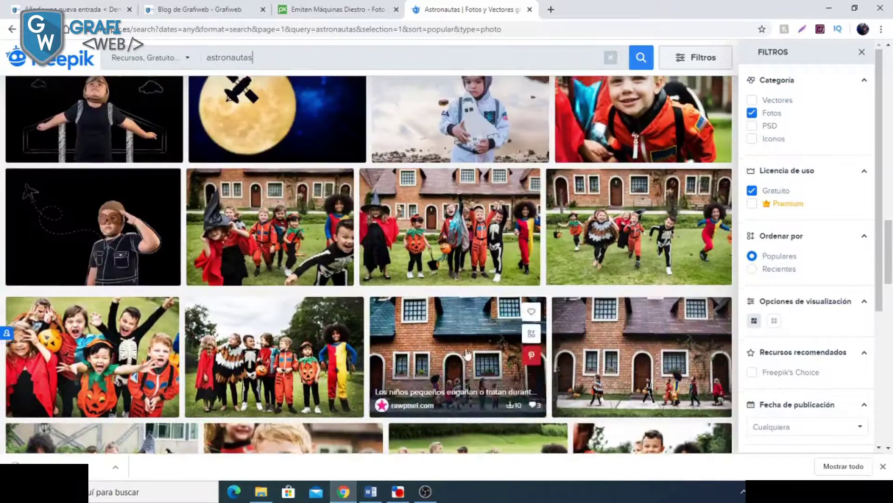
scroll(468, 354, "up", 10)
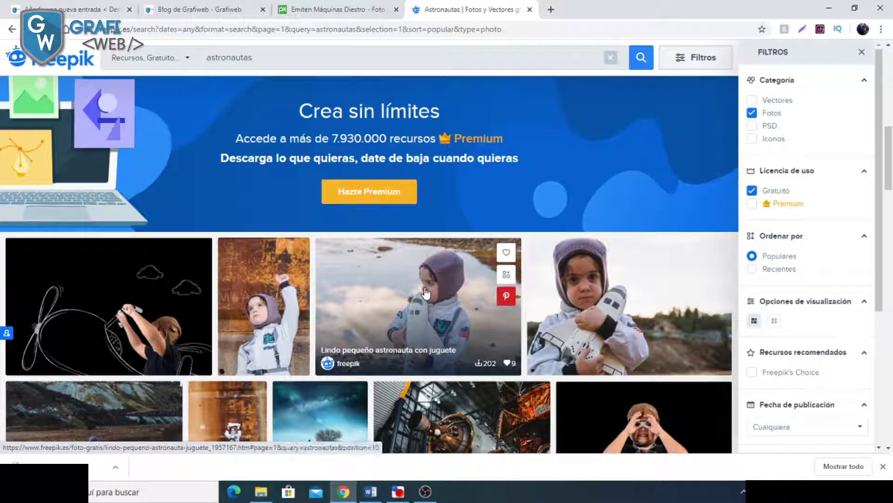
scroll(419, 289, "up", 7)
scroll(289, 279, "up", 4)
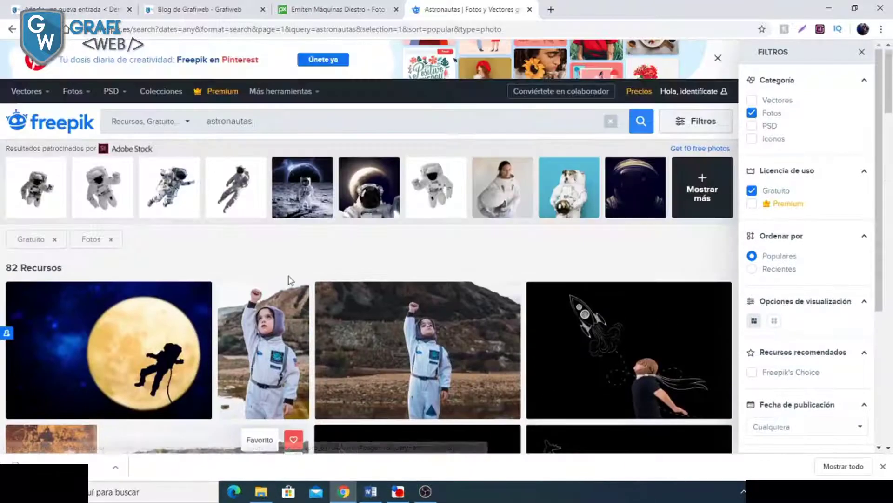
scroll(289, 280, "down", 3)
left_click(332, 10)
left_click(470, 9)
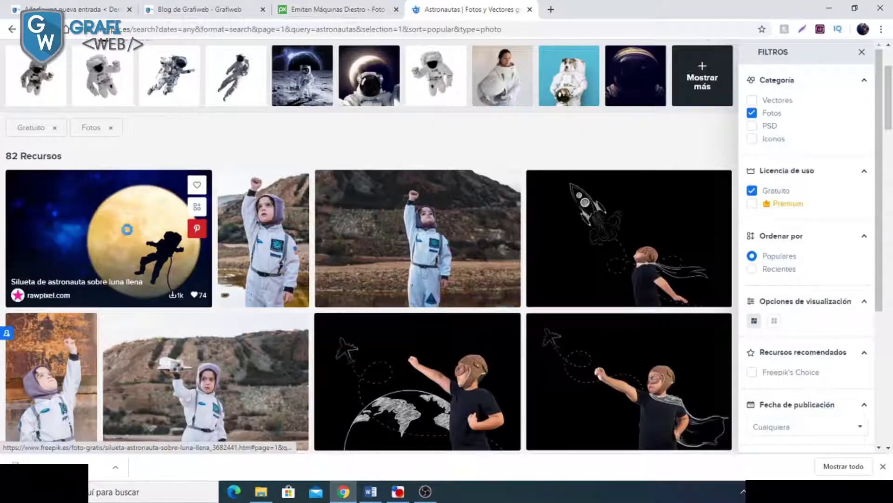
left_click(130, 234)
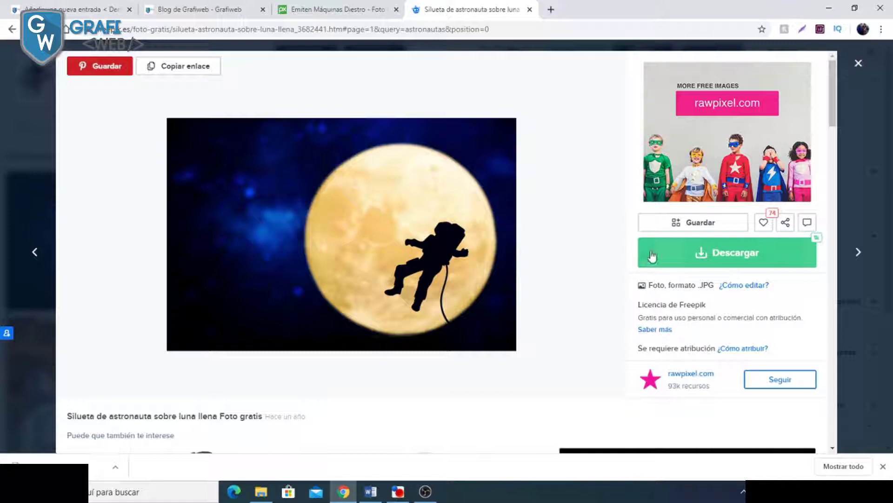
left_click(857, 64)
Step: Close the Freepik and Pixabay pages and show the Fotos folder holding the chosen article images
left_click(261, 491)
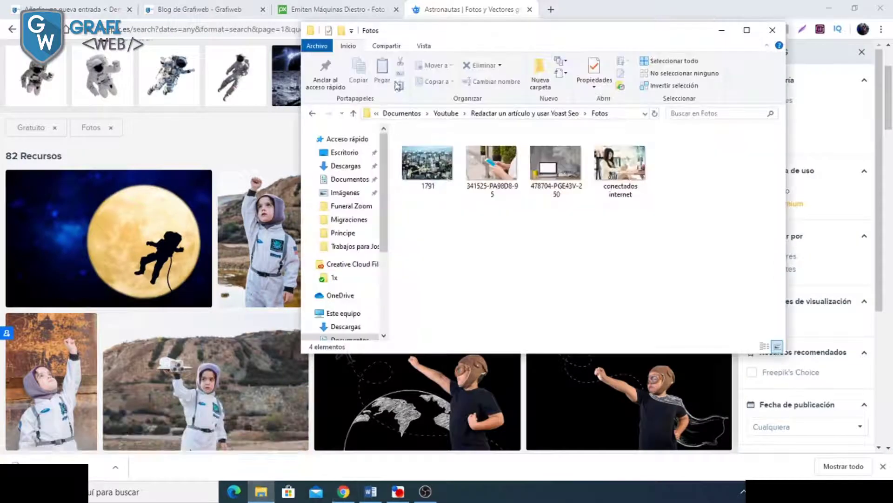
left_click(529, 10)
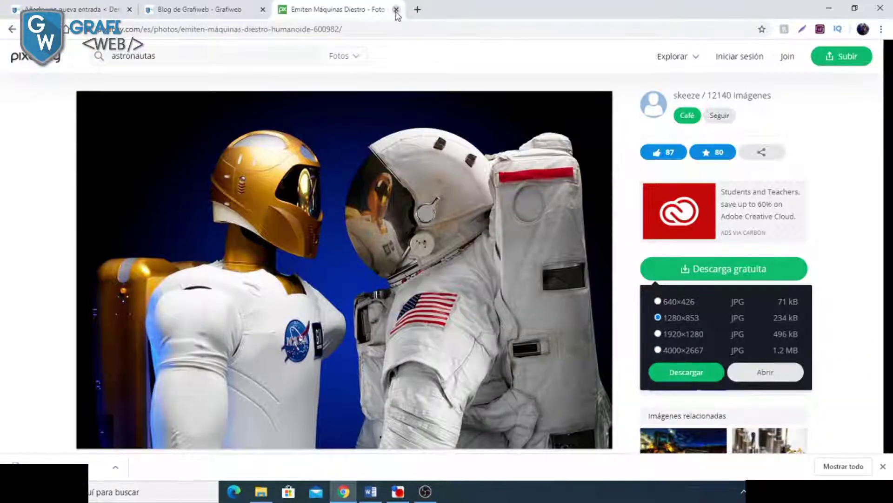
left_click(396, 9)
left_click(257, 493)
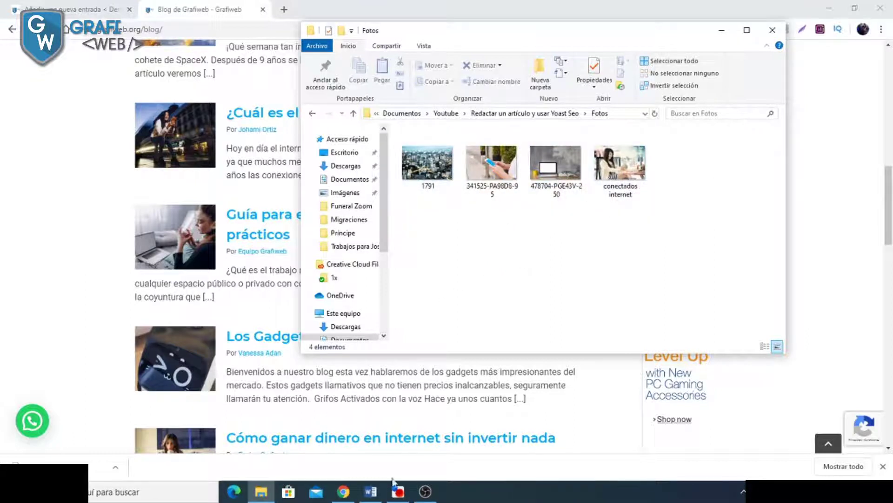
Step: In FastStone Photo Resizer, use the Fotos folder as the source and add all its images to the input list
left_click(395, 493)
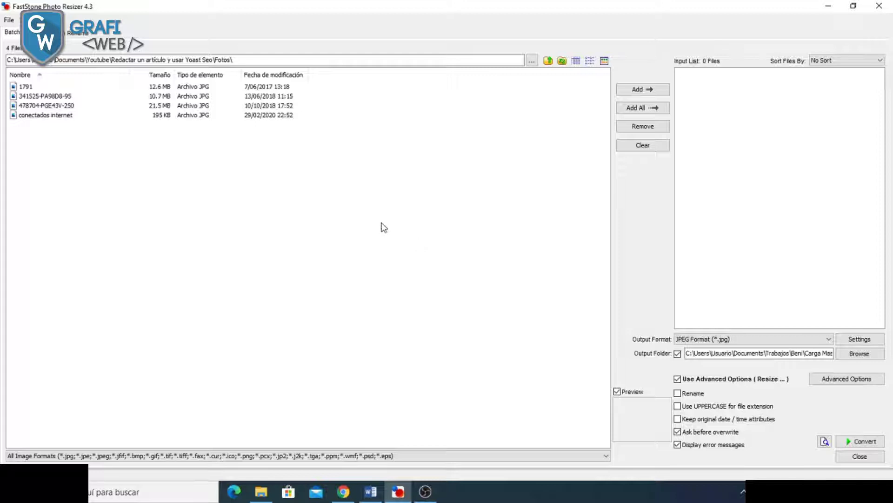
left_click(533, 61)
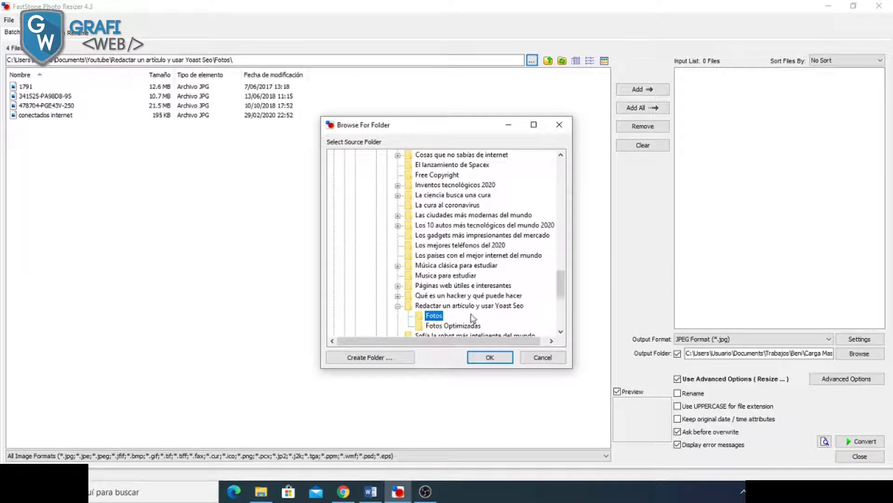
left_click(507, 357)
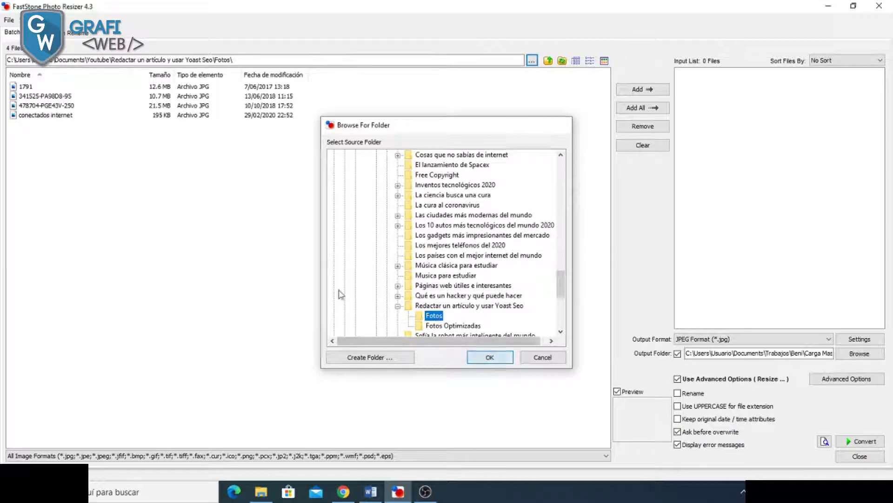
left_click(261, 491)
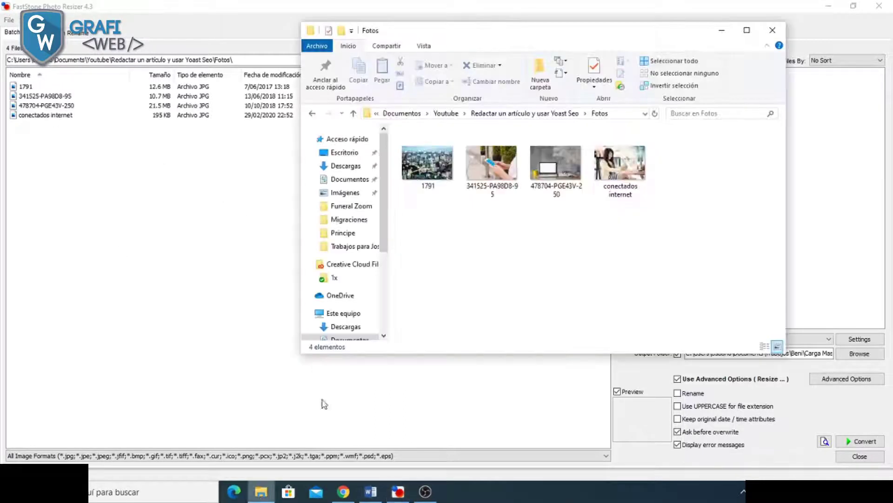
left_click(207, 236)
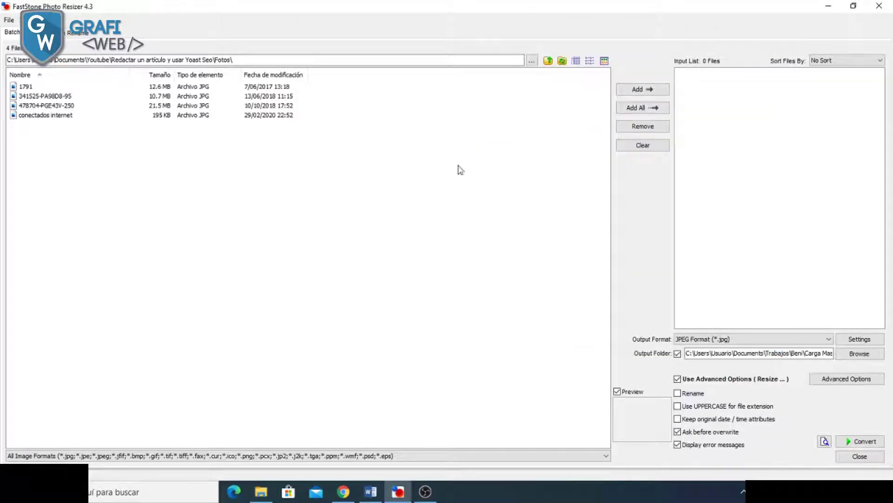
left_click(645, 110)
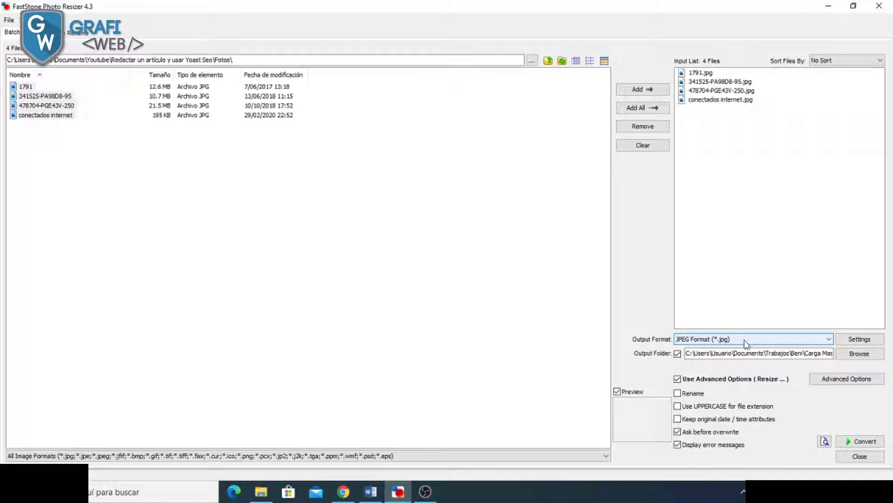
Step: Set the output folder to Fotos Optimizadas inside "Redactar un artículo y usar Yoast Seo"
left_click(860, 355)
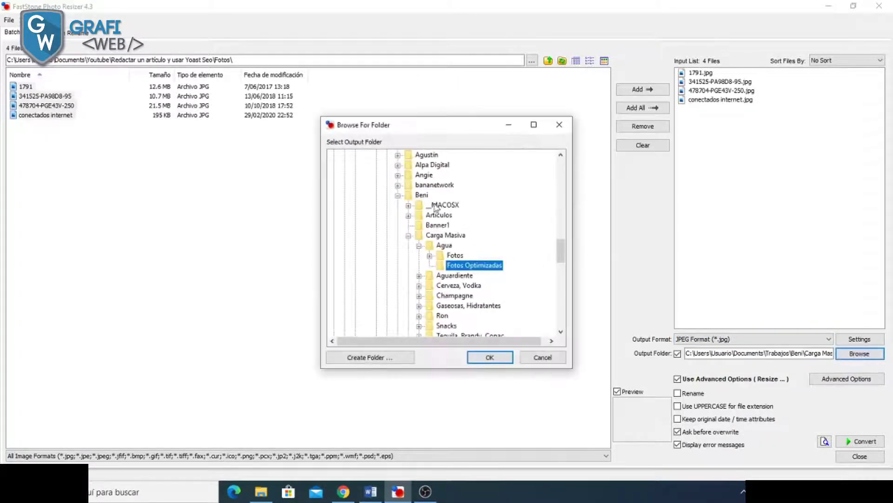
left_click(408, 235)
left_click(398, 196)
scroll(395, 204, "up", 3)
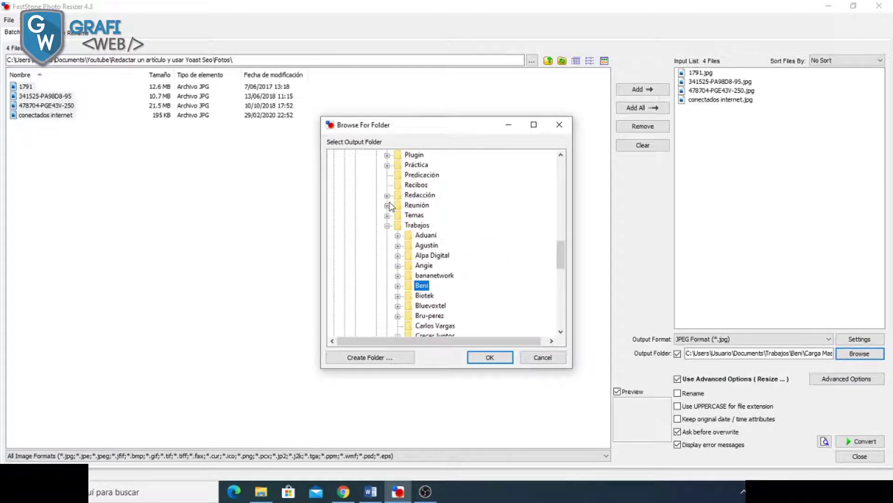
left_click(387, 225)
left_click(387, 265)
scroll(409, 254, "down", 6)
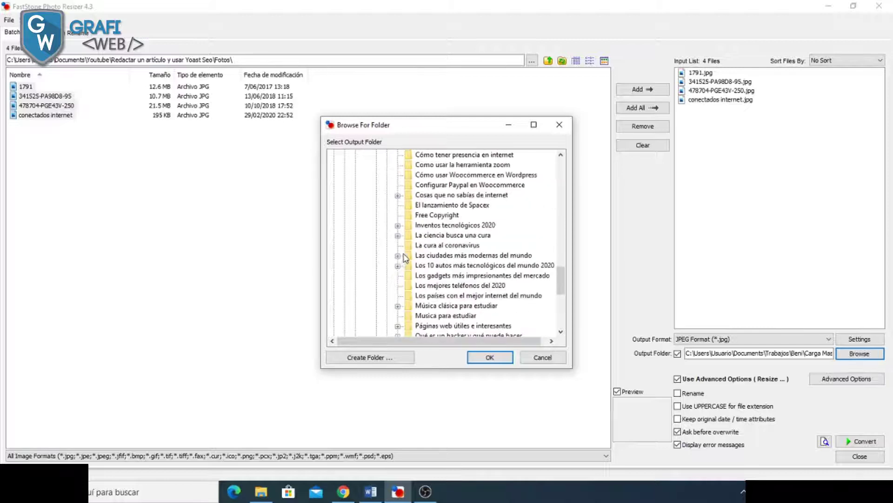
left_click(397, 256)
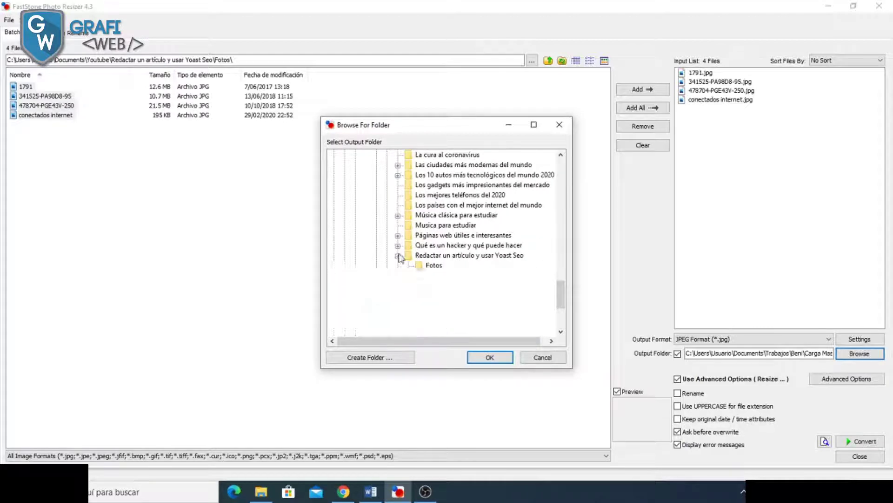
left_click(451, 275)
left_click(494, 359)
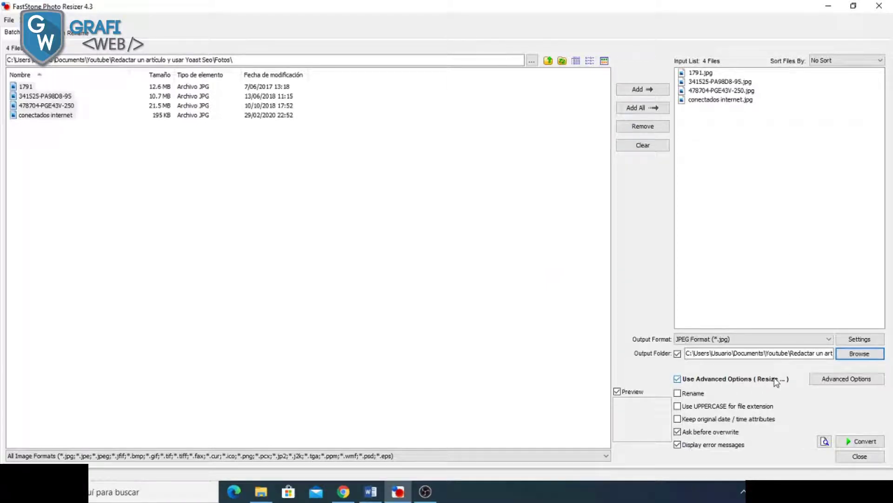
Step: Configure resizing to a width of exactly 1200 pixels and disable skipping of images already smaller than the requested size
left_click(833, 382)
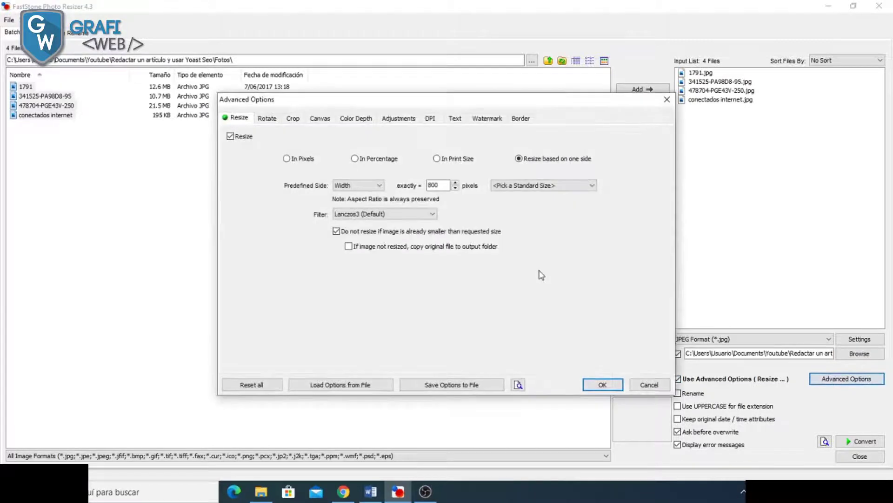
left_click(439, 184)
left_click(431, 185)
left_click(352, 186)
left_click(347, 196)
double_click(433, 185)
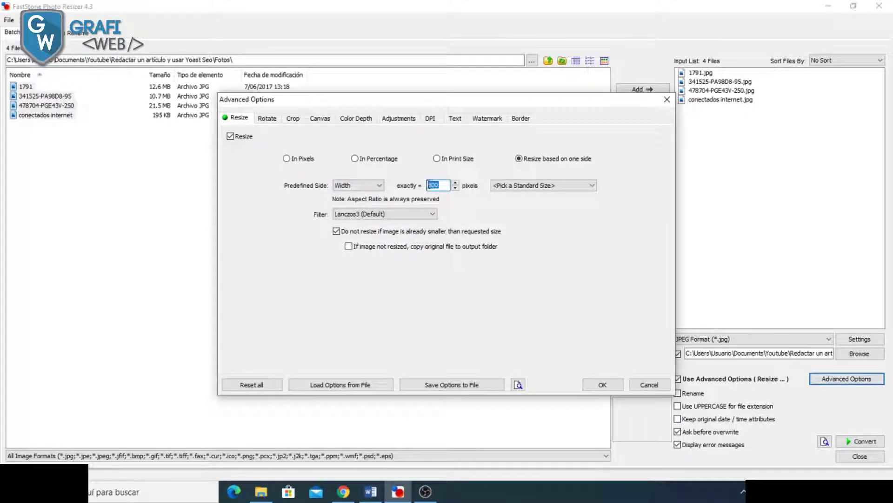
left_click(432, 185)
left_click(544, 231)
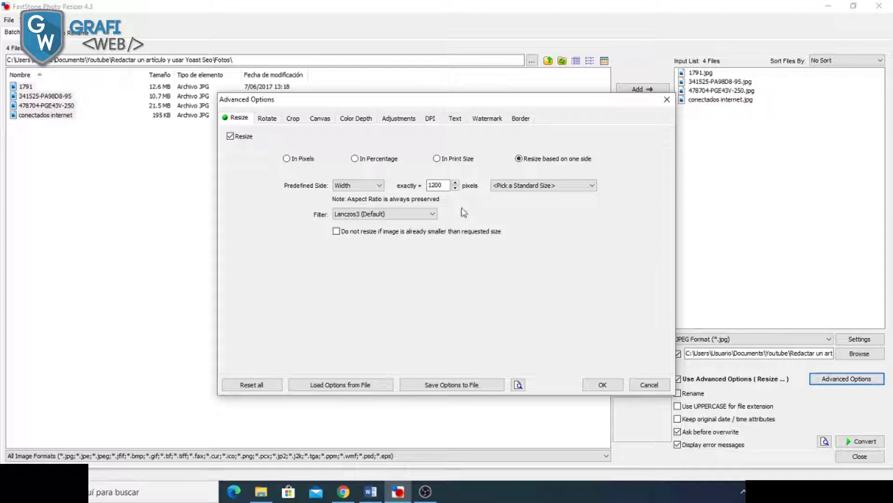
left_click(612, 385)
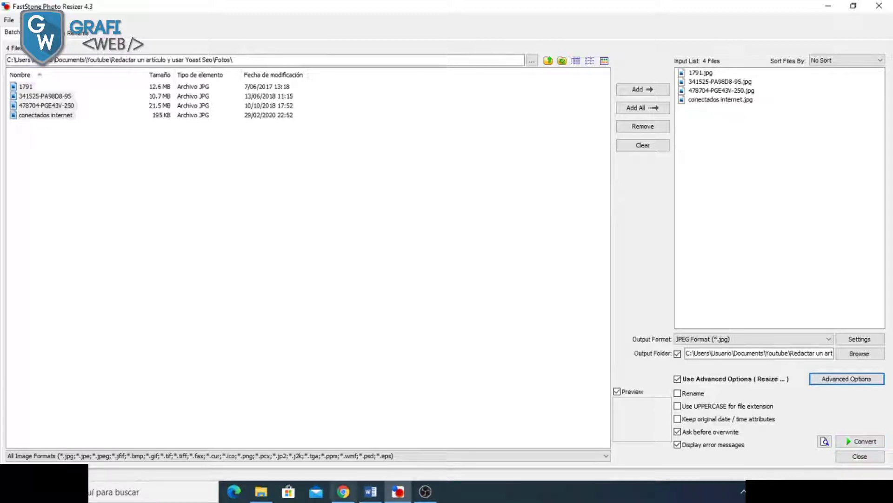
Step: Check the original laptop image's dimensions and file size, and convert all the listed images
left_click(294, 475)
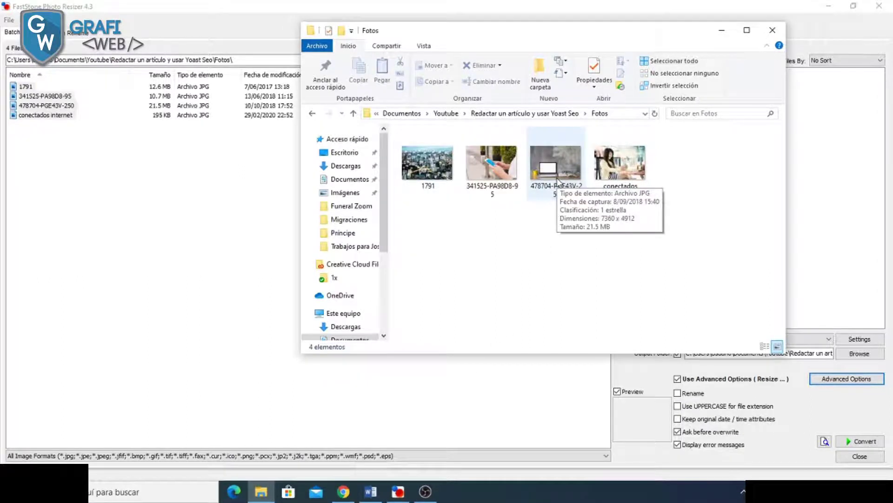
left_click(236, 202)
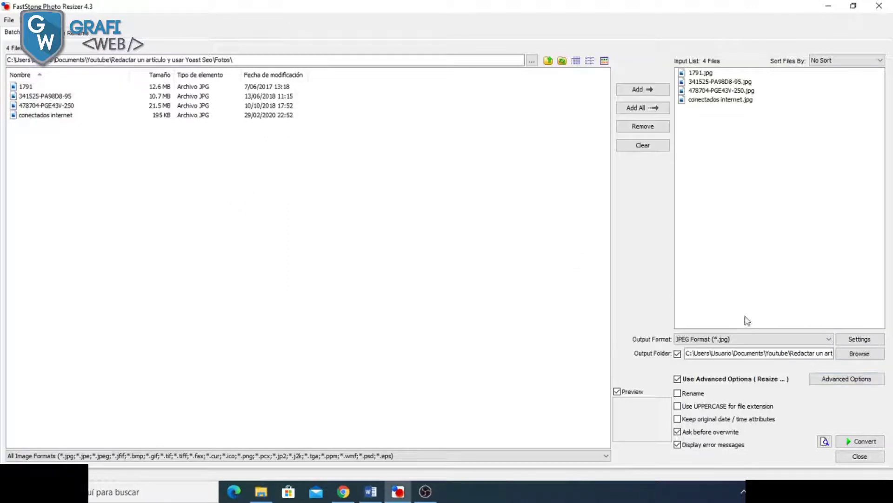
left_click(851, 444)
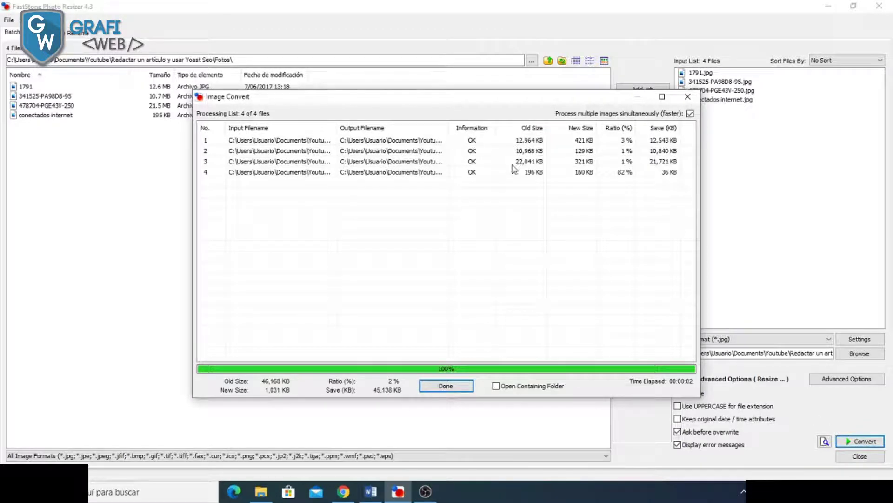
left_click(447, 388)
Step: Open the Fotos Optimizadas folder and check the dimensions and file size of the converted laptop image
left_click(262, 491)
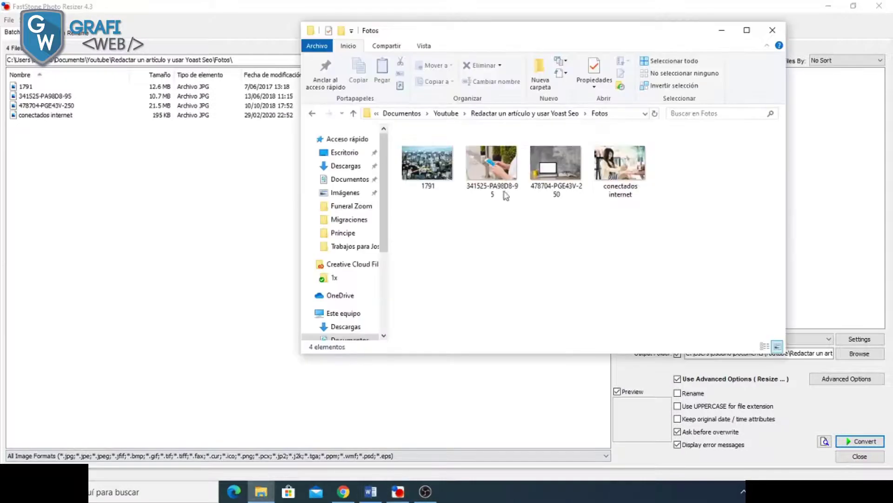
left_click(546, 117)
double_click(422, 162)
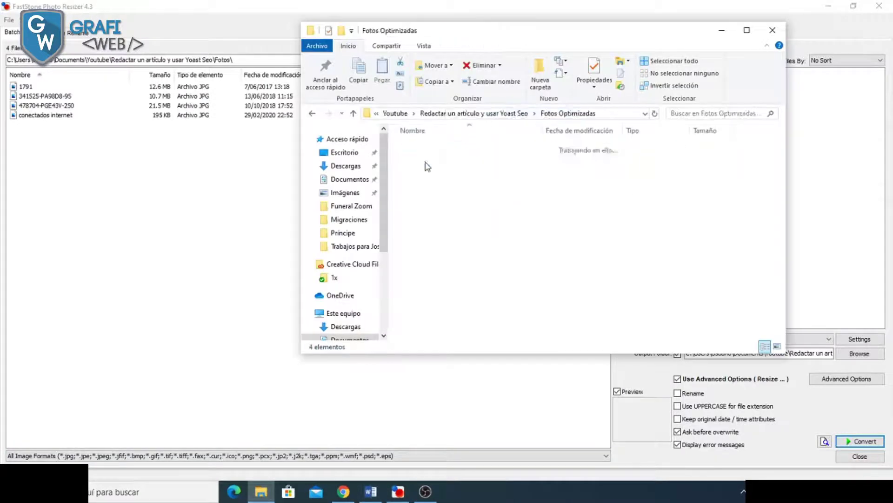
mouse_move(573, 174)
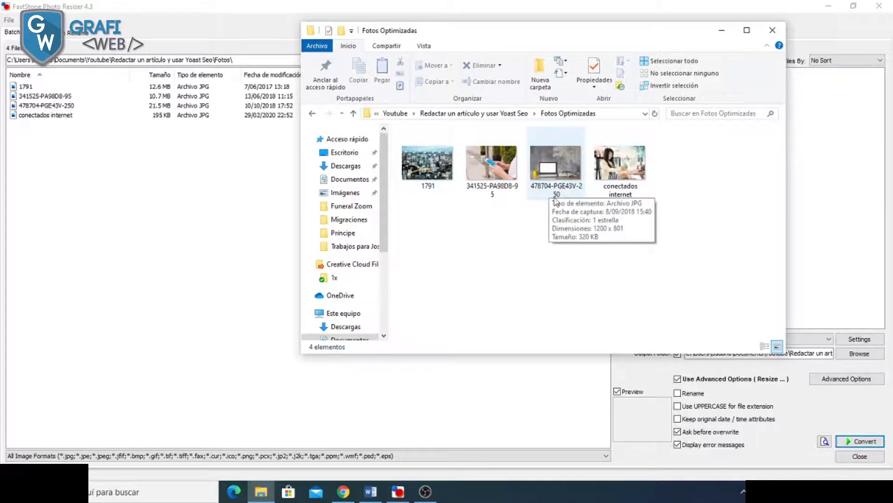
Step: Switch to the WordPress draft in Chrome and look at the post title at the start of the entry
left_click(344, 492)
scroll(307, 388, "up", 5)
left_click(70, 9)
scroll(246, 144, "up", 5)
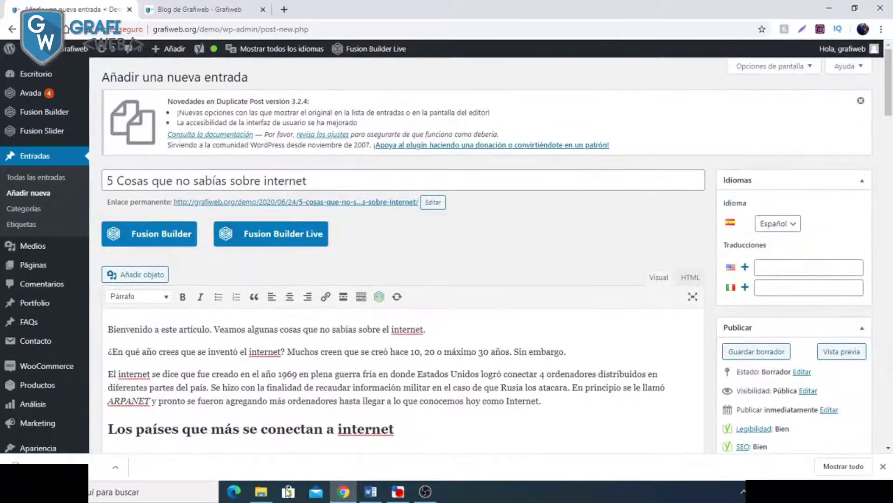
Step: Rename the optimized "conectados internet" image in Fotos Optimizadas as cosas-que-no-sabias-sobre-internet
left_click(261, 491)
left_click(647, 195)
left_click(616, 190)
type("c")
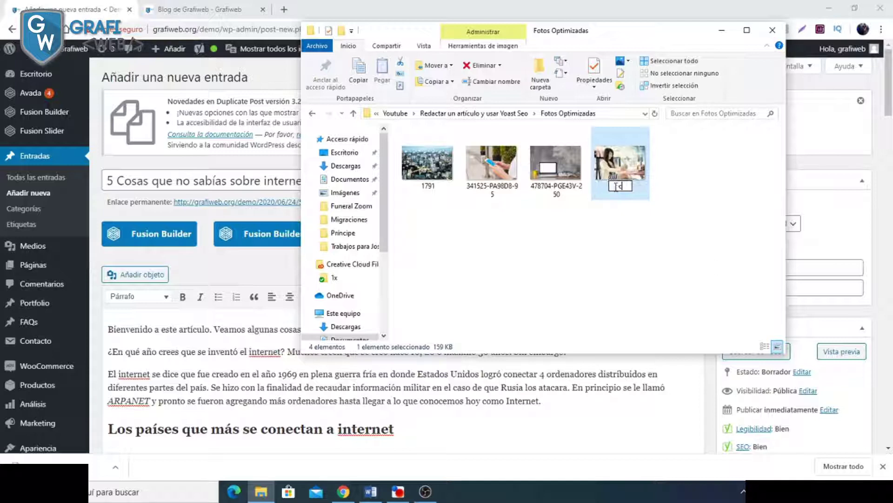
type("osas-que-no-sabias")
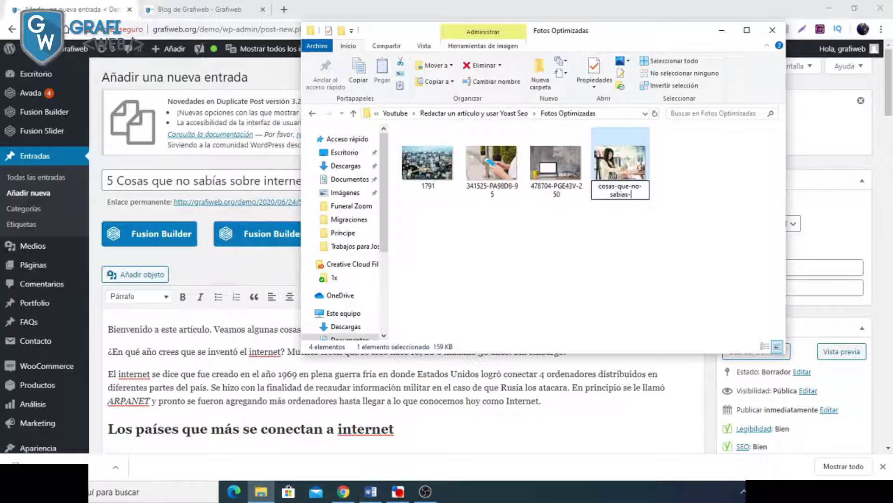
type("-sobre-internet")
key("Return")
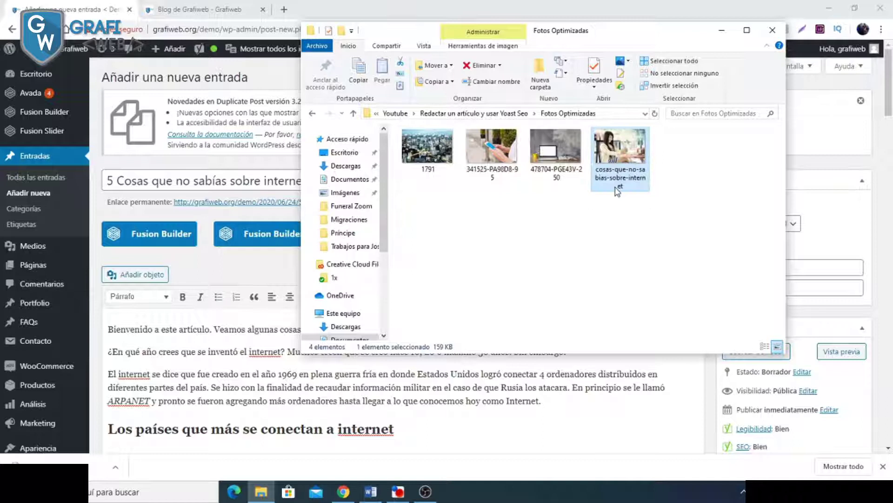
Step: Rename the optimized laptop image in Fotos Optimizadas as 5-cosas-sobre-internet
left_click(570, 179)
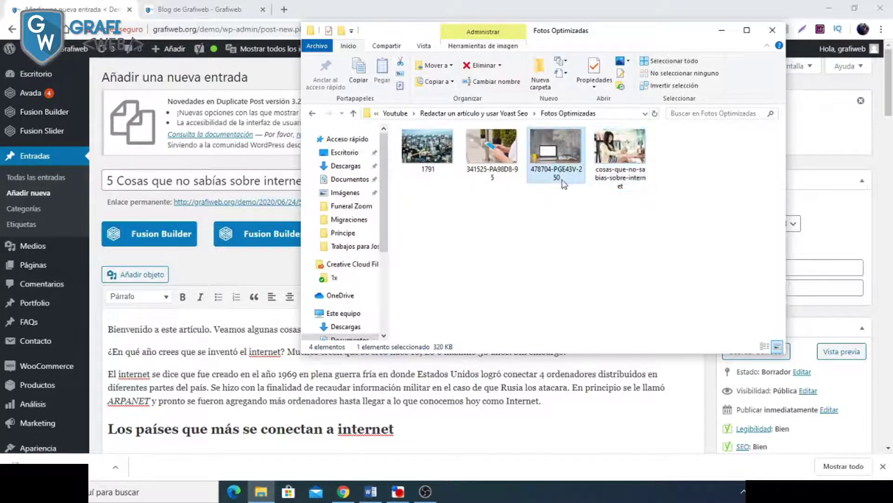
left_click(556, 175)
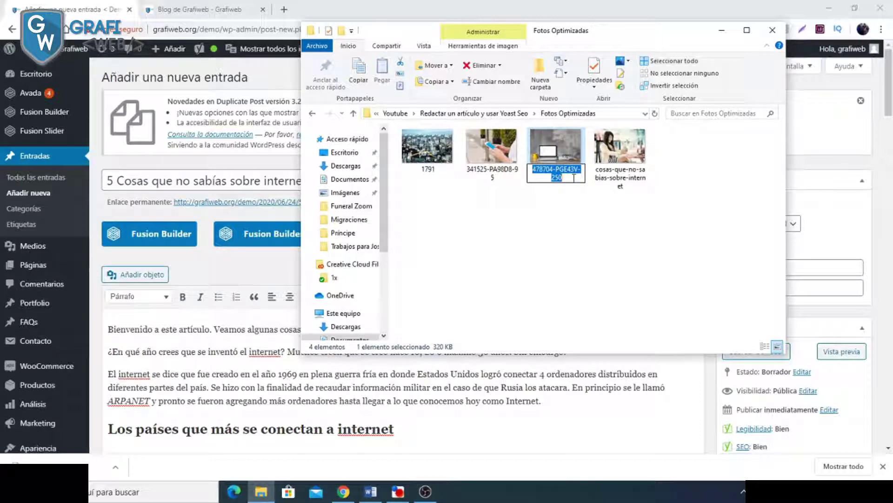
type("5-")
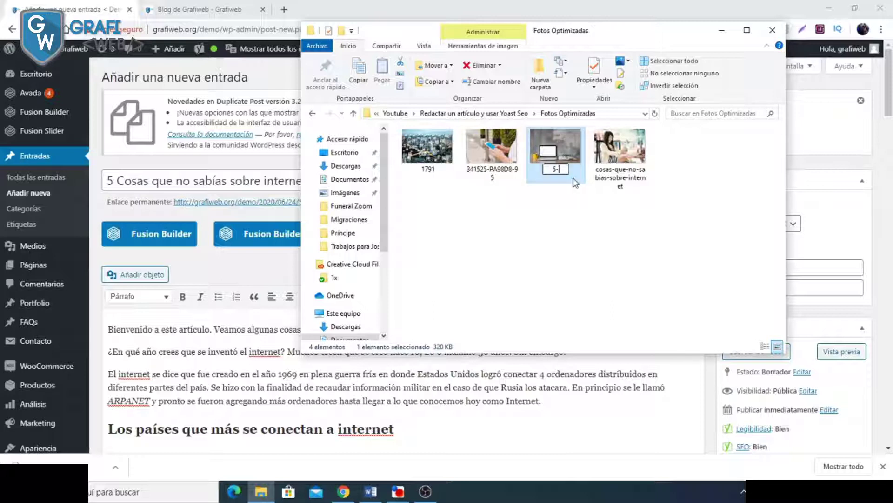
type("cosas-sobre-")
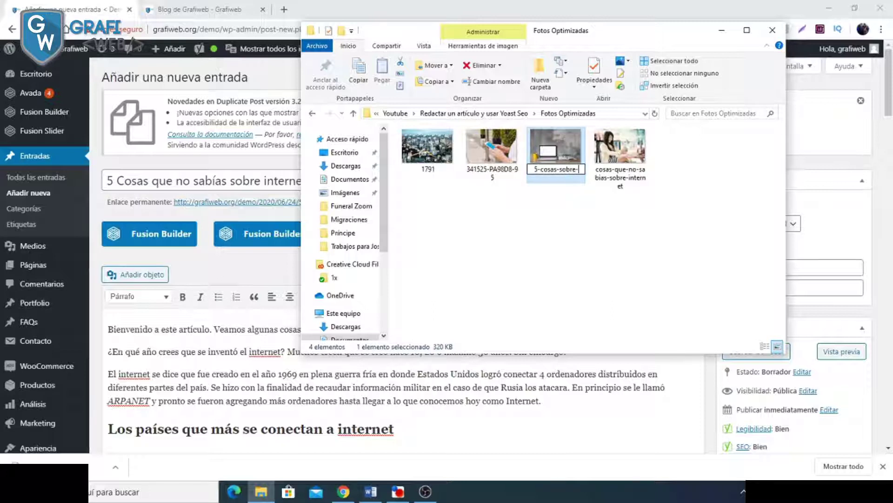
type("internet")
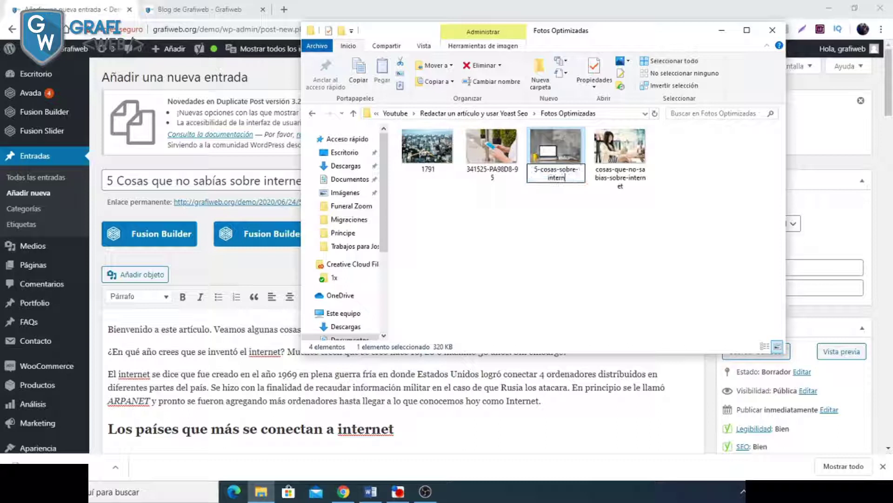
key("Return")
Step: Rename the optimized city image 1791 as curiosidades-sobre-internet
left_click(493, 170)
left_click(493, 170)
type("curiosidades-sobre-interne")
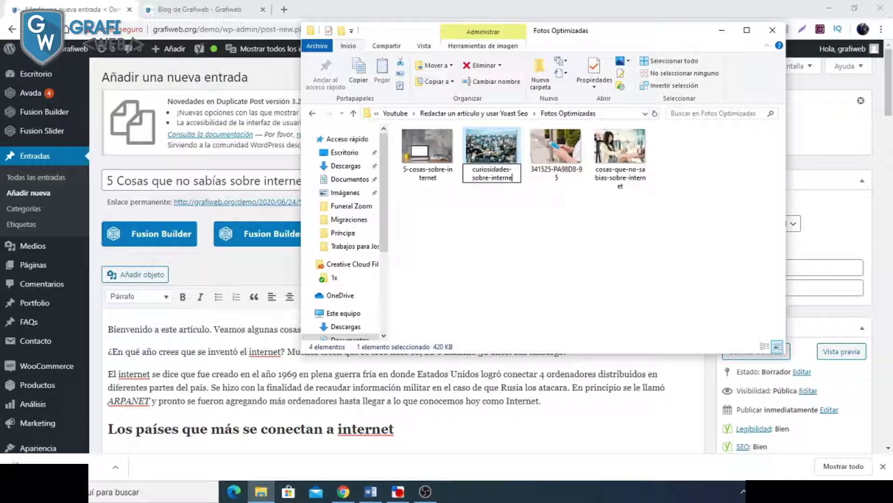
type("t")
key("Return")
Step: Rename the optimized image of the hand holding a phone as internet-cosas-curiosas
left_click(492, 174)
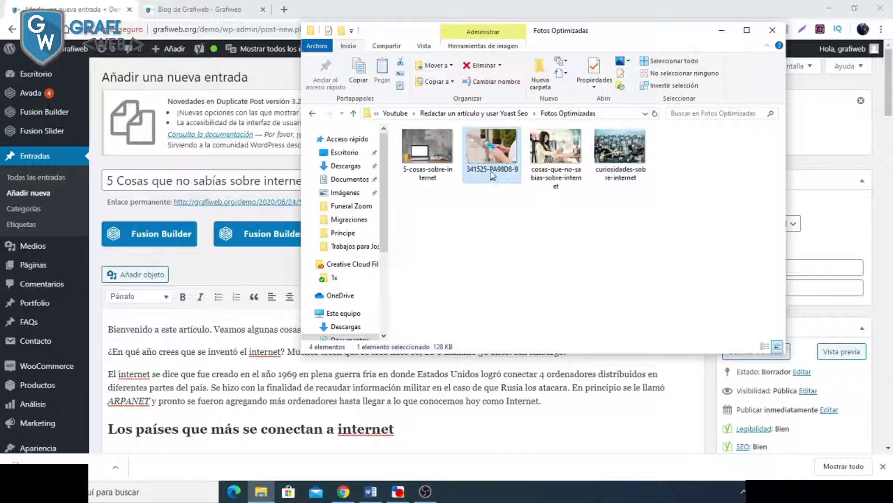
left_click(492, 173)
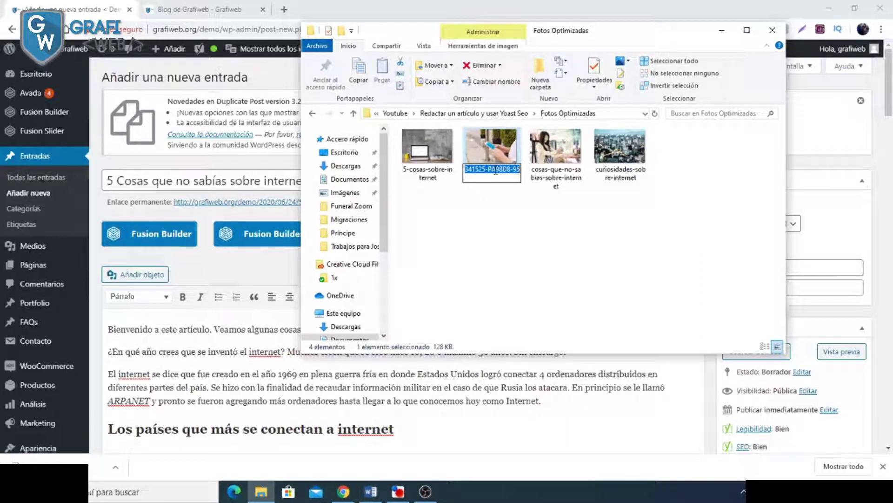
type("internet")
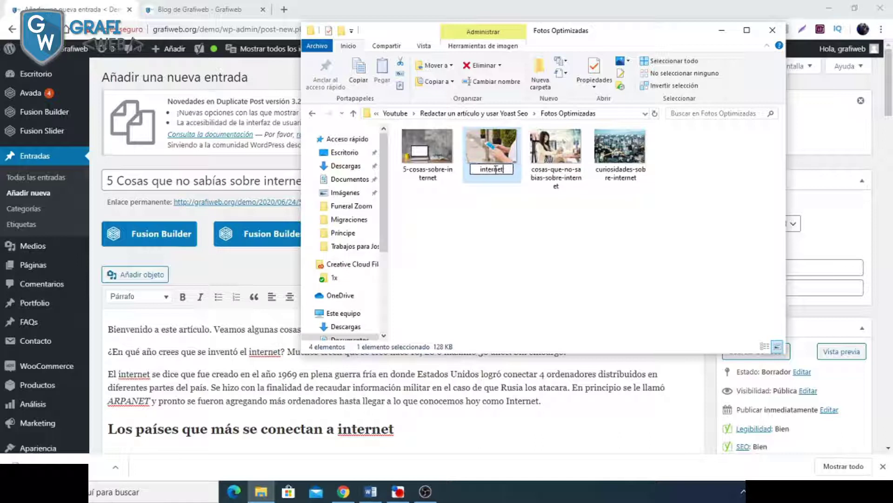
type("-cosas-curiosas")
key("Return")
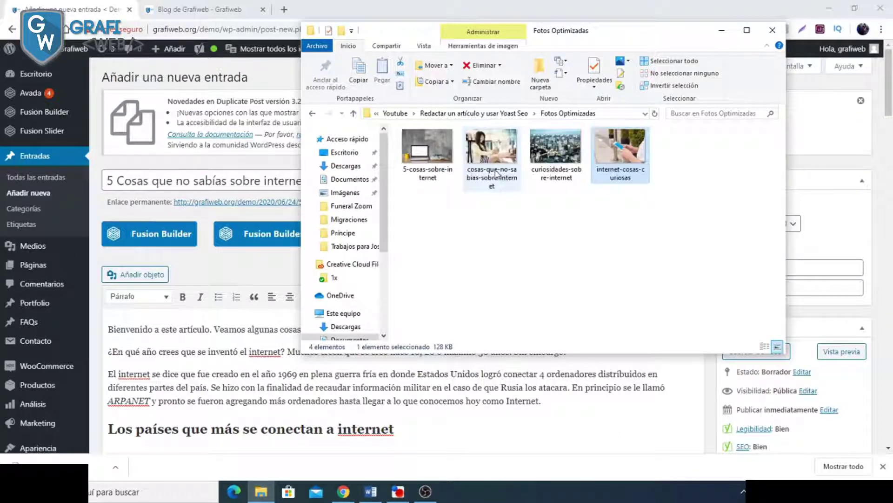
left_click(694, 191)
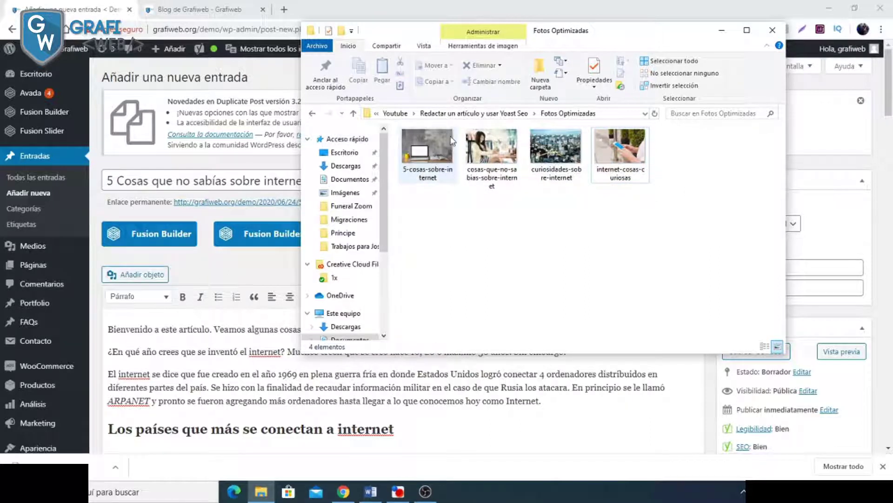
Step: Return to the WordPress draft in Chrome and place the text cursor at the end of the ARPANET paragraph
left_click(95, 15)
scroll(428, 257, "down", 4)
scroll(428, 257, "down", 3)
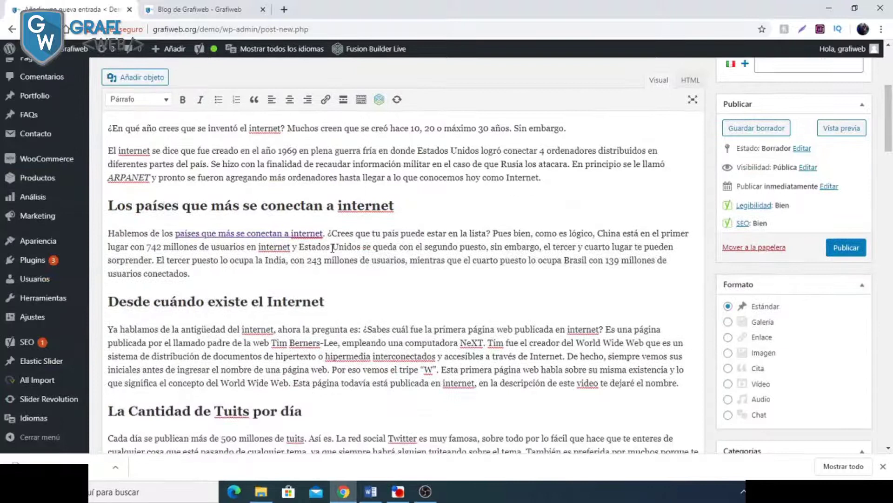
scroll(438, 246, "up", 4)
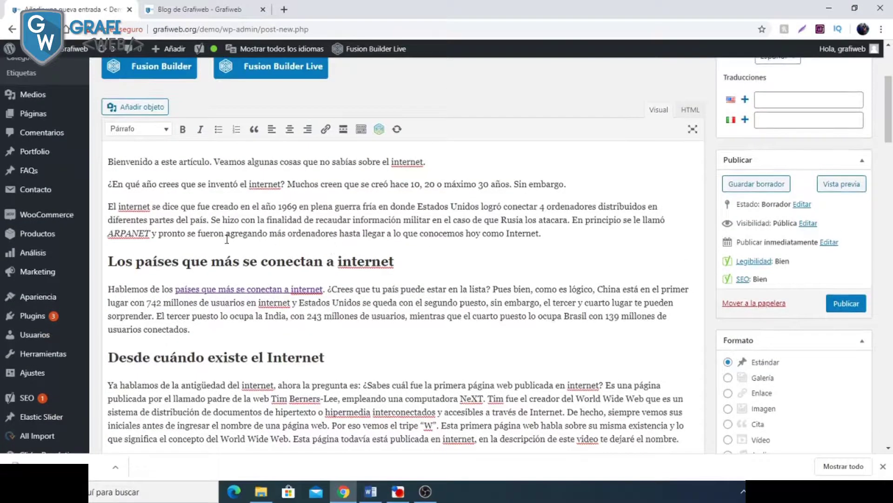
left_click(107, 255)
left_click(557, 232)
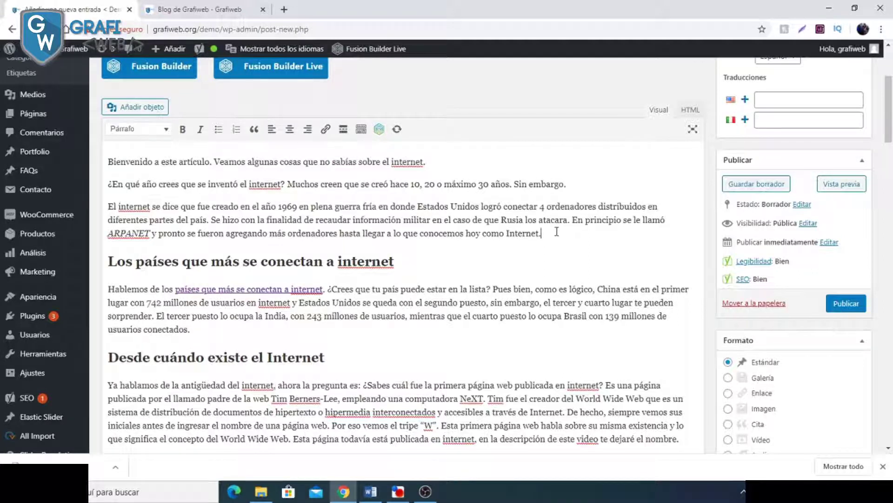
Step: Upload the cosas-que-no-sabias-sobre-internet image from Fotos Optimizadas to the post's media library
scroll(556, 232, "down", 1)
left_click(126, 85)
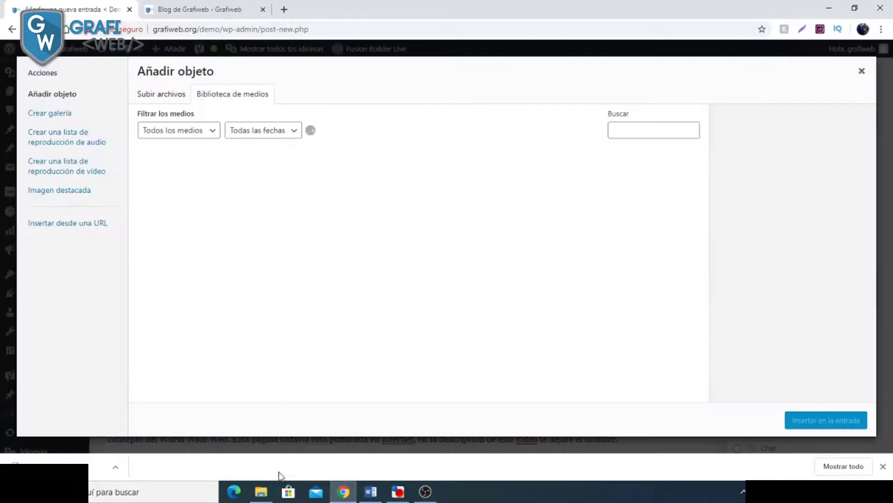
left_click(261, 491)
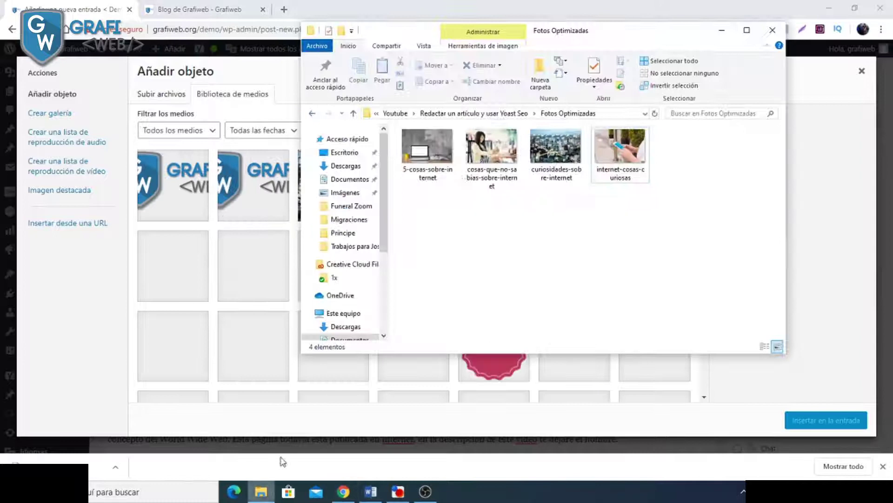
left_click(175, 96)
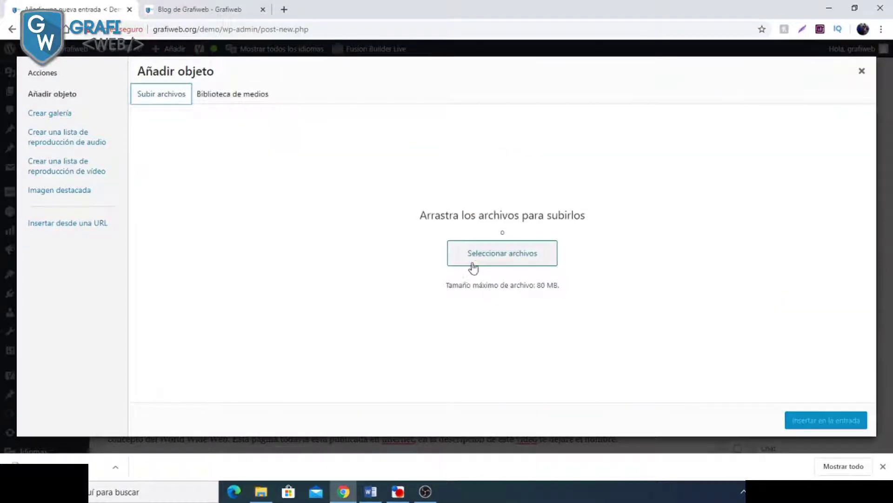
left_click(256, 496)
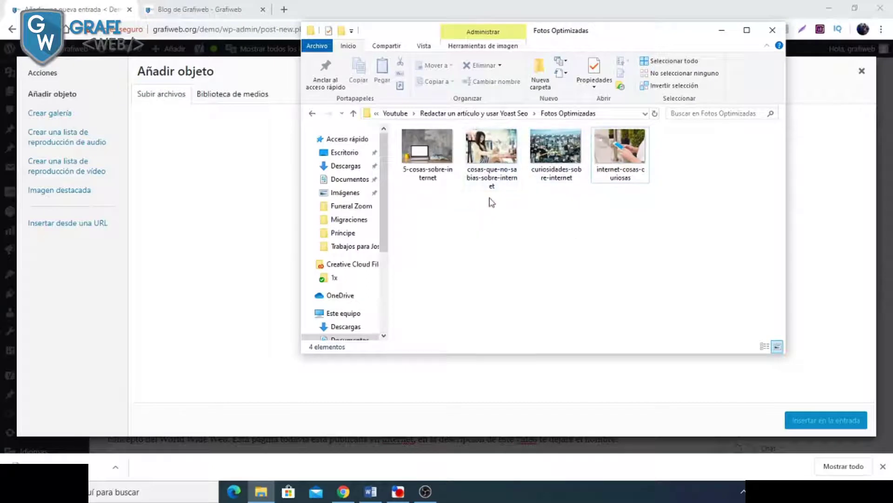
left_click_drag(495, 155, 223, 192)
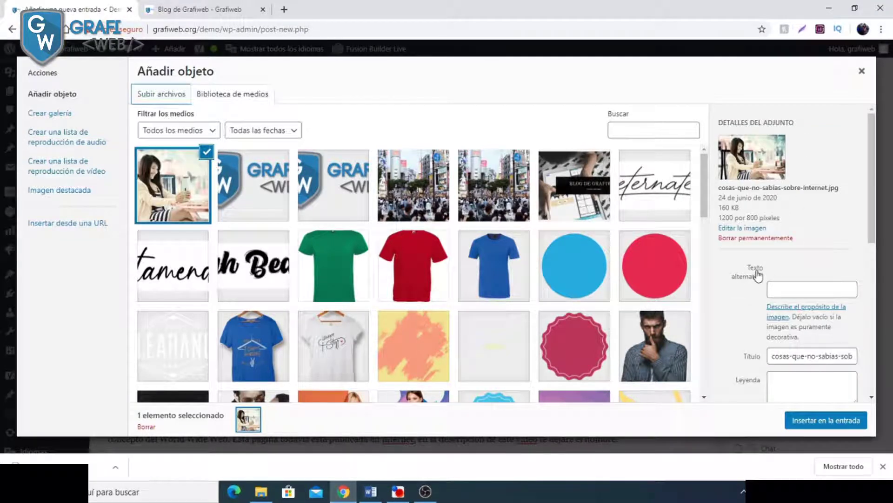
Step: Give the uploaded image the alternative text "Cosas que no sabías sobre internet" and insert it into the post
left_click(787, 285)
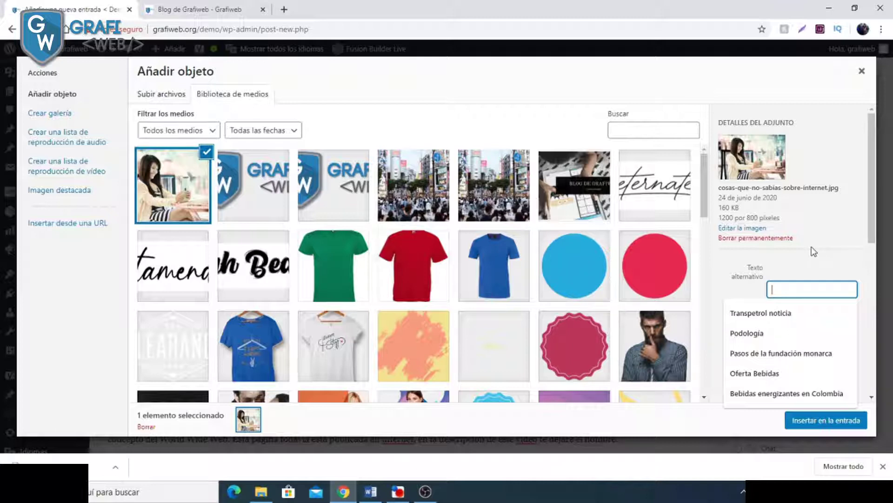
type("Cosa")
type("s ")
type("que no ")
type("sabías sobre internet")
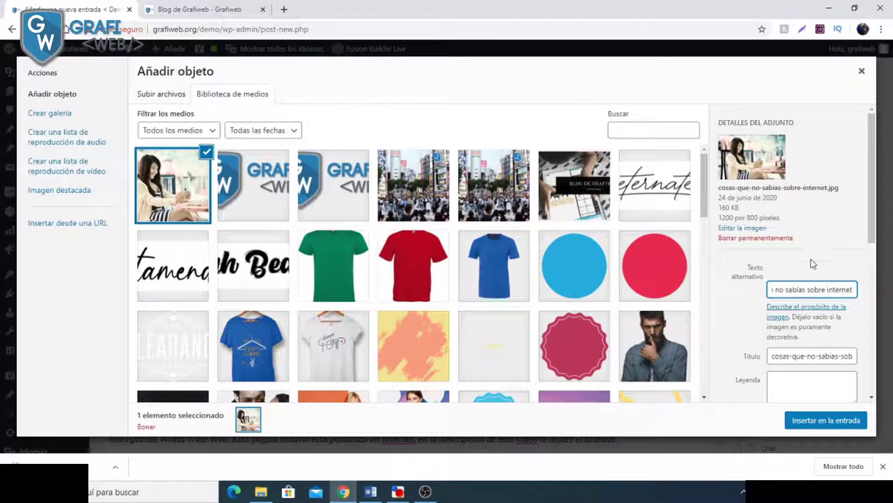
left_click(823, 422)
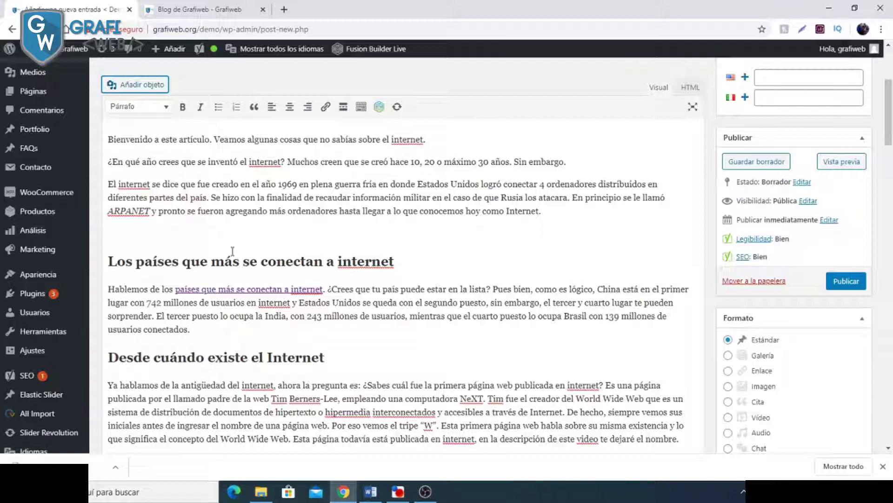
Step: Shrink the inserted image proportionally to about half the width of the text area
scroll(605, 270, "down", 4)
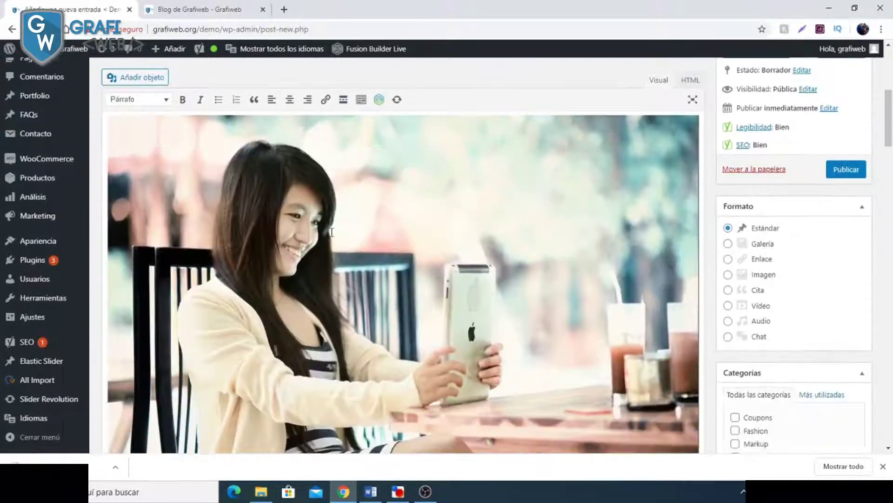
left_click(605, 271)
scroll(605, 270, "down", 1)
left_click_drag(699, 398, 426, 329)
scroll(447, 279, "up", 3)
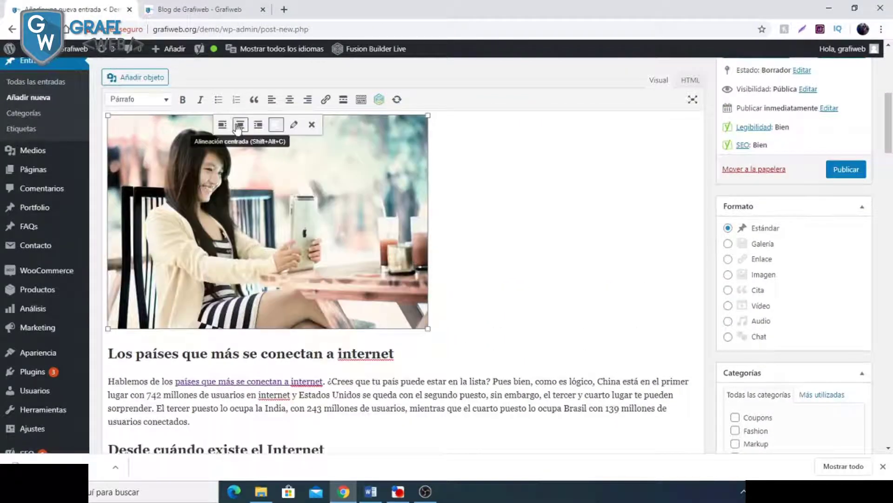
Step: Center the inserted image and the heading "Los países que más se conectan a internet" below it
left_click(241, 124)
left_click(356, 124)
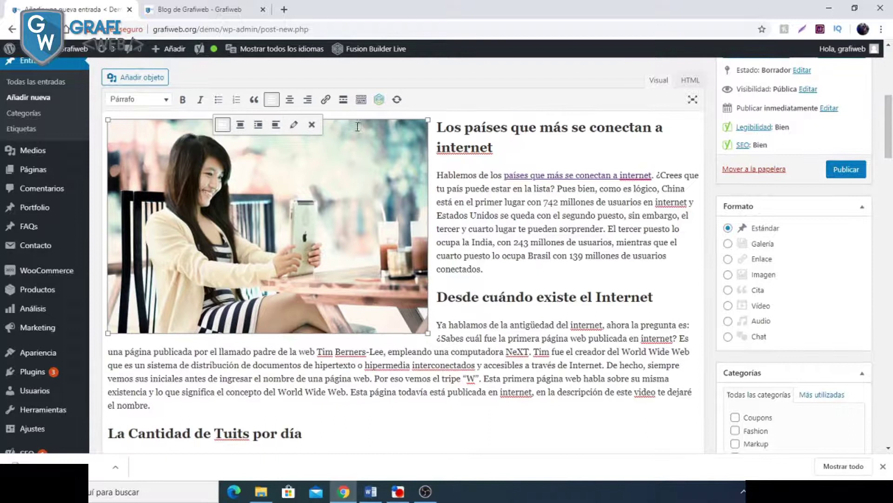
scroll(378, 177, "up", 1)
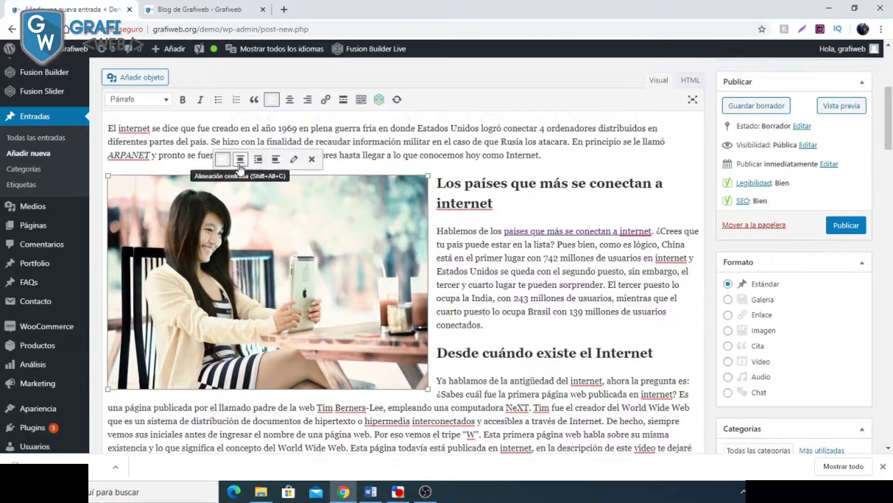
left_click(240, 163)
scroll(378, 224, "down", 2)
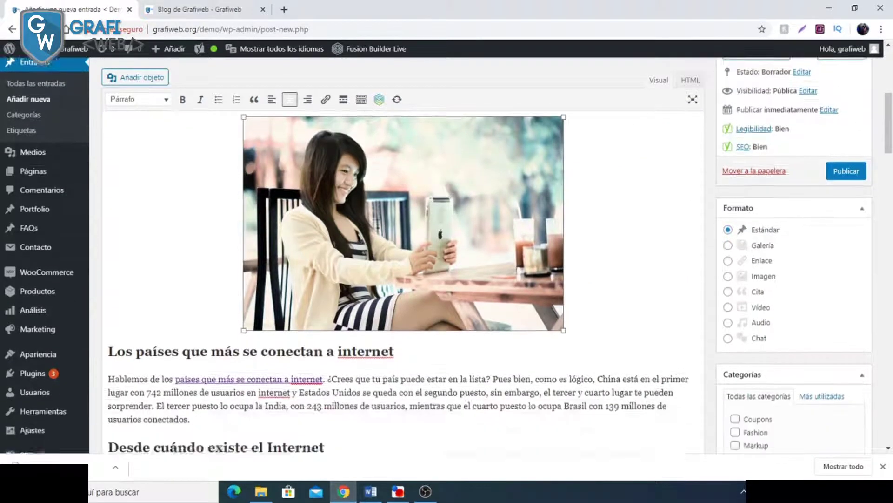
left_click(199, 293)
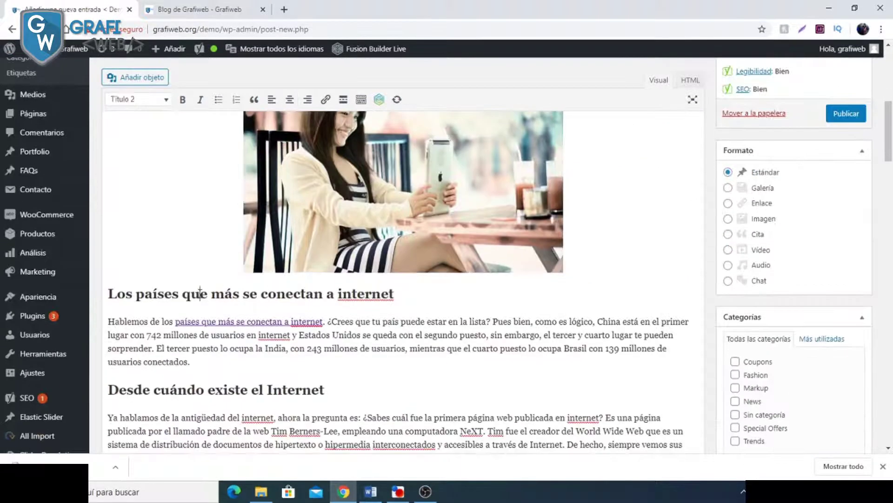
left_click(290, 101)
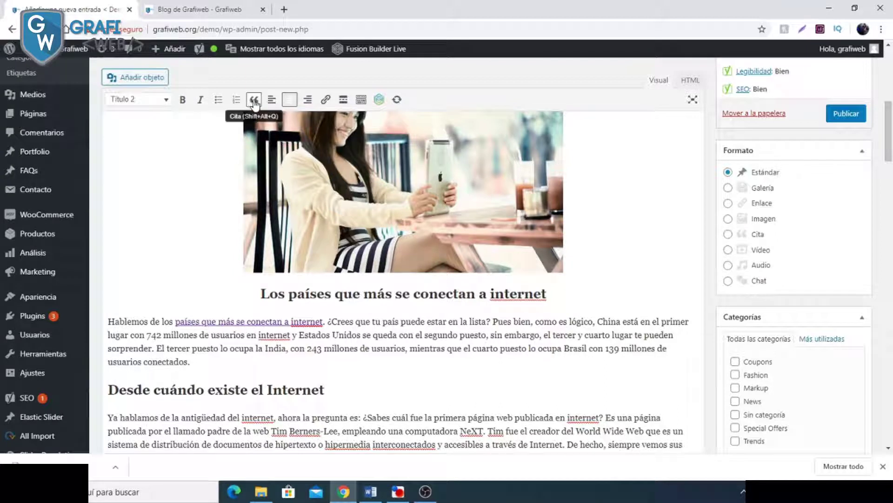
Step: Review the article's layout from the introduction and inserted image through the section on Youtube videos
scroll(242, 200, "down", 4)
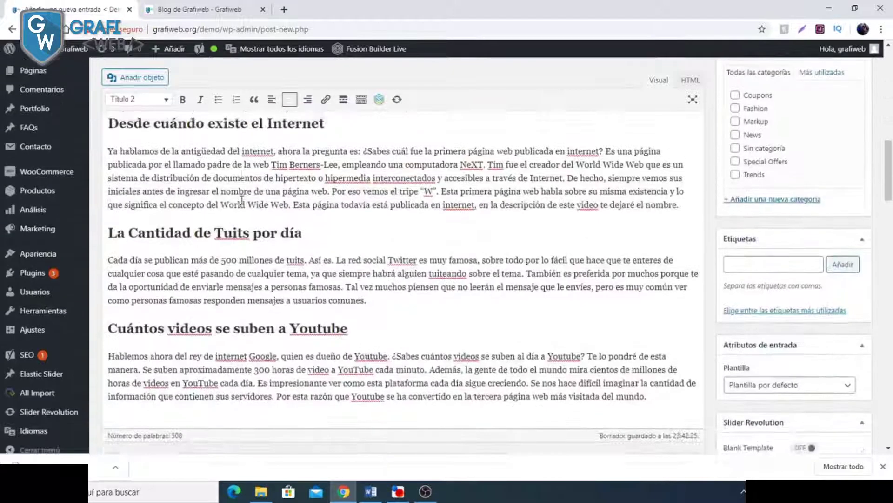
scroll(242, 200, "up", 4)
left_click(203, 275)
scroll(247, 146, "up", 2)
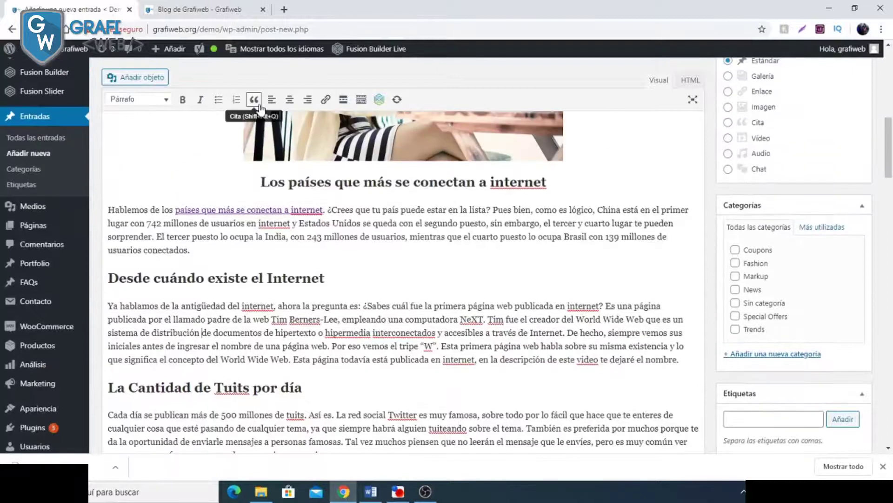
scroll(235, 201, "up", 6)
scroll(362, 216, "down", 1)
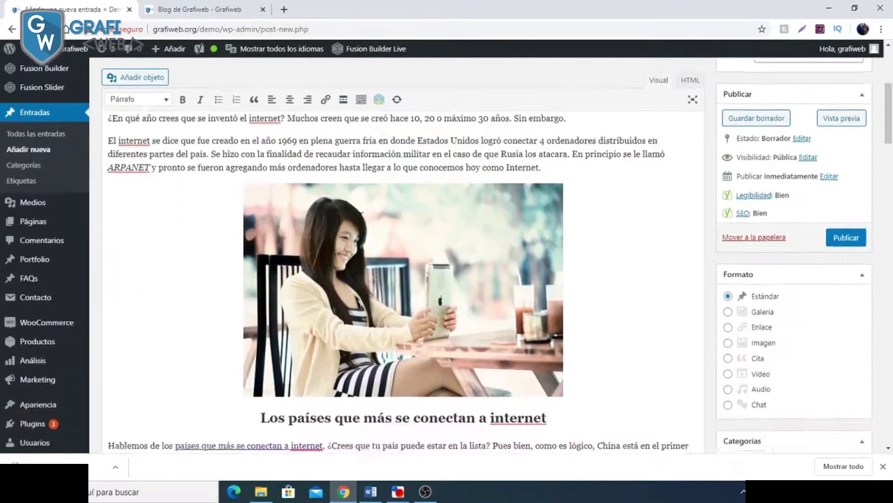
scroll(327, 235, "down", 7)
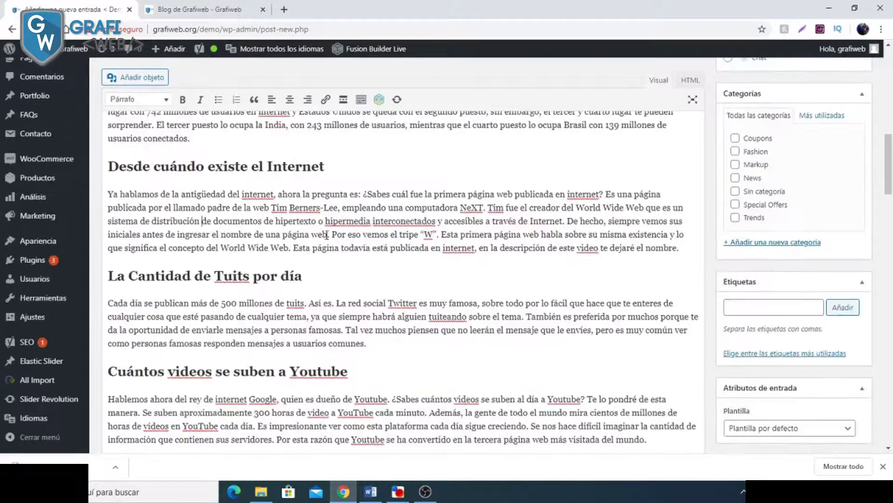
left_click(338, 172)
scroll(319, 233, "down", 1)
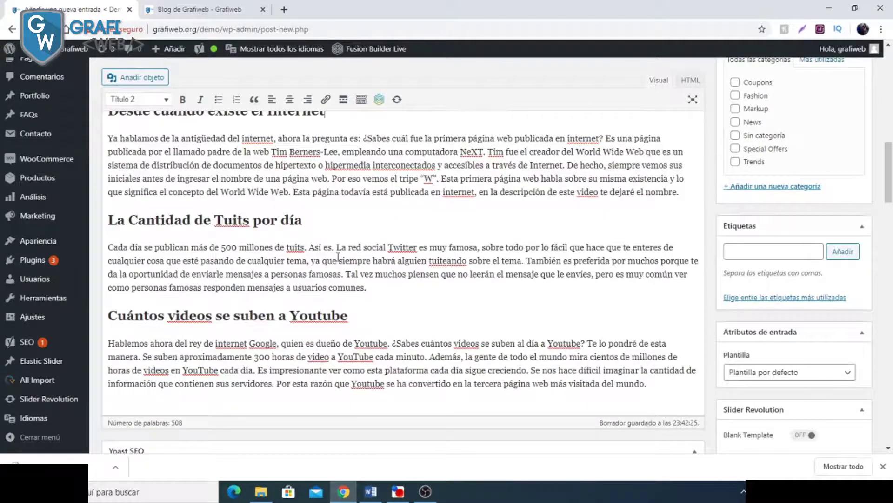
scroll(338, 257, "up", 3)
scroll(338, 257, "up", 3)
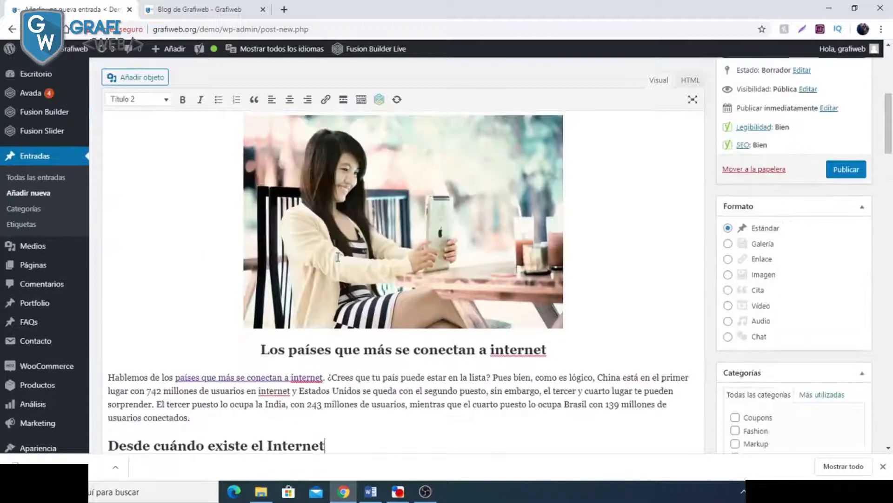
Step: Add an empty line below the heading "La Cantidad de Tuits por día" and upload the internet-cosas-curiosas image to the media library
scroll(338, 257, "down", 5)
left_click(317, 268)
key("Return")
left_click(261, 491)
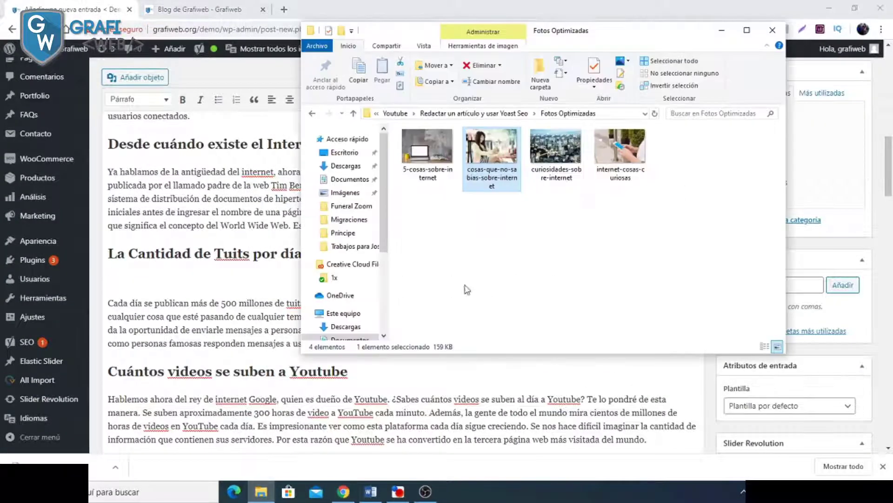
left_click(609, 149)
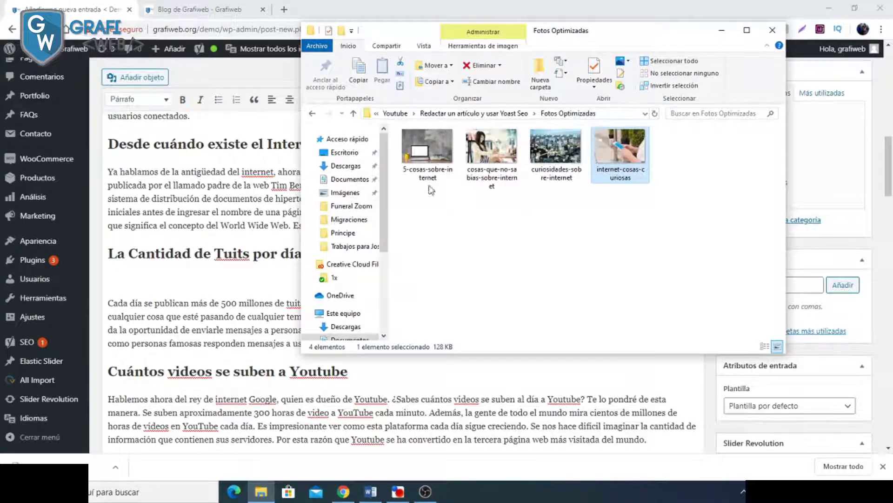
left_click(134, 279)
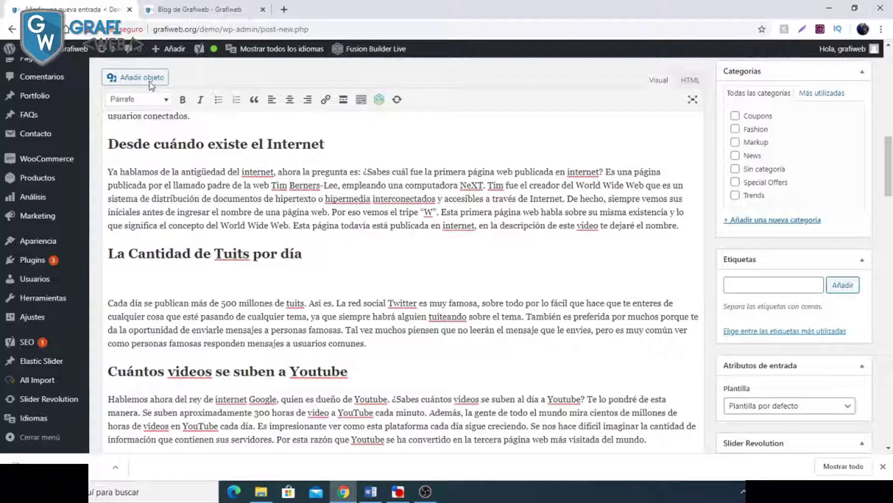
left_click(149, 85)
left_click(261, 491)
left_click_drag(621, 152, 219, 260)
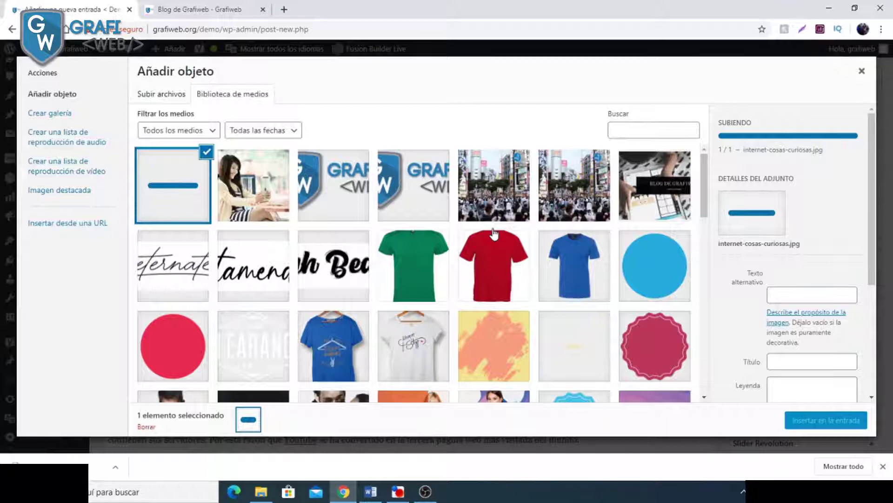
Step: Give the uploaded phone image the alternative text "Cosas curiosas sobre Internet" and insert it into the post
left_click(788, 284)
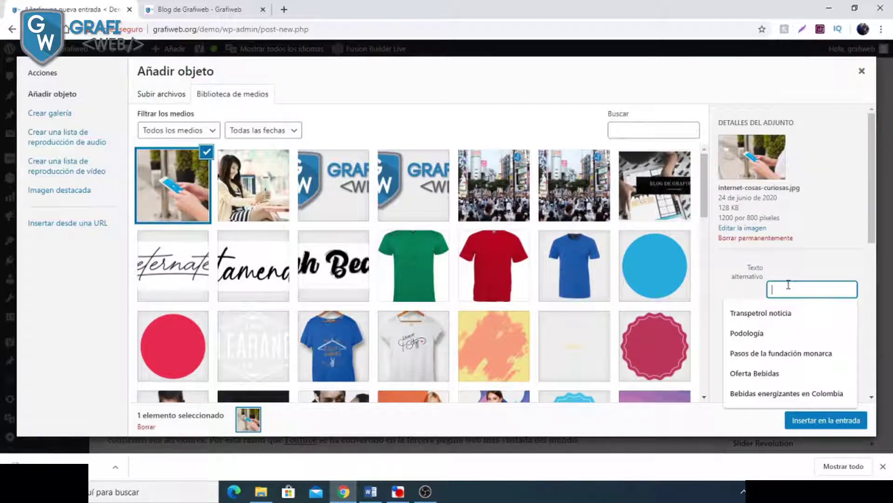
type("C")
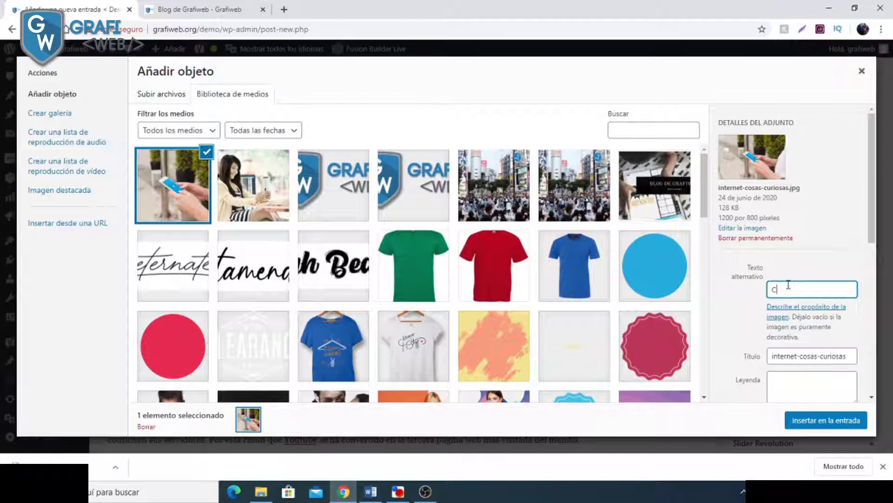
type("osas")
type(" curiosas sobre Interne")
type("te")
key("BackSpace")
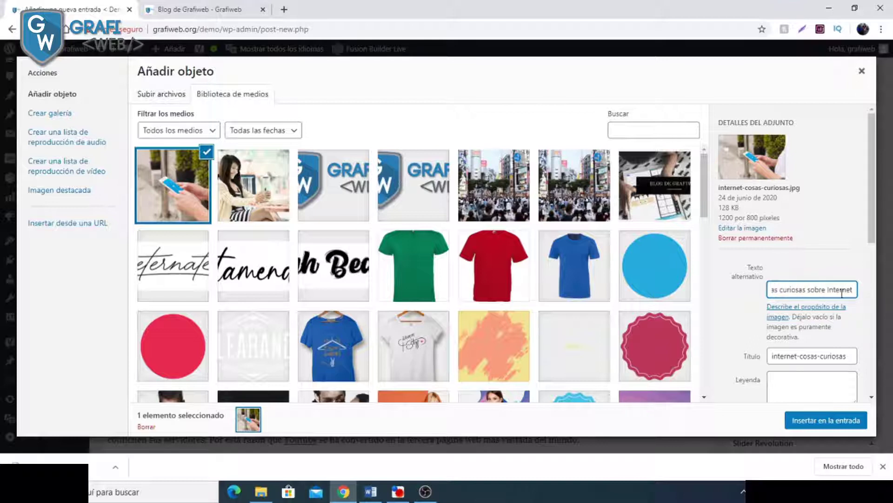
left_click_drag(842, 292, 746, 292)
left_click(782, 292)
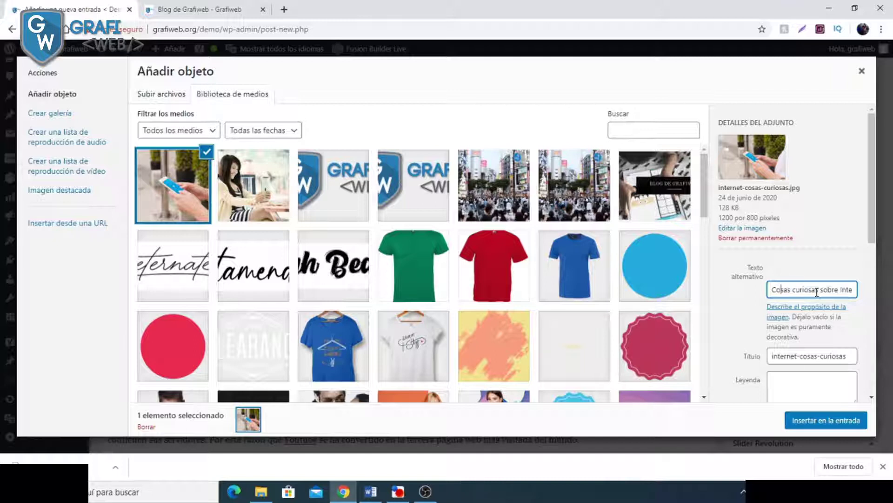
left_click_drag(775, 292, 854, 292)
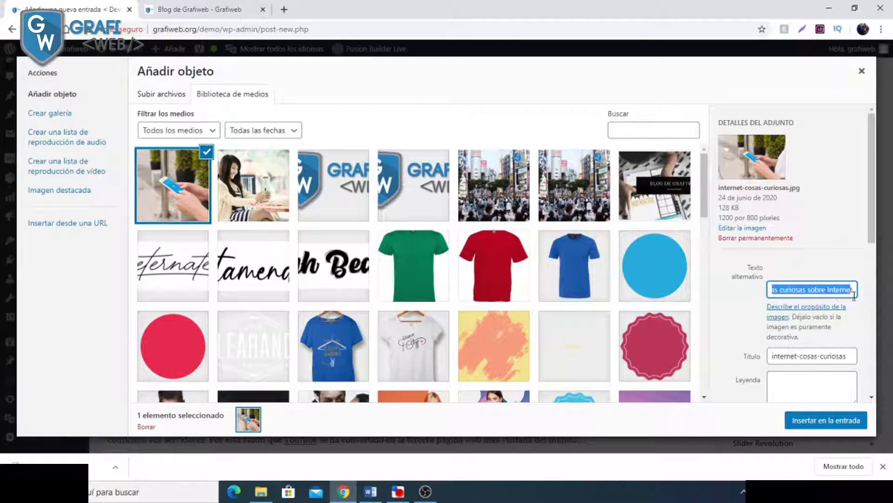
left_click(824, 285)
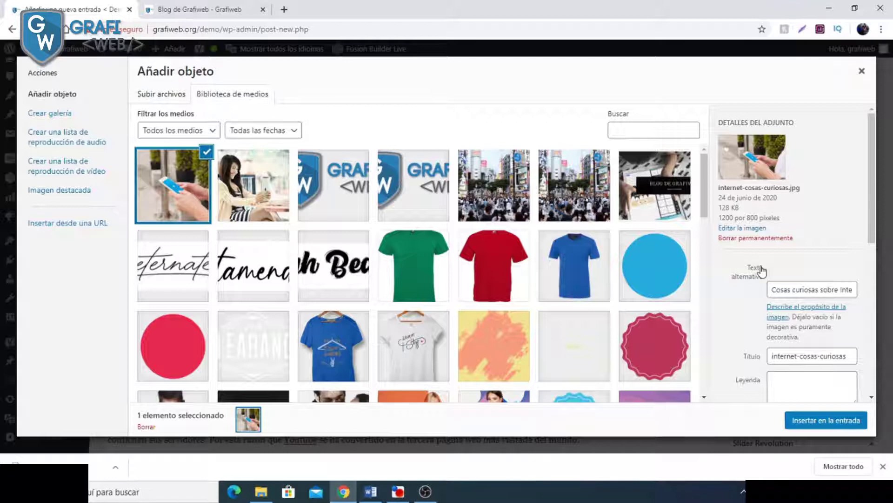
left_click(810, 422)
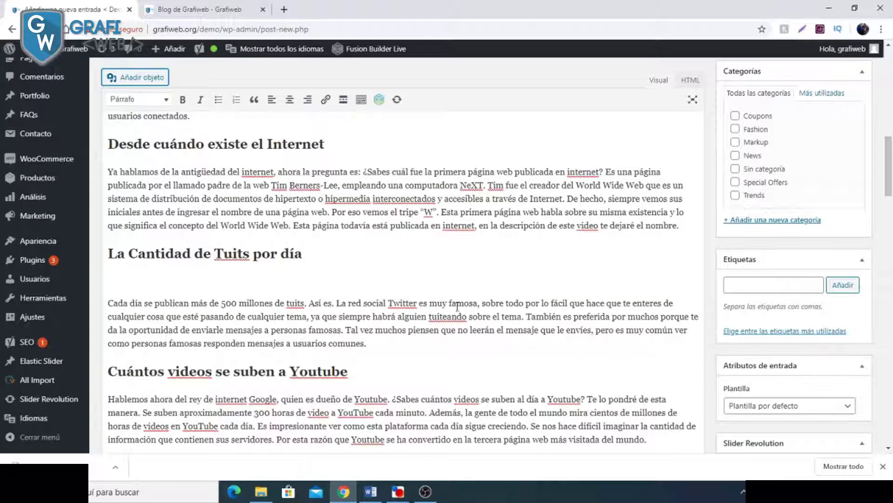
Step: Shrink the phone image proportionally to about half the text area's width and center it under the Tuits heading
scroll(450, 313, "down", 5)
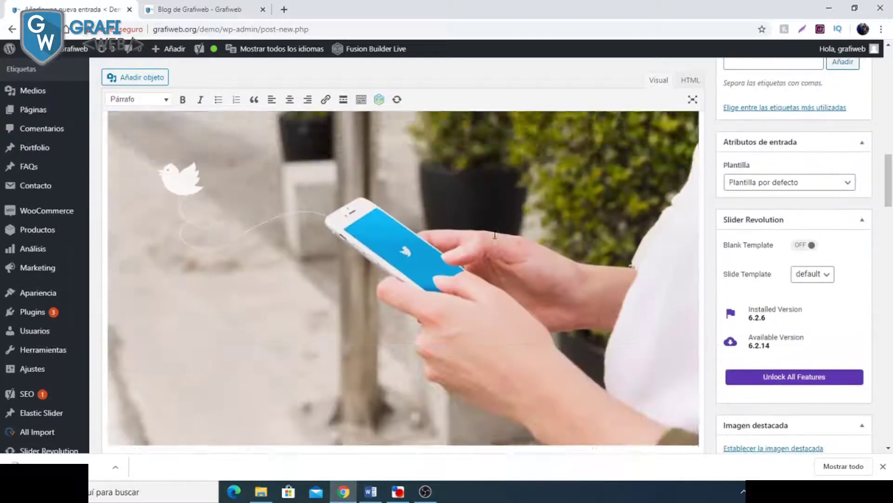
left_click(495, 235)
left_click_drag(700, 445, 415, 219)
scroll(398, 238, "up", 5)
scroll(398, 238, "down", 3)
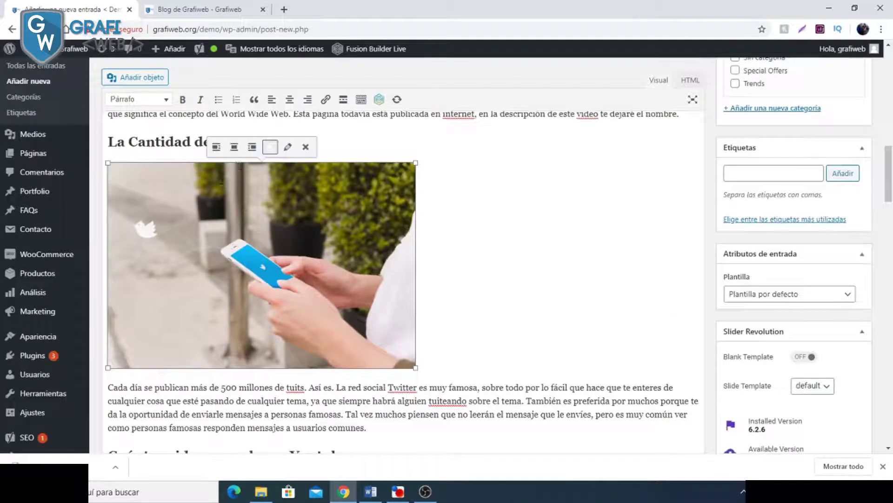
left_click(235, 146)
left_click(583, 255)
scroll(577, 297, "down", 3)
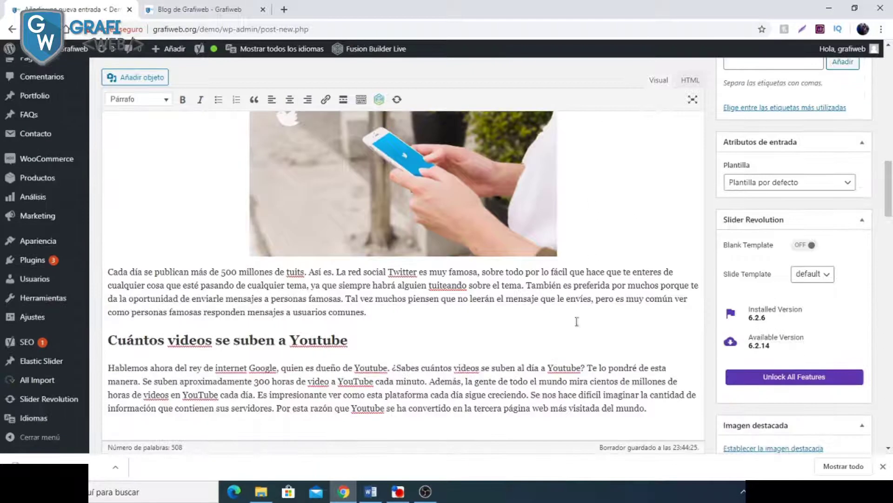
Step: Review the article and examine the Yoast SEO analysis for remaining problems and the key phrase's placement in the title
left_click(433, 341)
scroll(433, 342, "up", 5)
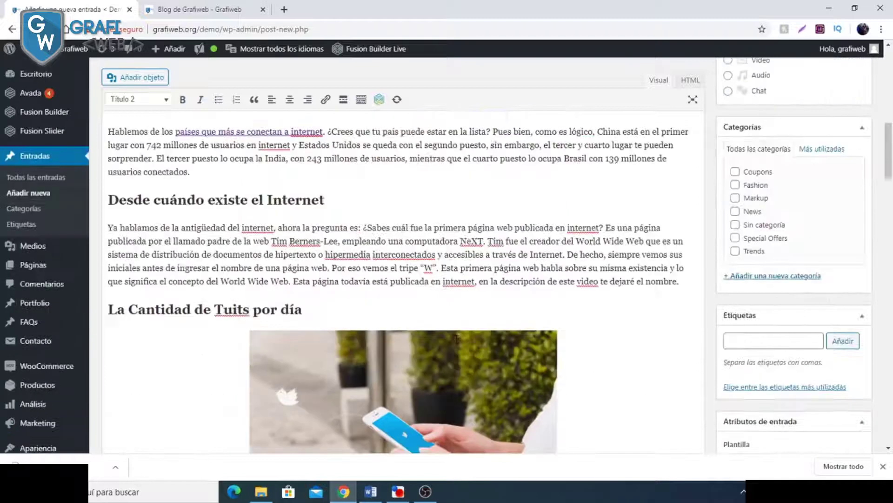
scroll(457, 339, "up", 3)
scroll(460, 336, "down", 15)
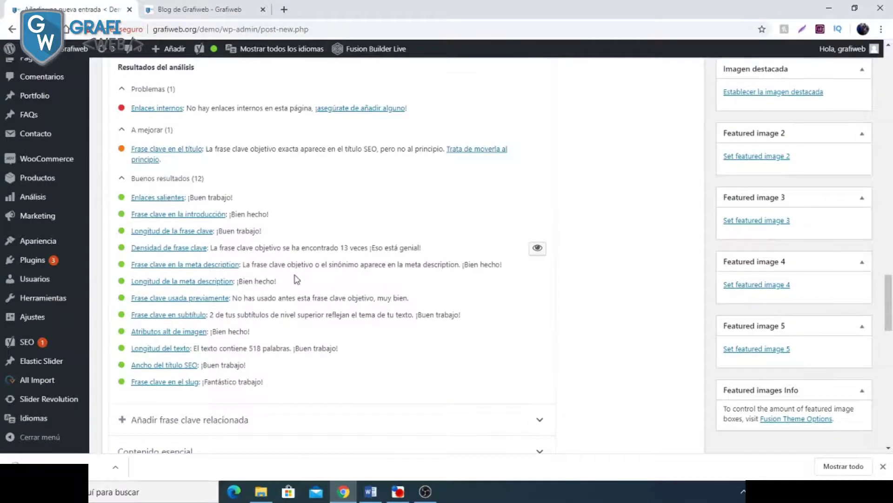
scroll(297, 279, "up", 3)
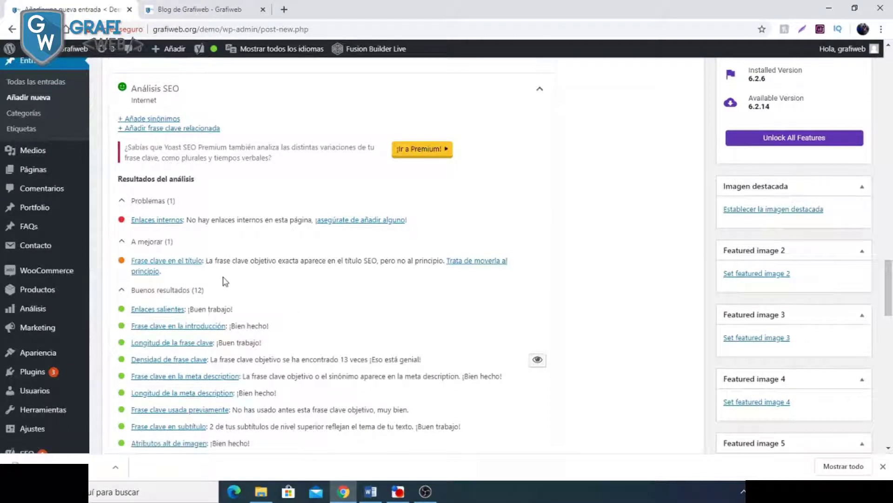
left_click_drag(208, 261, 318, 259)
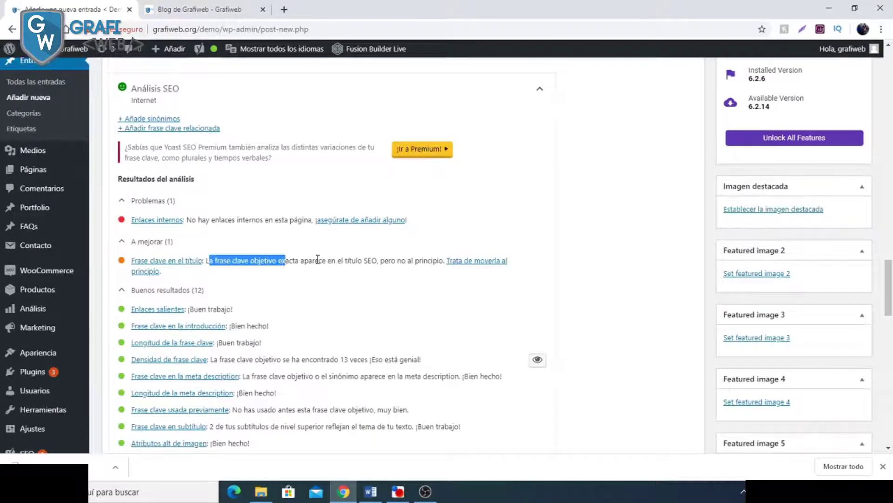
left_click(318, 259)
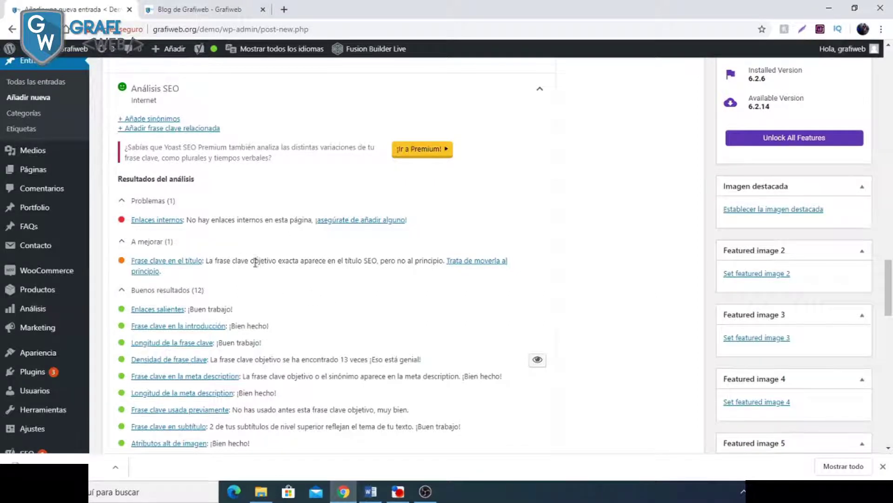
Step: Reword the post title to "Internet 5 cosas que no sabías sobre él" so the key phrase comes first
scroll(281, 270, "up", 20)
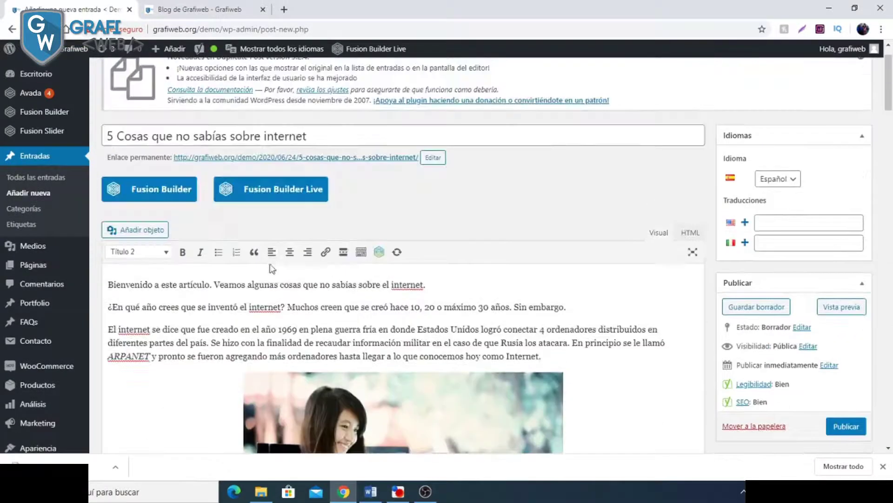
left_click_drag(321, 136, 266, 135)
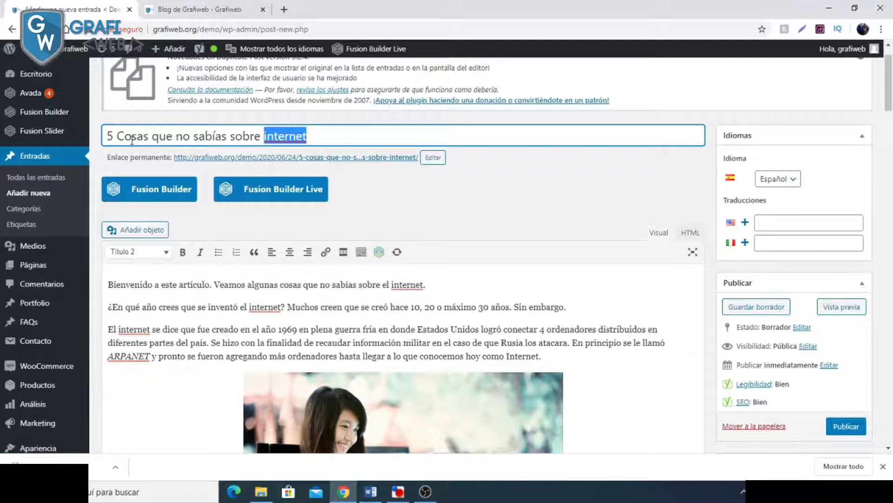
key("BackSpace")
type("Ine")
key("BackSpace")
type("ternet")
key("Right")
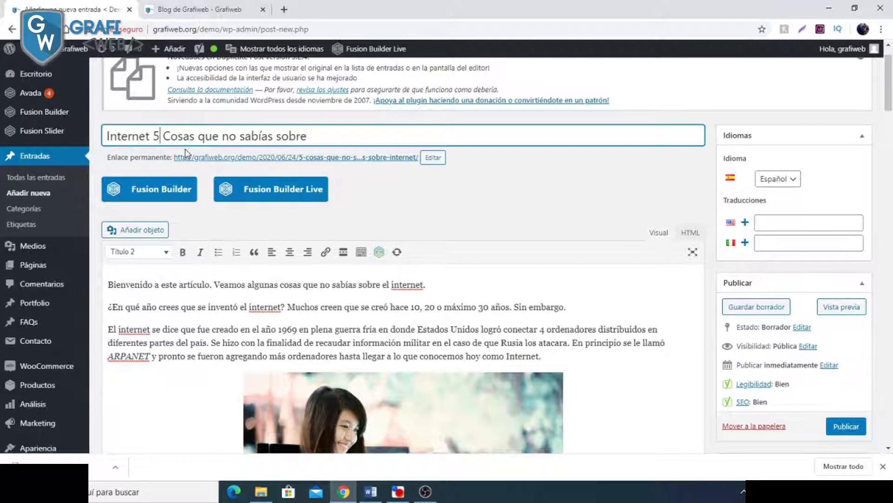
key("Right")
key("Right")
key("Right")
key("Right")
key("Right")
key("Right")
key("Right")
key("Right")
key("Right")
key("Right")
key("Right")
key("Right")
key("Right")
key("Right")
key("Right")
key("Right")
key("Right")
key("Right")
type("é")
left_click_drag(171, 138, 163, 136)
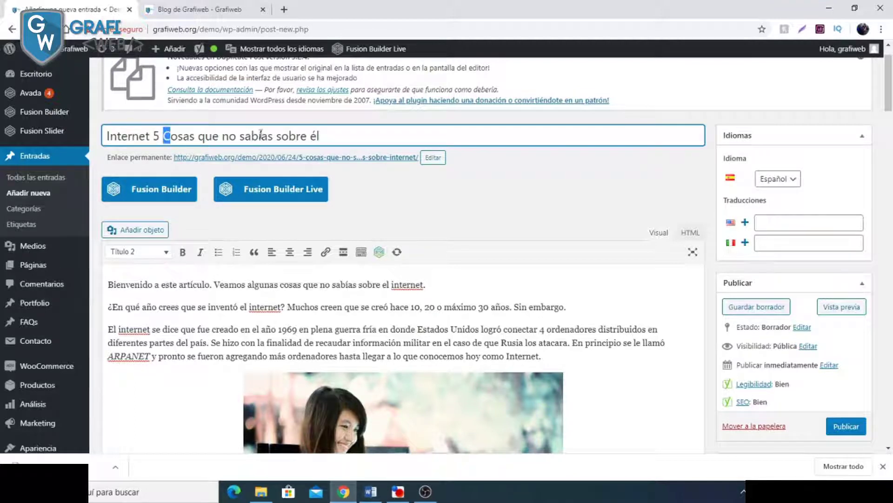
type("c")
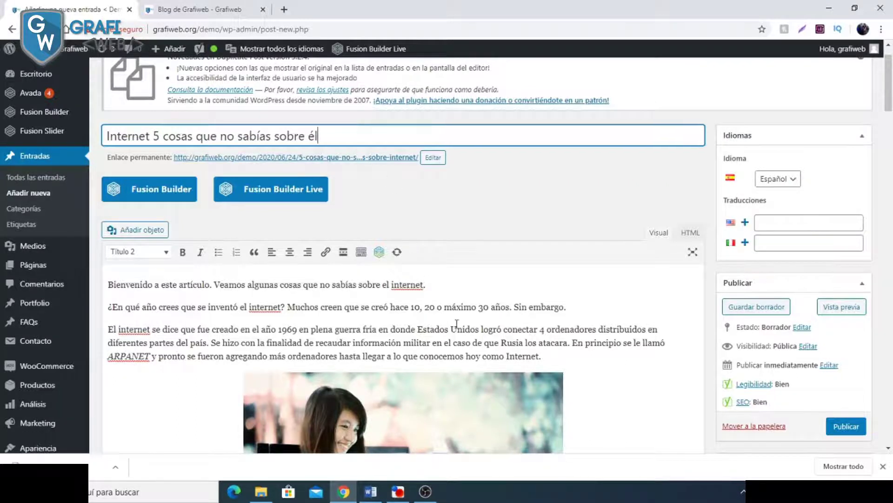
Step: Check the Yoast SEO analysis for the new title, including the internal links entry
scroll(456, 323, "down", 20)
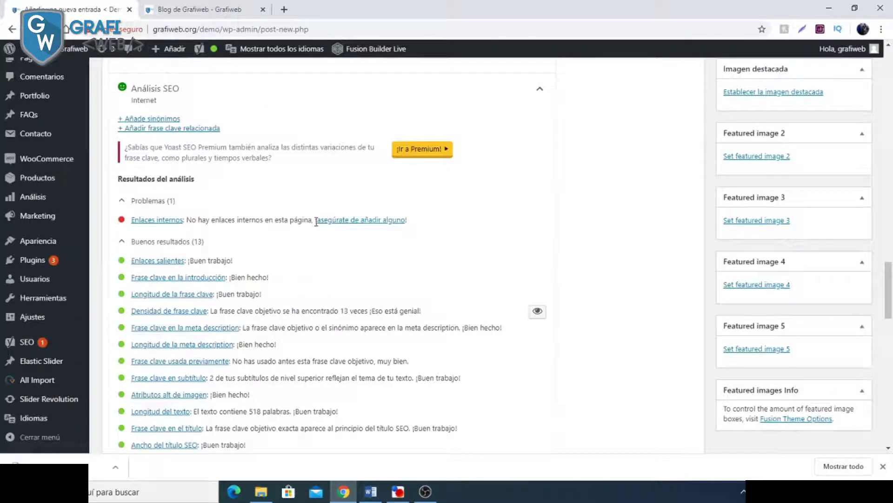
left_click_drag(199, 219, 275, 218)
left_click(491, 239)
left_click(484, 243)
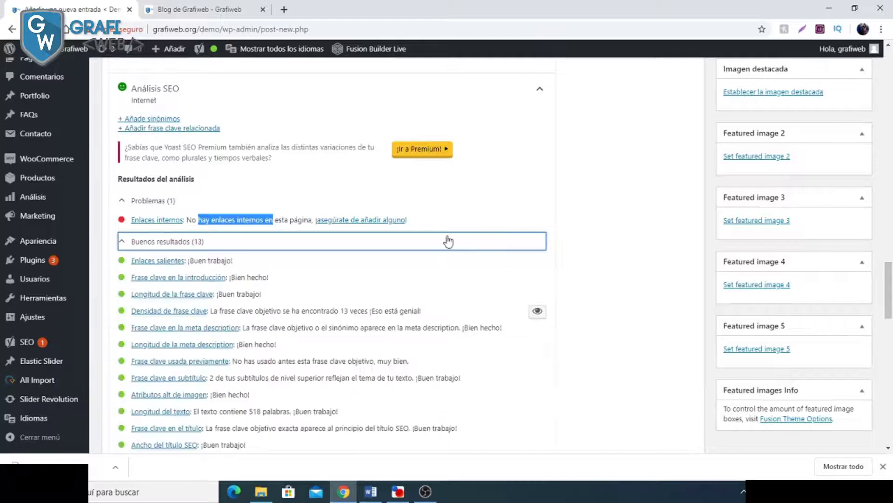
scroll(576, 245, "up", 5)
scroll(634, 253, "down", 5)
scroll(750, 235, "up", 2)
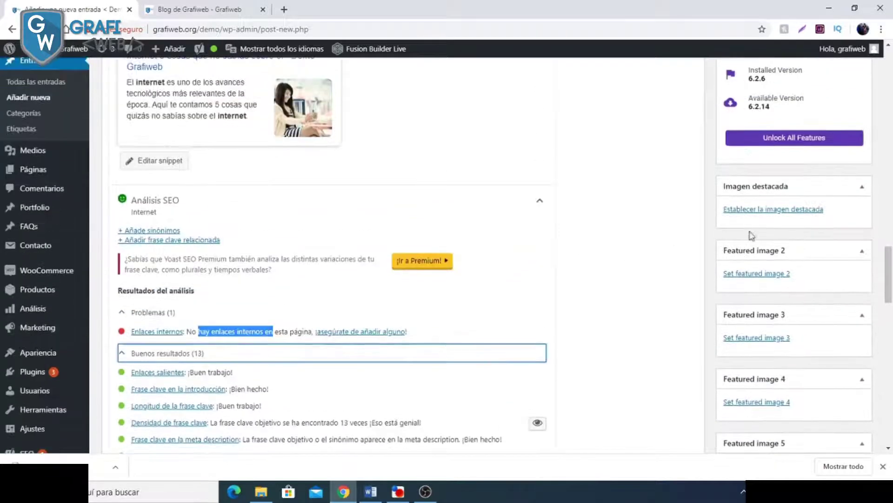
Step: Start setting the post's featured image and upload the 5-cosas-sobre-internet image for it
left_click(754, 209)
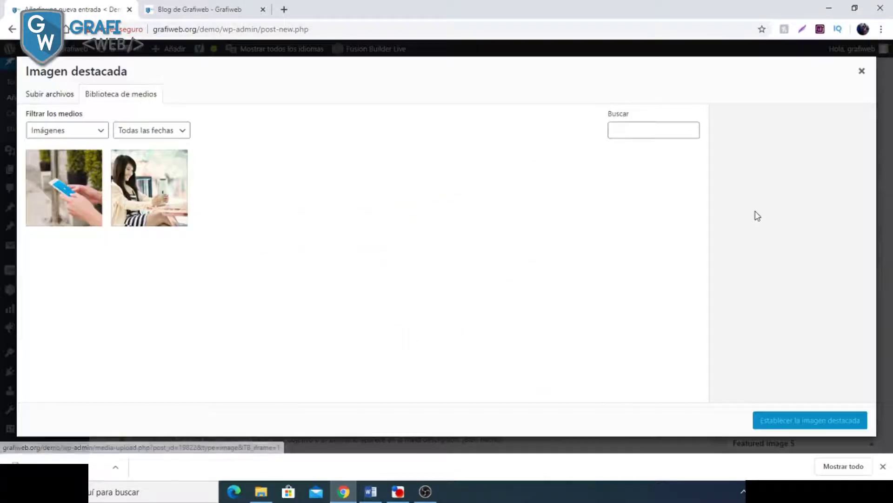
left_click(261, 491)
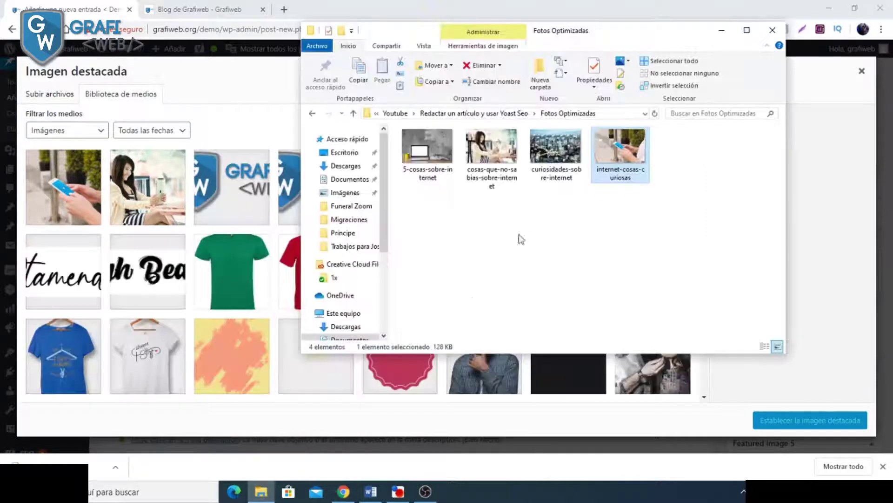
left_click(426, 157)
left_click_drag(441, 169, 214, 200)
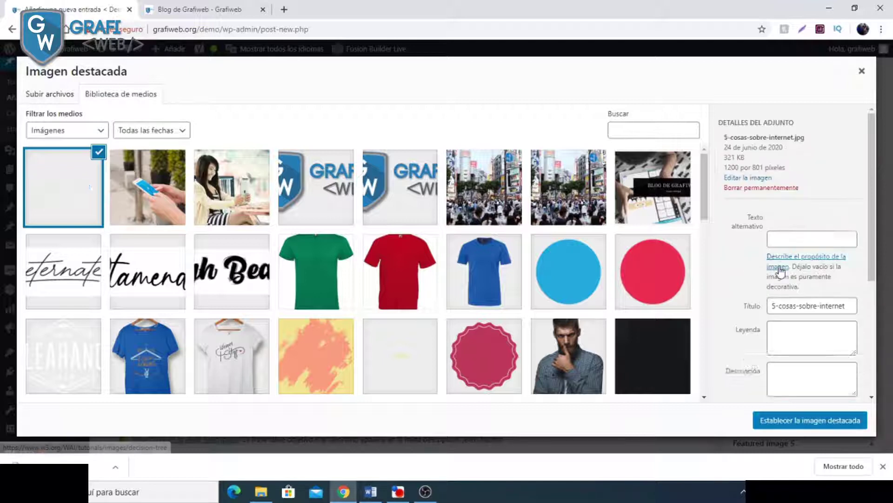
Step: Give the uploaded laptop image the alternative text "Cosas que no sabias" and set it as the featured image
left_click(795, 289)
type("Cosas")
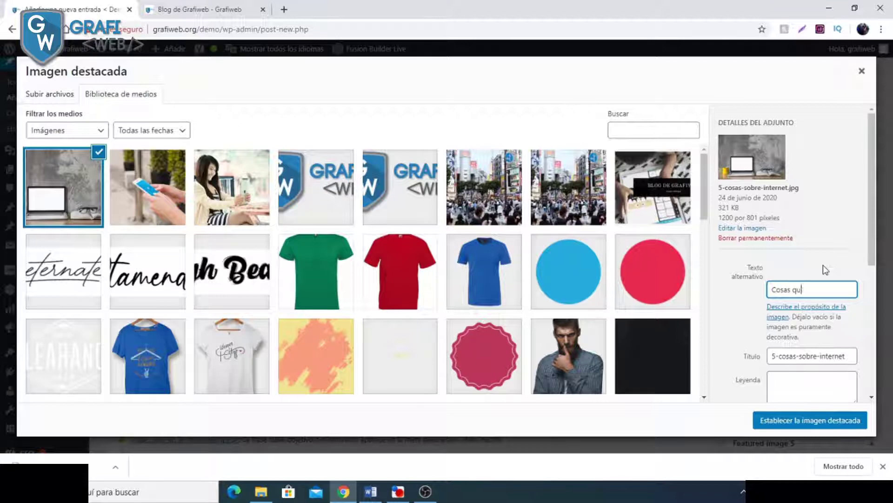
type("que no sabias")
left_click(706, 393)
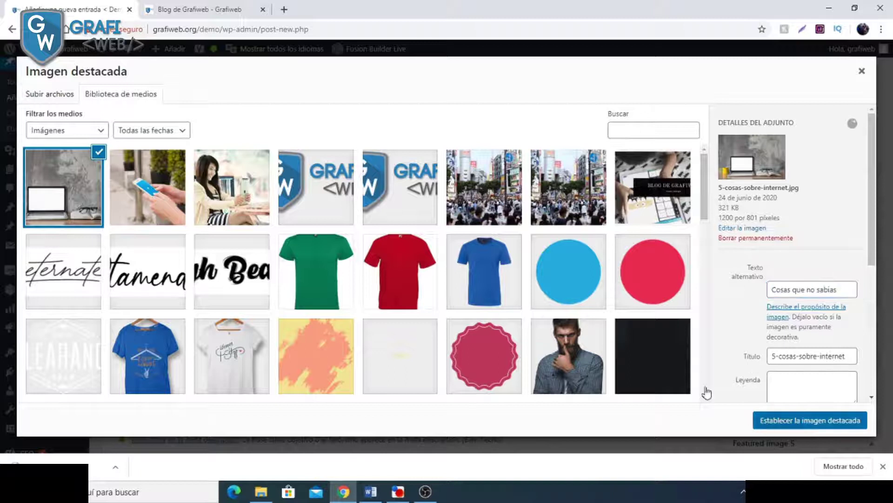
key("Escape")
Step: Examine the Yoast SEO results list again, including the image alt attributes entry, with the featured image in place
scroll(400, 186, "up", 10)
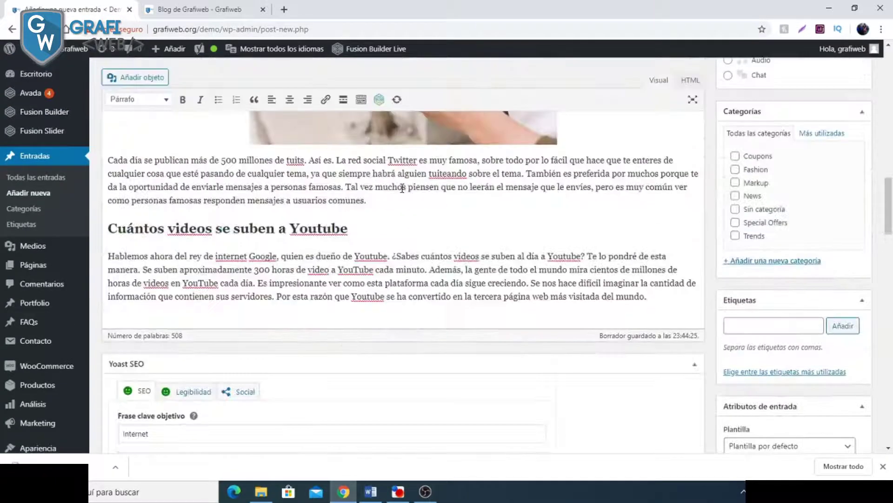
scroll(403, 188, "down", 10)
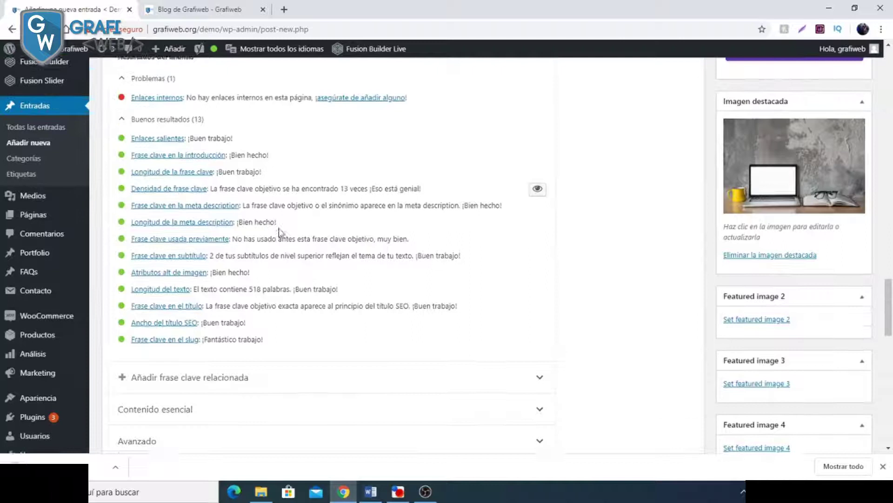
scroll(279, 231, "up", 1)
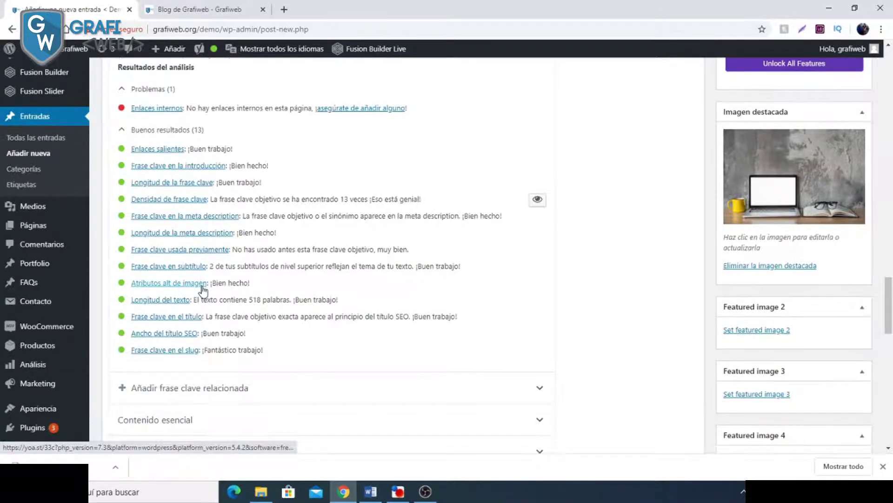
Step: Check the alternative text in the details of the phone image under "La Cantidad de Tuits por día", leaving it as is
scroll(203, 291, "up", 20)
left_click(382, 220)
left_click(427, 146)
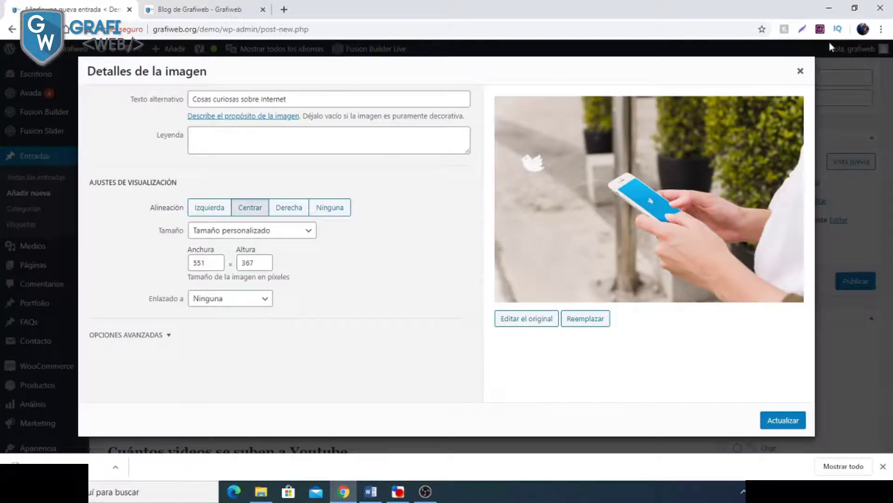
left_click(801, 72)
Step: Check the image alt attributes entry in the Yoast SEO analysis results
scroll(270, 268, "down", 20)
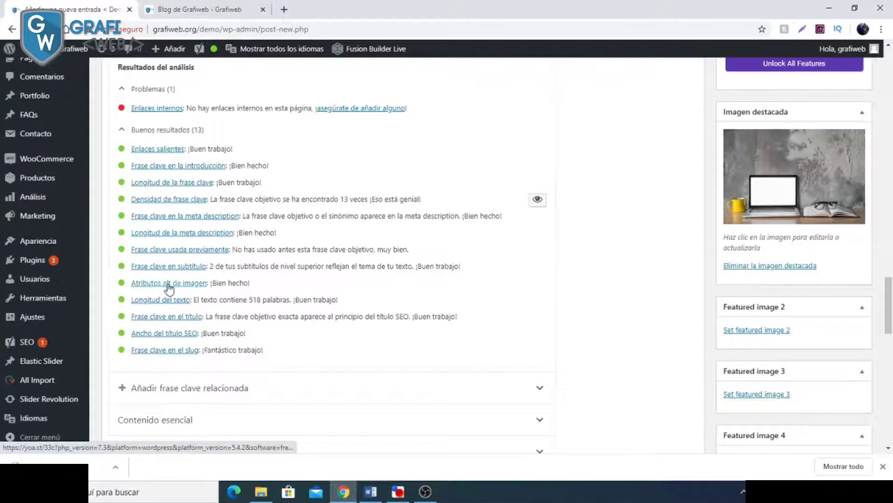
left_click_drag(218, 283, 282, 297)
left_click(297, 281)
scroll(329, 283, "up", 1)
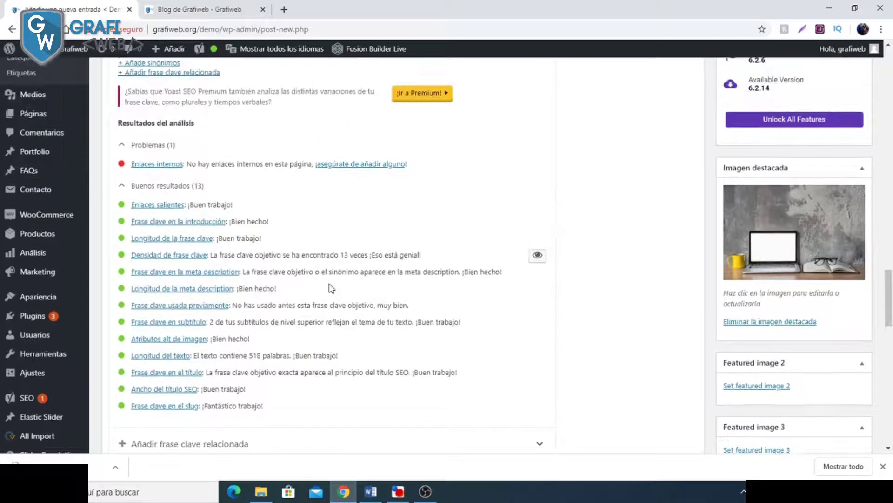
Step: Create a new category named "Curiosidades" for the post
scroll(282, 256, "up", 12)
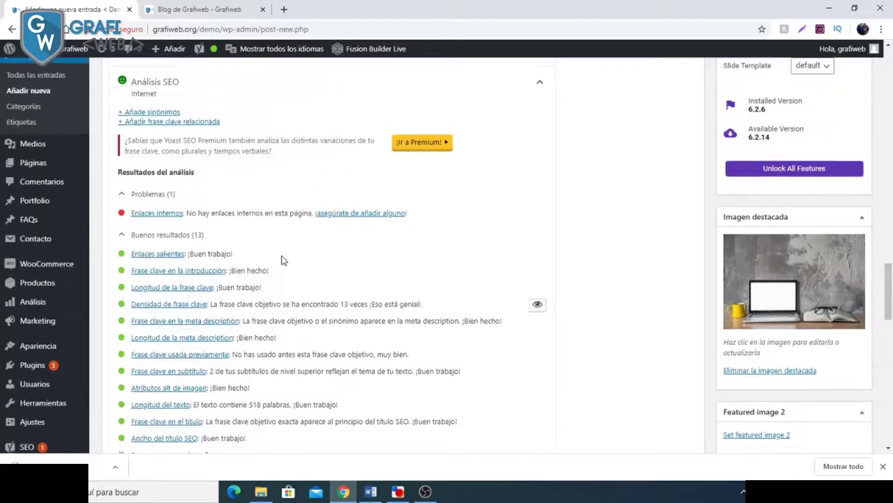
scroll(283, 255, "up", 4)
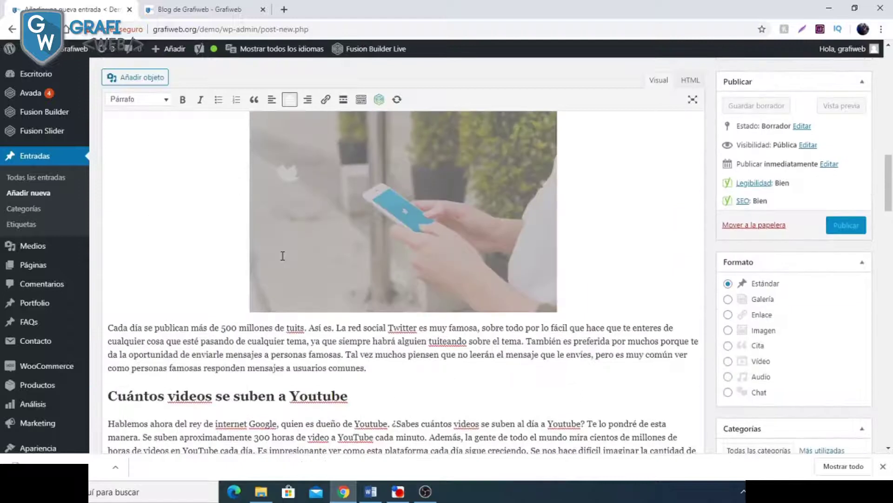
scroll(208, 244, "up", 4)
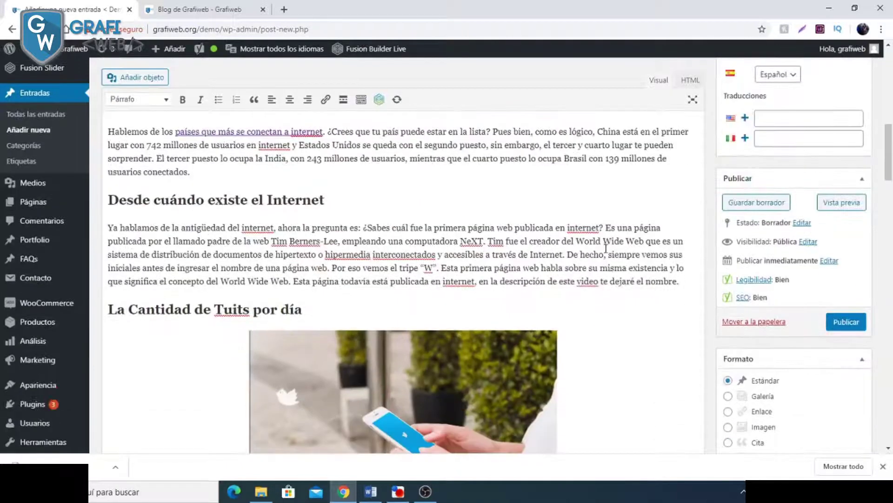
scroll(587, 212, "down", 6)
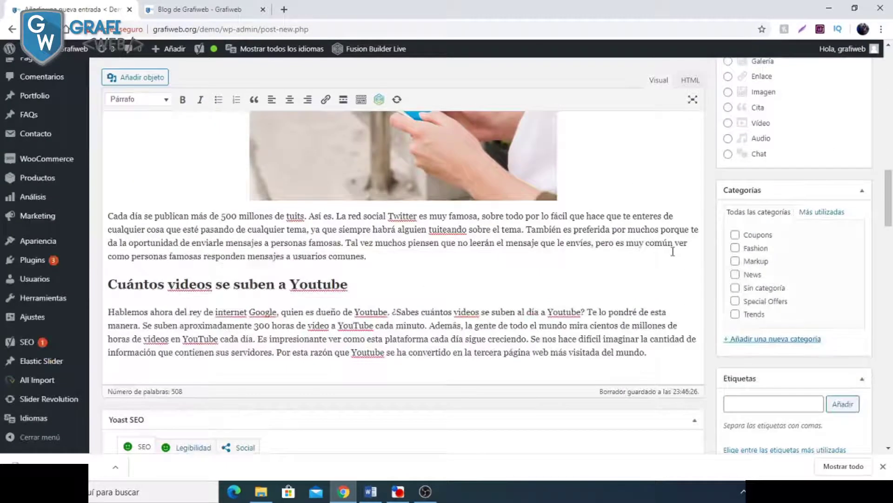
scroll(646, 263, "down", 2)
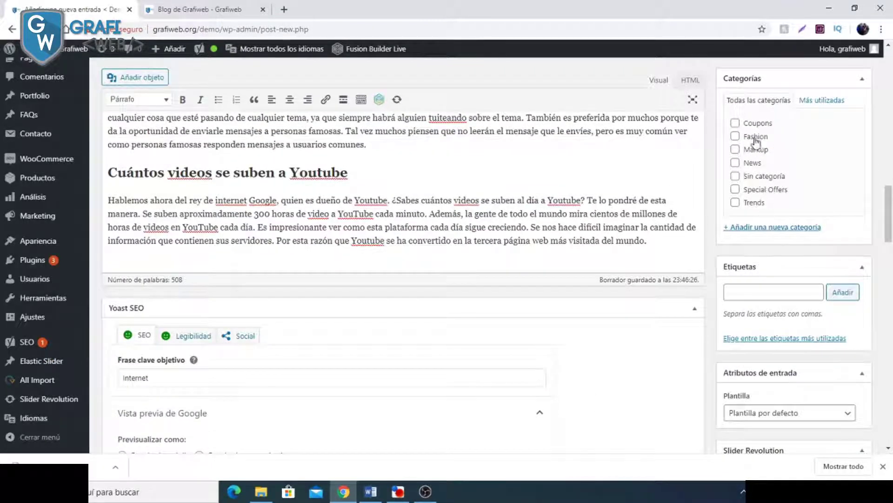
left_click(752, 228)
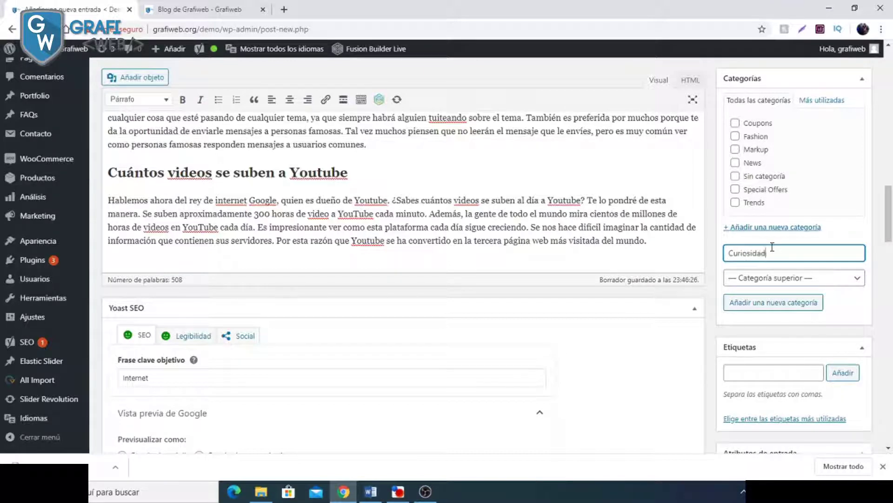
type("Curiosidades")
left_click(775, 301)
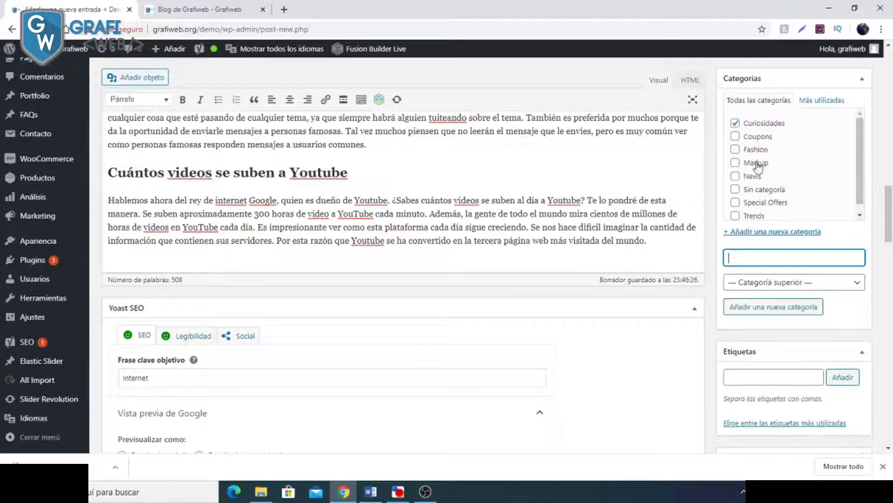
Step: Change the post's status to "Pendiente de revisión" in its publishing settings
scroll(512, 205, "down", 5)
scroll(514, 215, "up", 13)
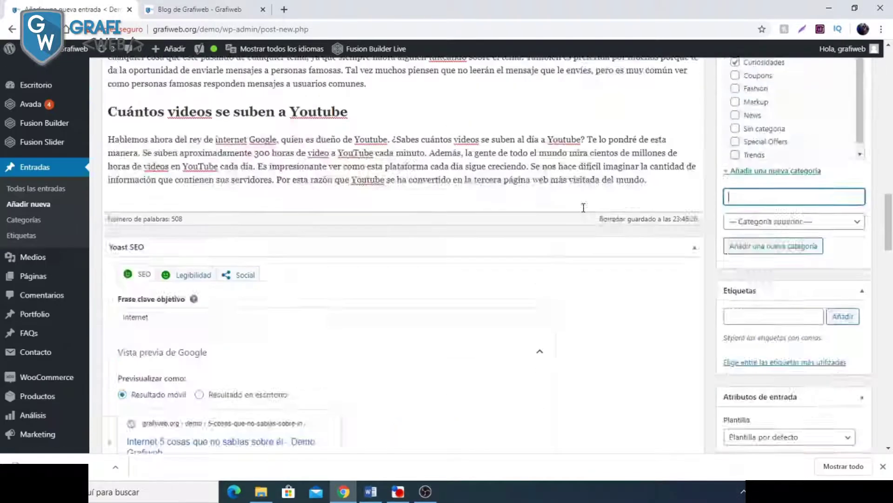
scroll(401, 216, "up", 6)
scroll(464, 207, "down", 5)
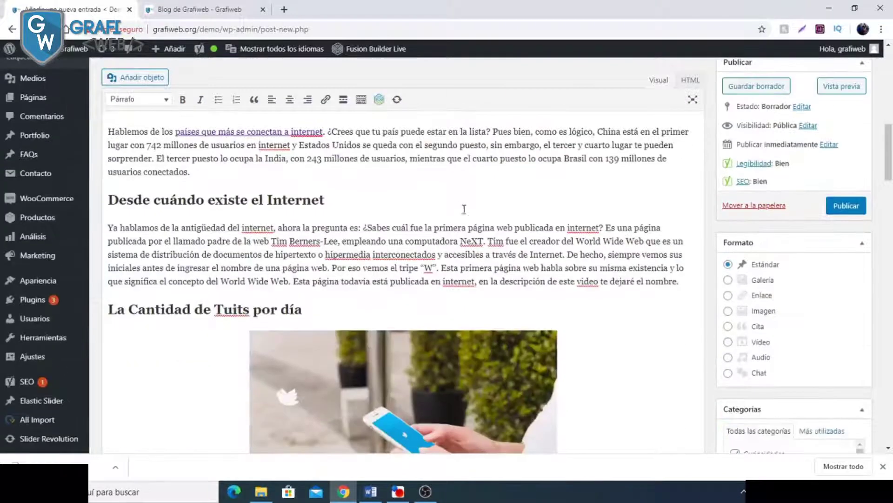
scroll(494, 207, "up", 4)
scroll(639, 214, "up", 3)
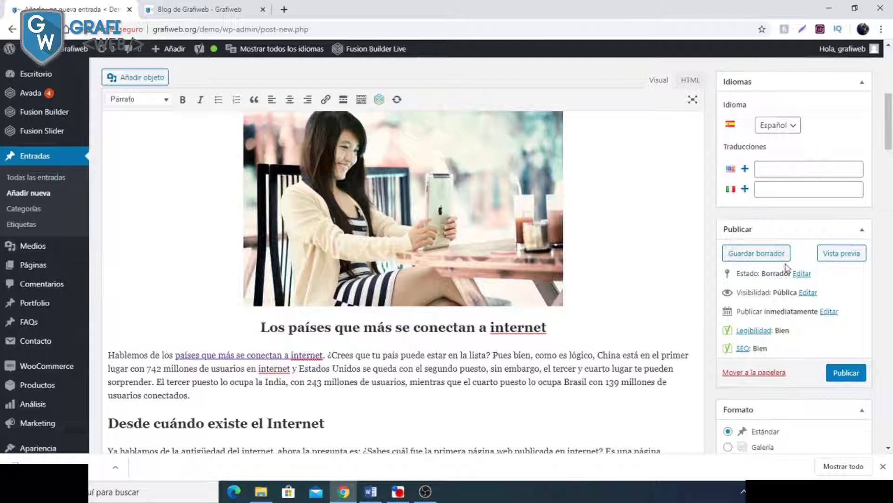
left_click(806, 275)
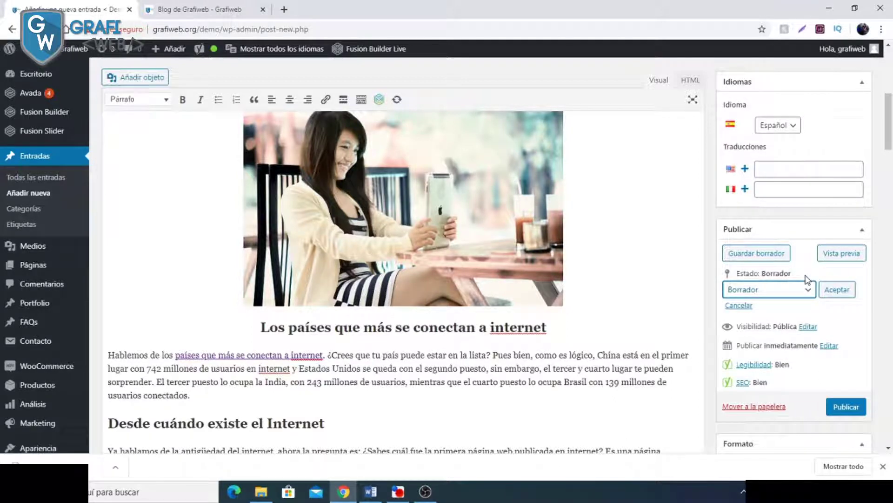
left_click(799, 292)
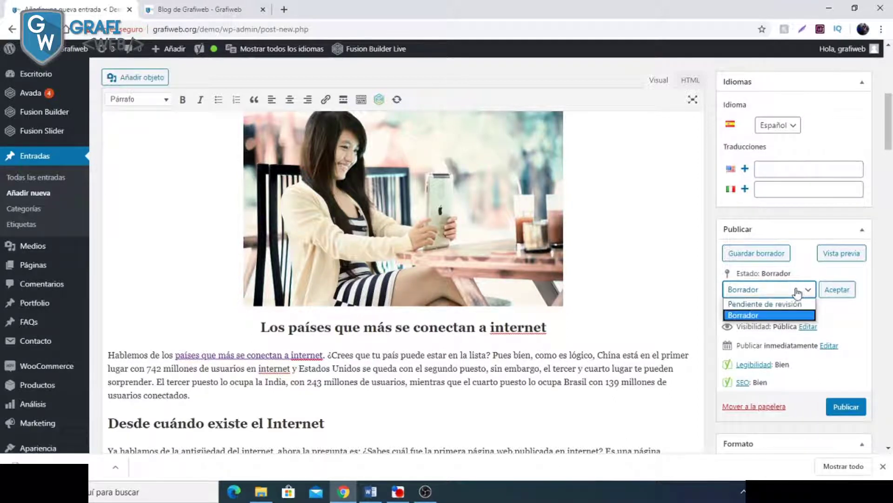
left_click(770, 302)
left_click(844, 297)
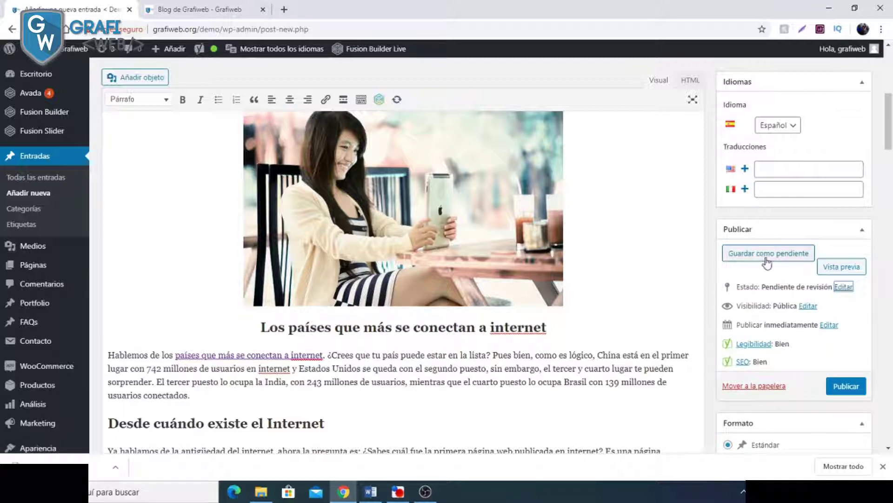
Step: Make the phrase "cosas que no sabías sobre el internet" in the opening paragraph bold
scroll(772, 290, "down", 2)
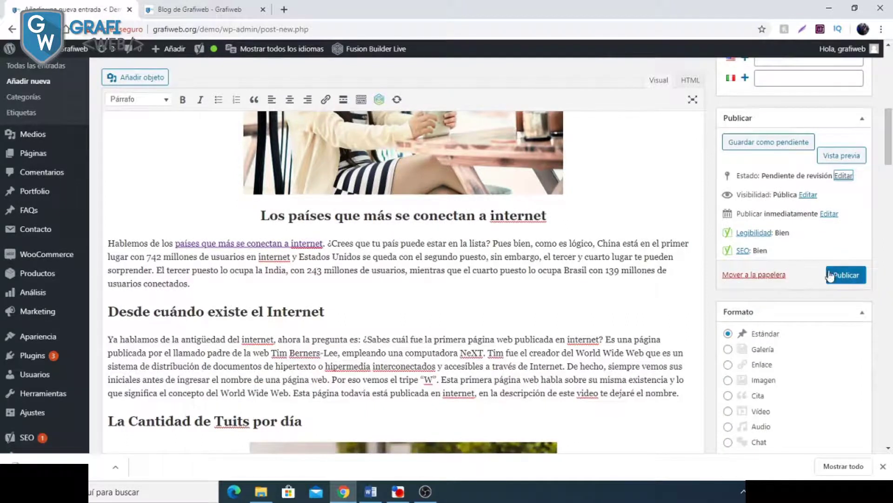
scroll(567, 236, "up", 5)
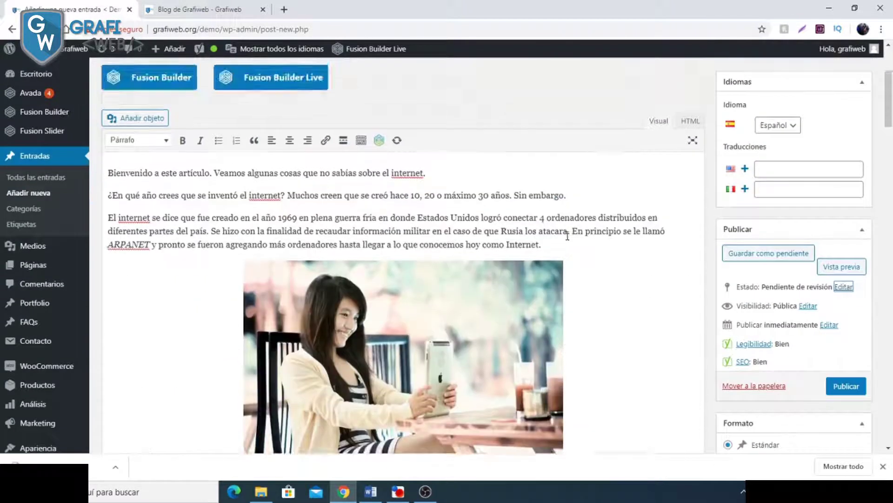
scroll(567, 236, "down", 5)
scroll(675, 237, "up", 2)
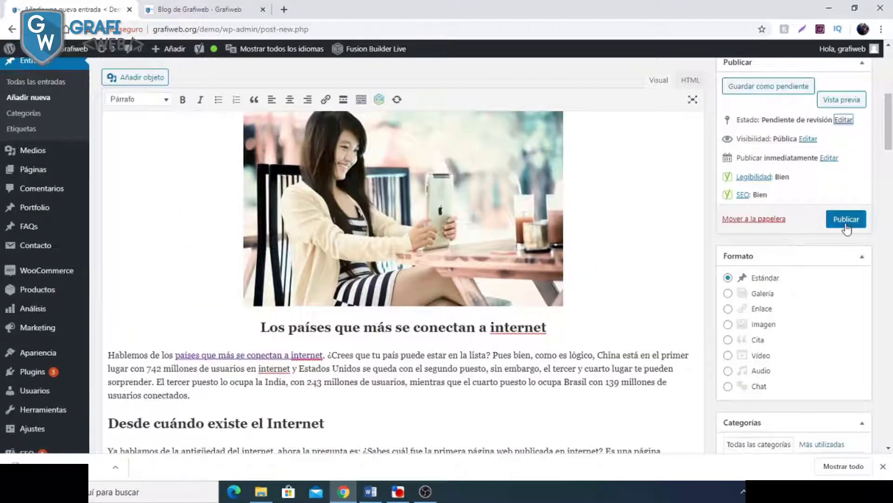
scroll(270, 220, "up", 3)
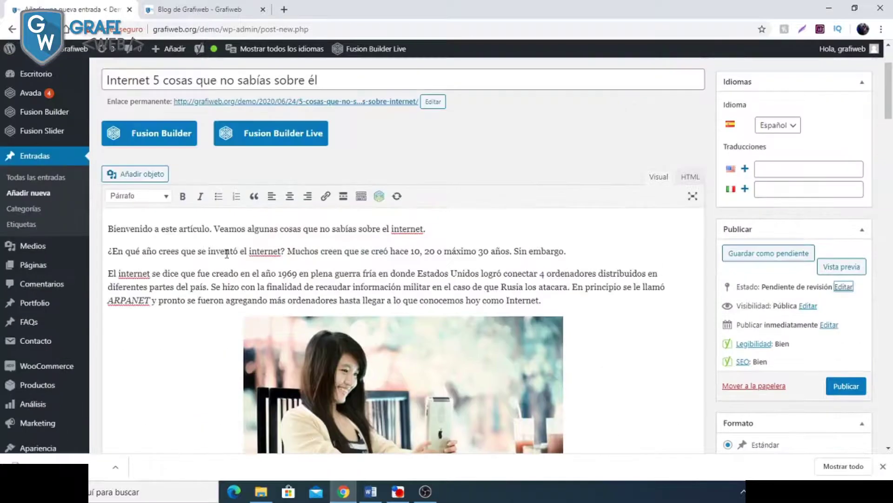
scroll(365, 275, "down", 1)
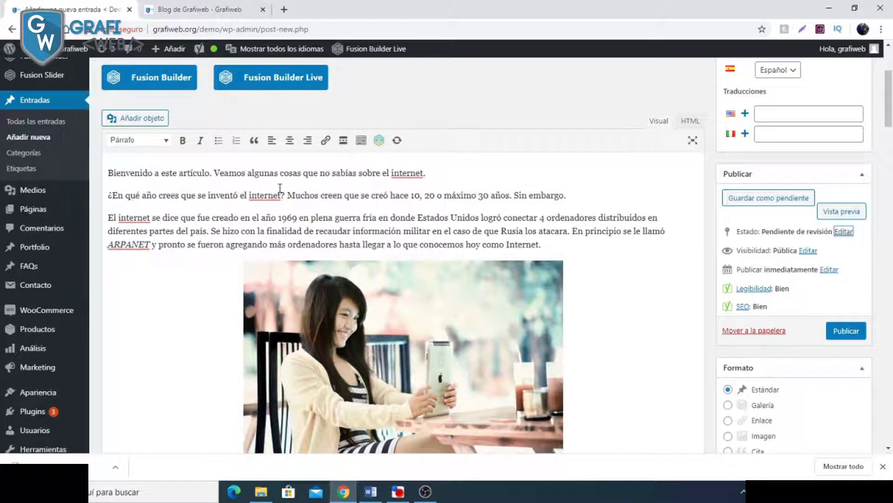
left_click_drag(287, 174, 425, 173)
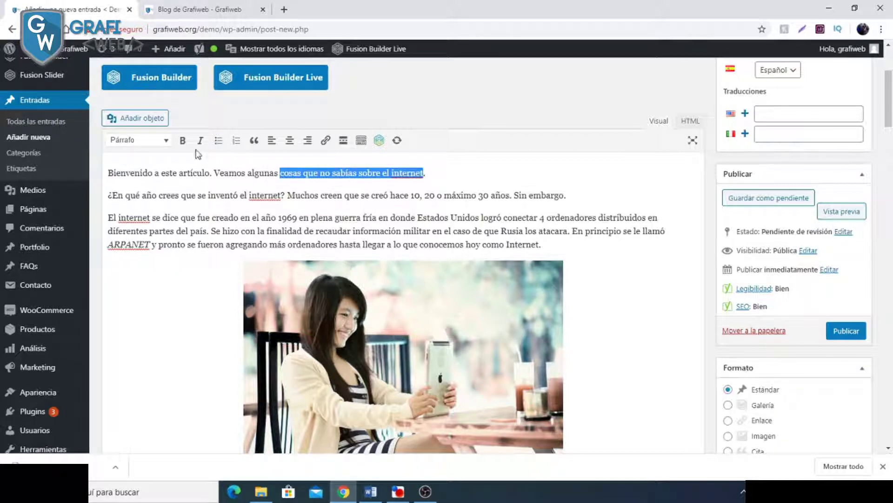
left_click(182, 140)
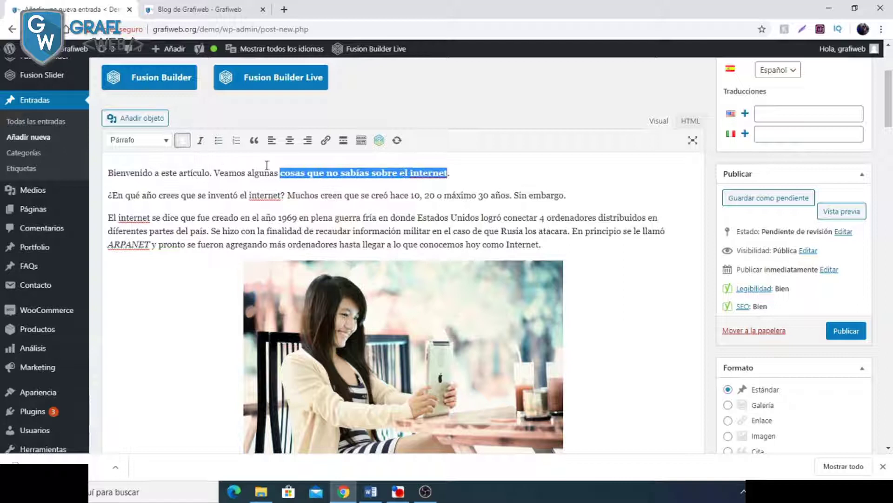
left_click(483, 192)
Step: Review the whole post, including its title, headings, paragraphs and images, along with the Yoast SEO and readability indicators
scroll(446, 215, "down", 10)
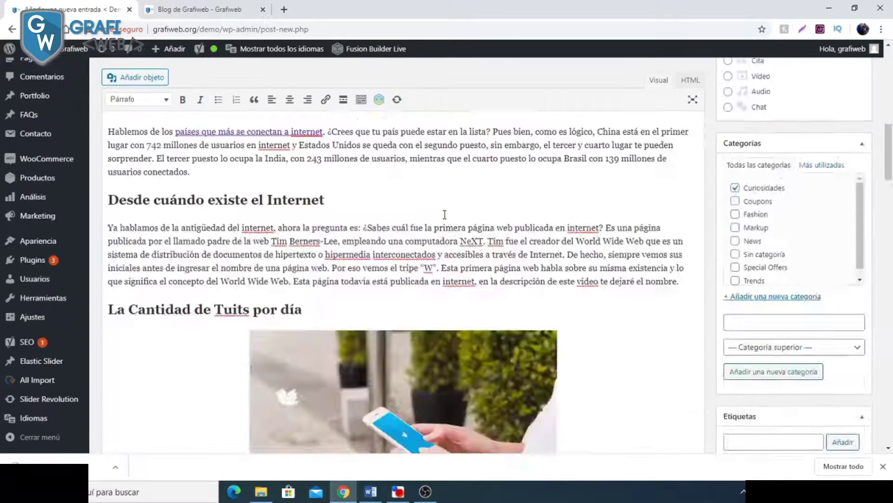
scroll(444, 209, "up", 3)
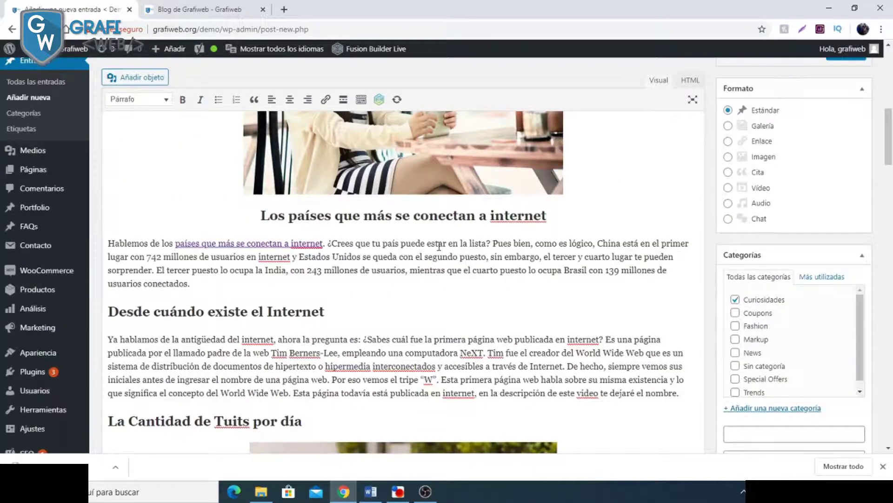
scroll(439, 246, "down", 2)
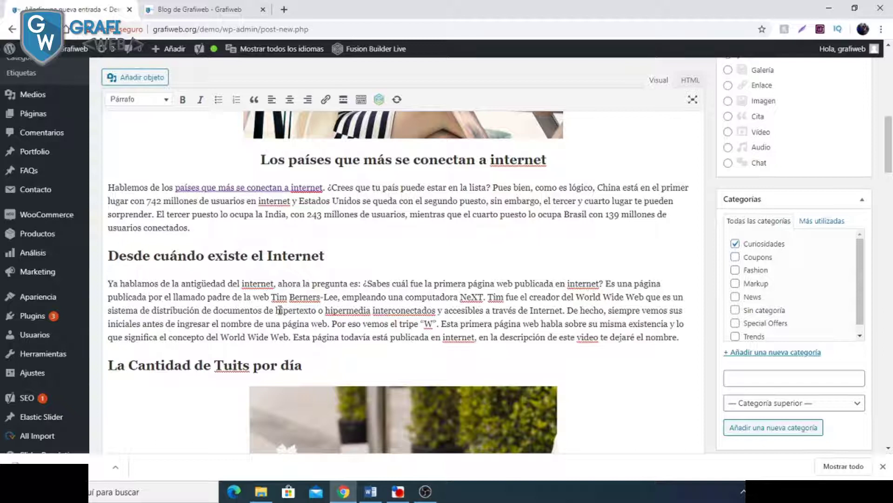
scroll(289, 223, "up", 3)
scroll(496, 356, "down", 2)
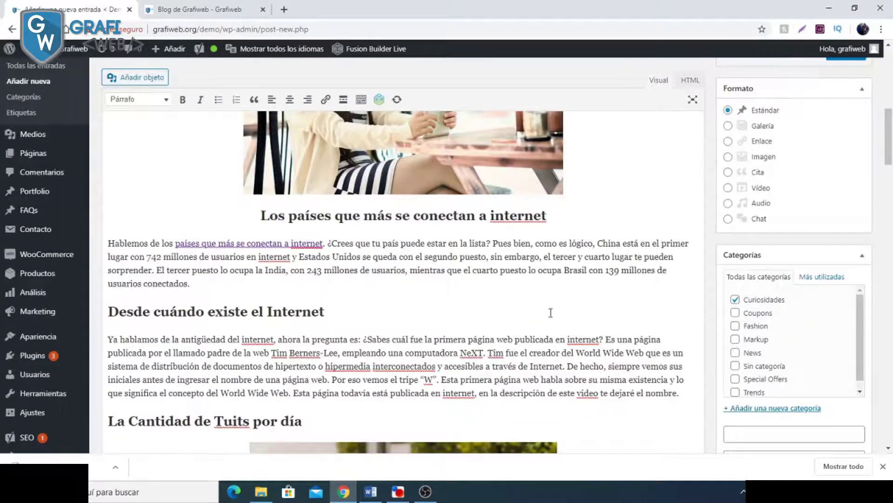
scroll(550, 312, "down", 2)
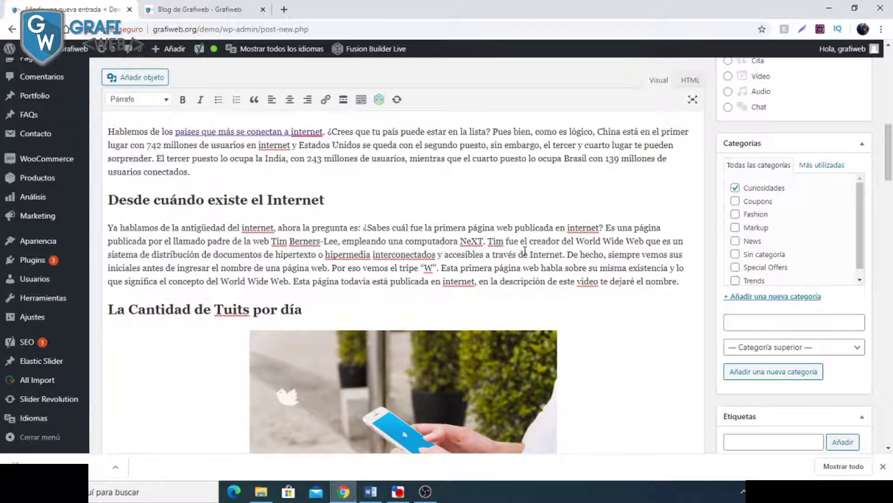
scroll(600, 261, "up", 5)
scroll(600, 260, "down", 1)
scroll(601, 263, "up", 1)
scroll(601, 262, "up", 2)
scroll(602, 264, "down", 3)
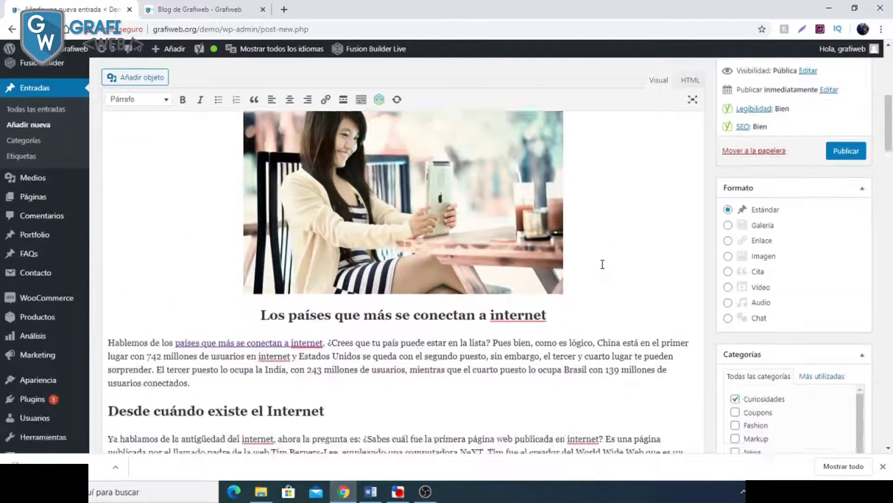
scroll(602, 263, "up", 3)
scroll(610, 258, "down", 2)
scroll(612, 257, "down", 2)
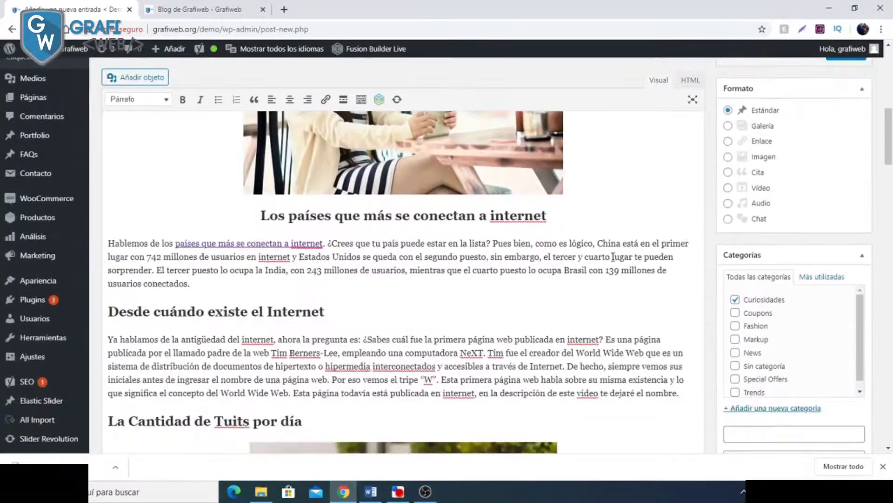
scroll(613, 260, "up", 8)
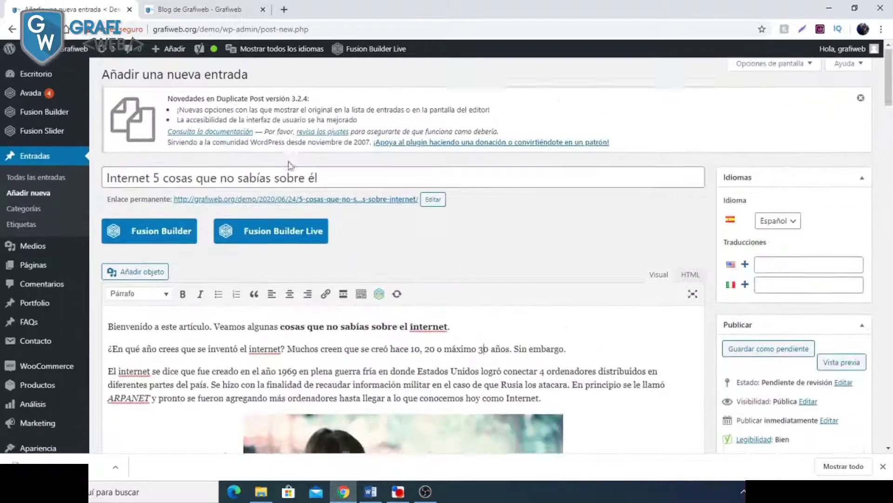
scroll(203, 217, "down", 6)
scroll(203, 218, "down", 7)
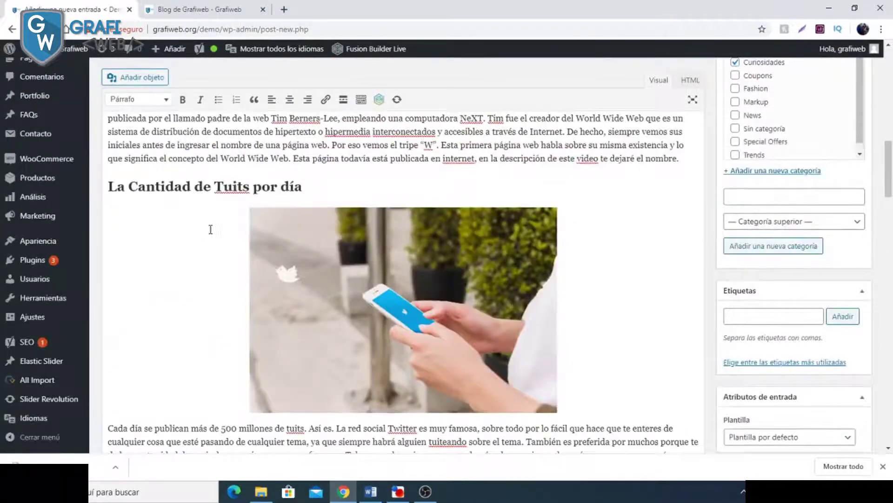
scroll(211, 229, "up", 5)
scroll(213, 230, "up", 5)
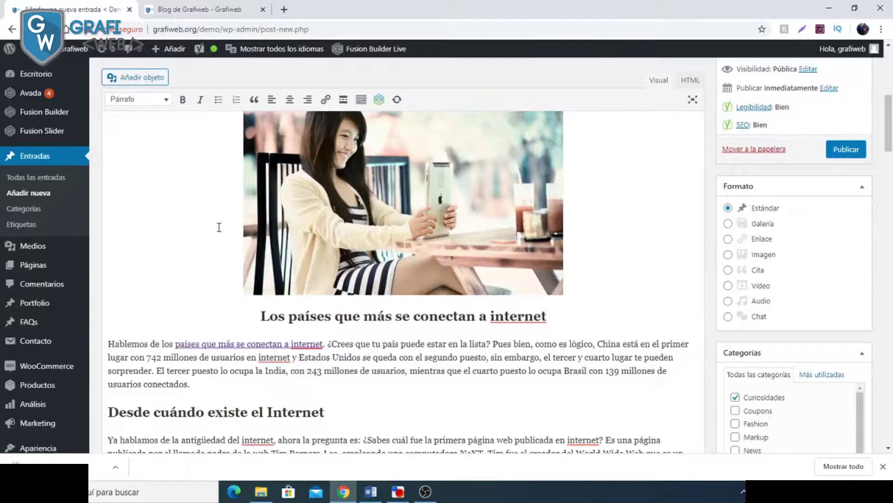
scroll(219, 227, "down", 20)
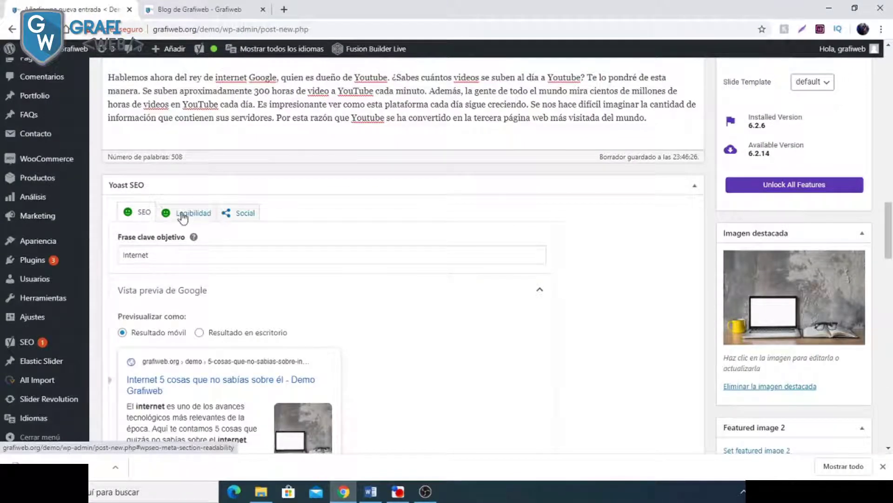
scroll(210, 225, "up", 6)
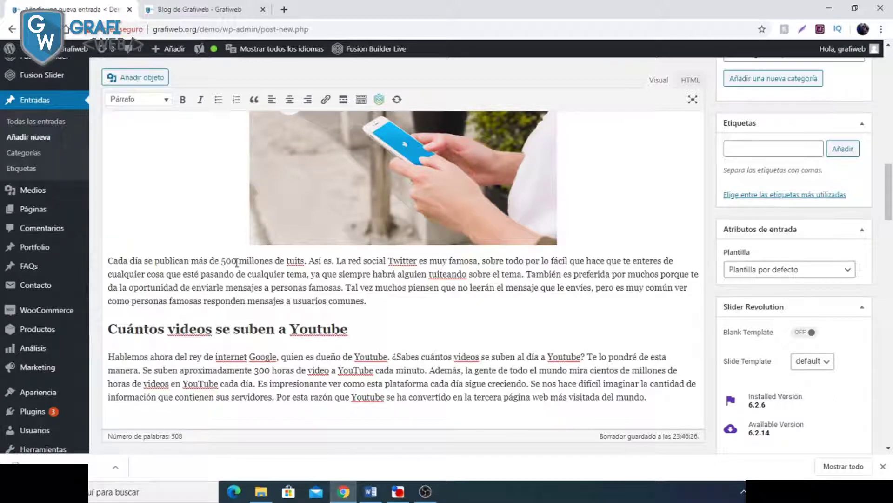
Step: Reread the post's sections from the opening bold phrase to the YouTube paragraph, checking headings, images and body text
scroll(237, 263, "up", 5)
scroll(438, 300, "down", 2)
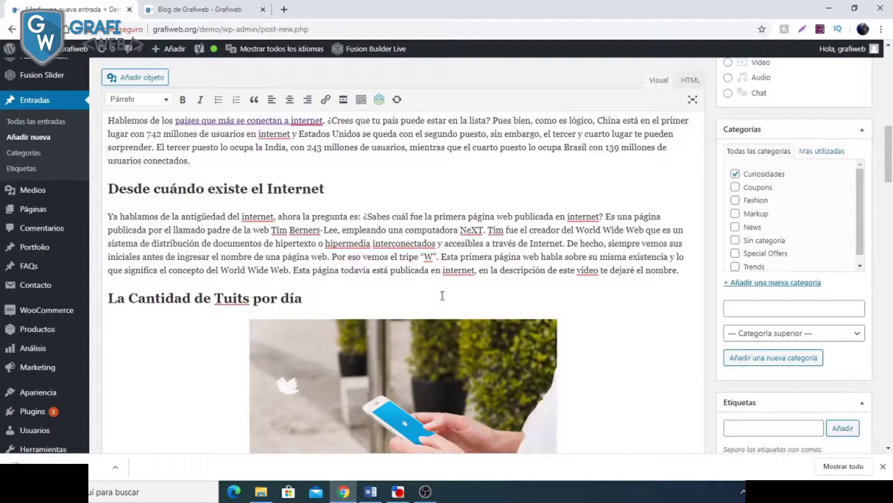
scroll(341, 255, "up", 2)
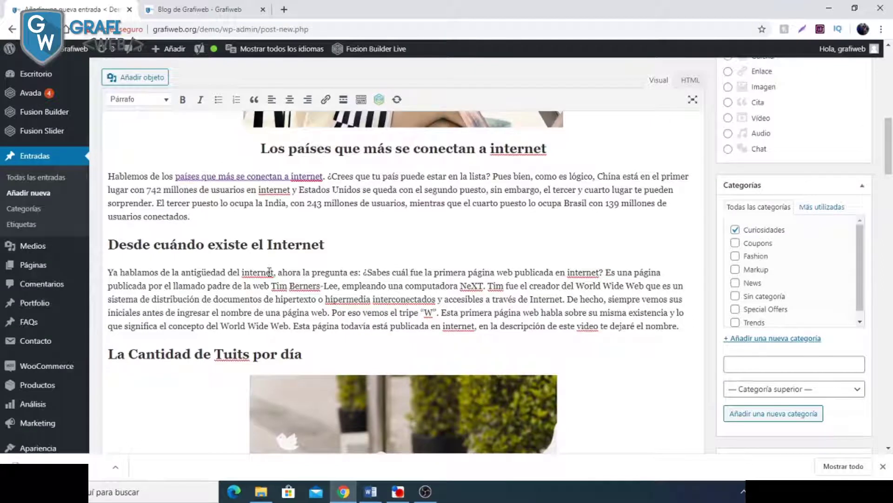
scroll(298, 278, "up", 10)
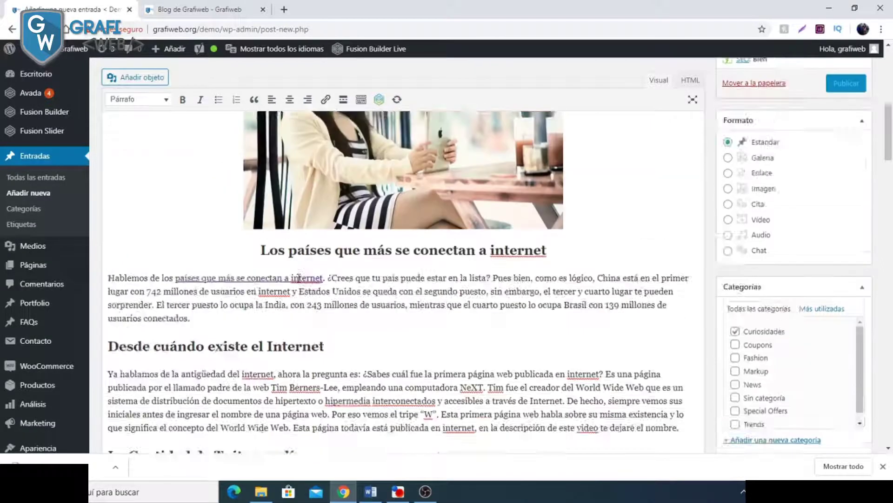
scroll(230, 229, "down", 3)
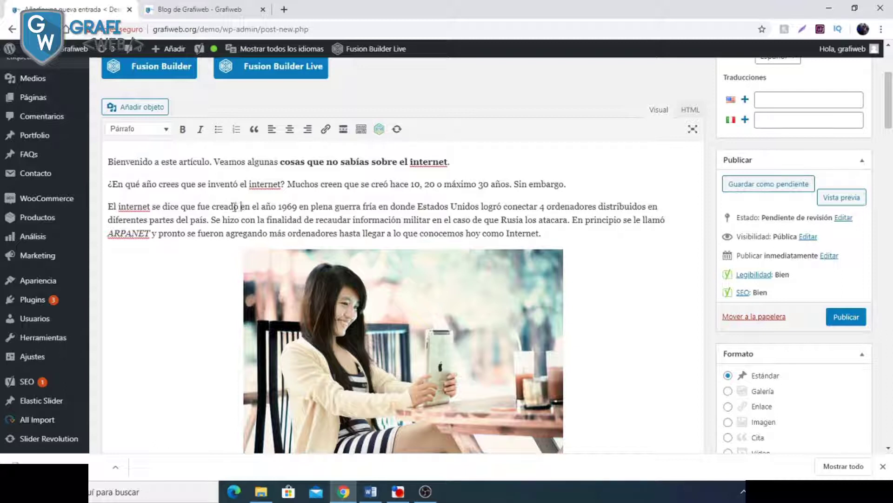
scroll(221, 209, "down", 15)
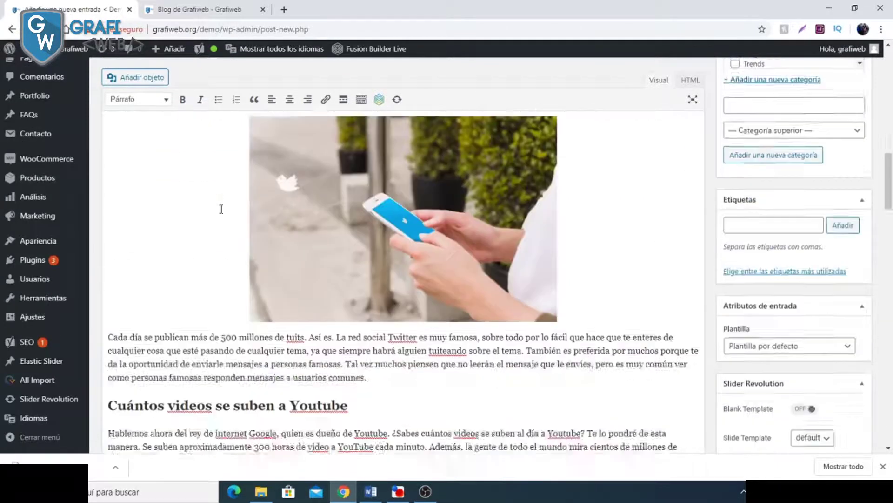
scroll(279, 246, "down", 2)
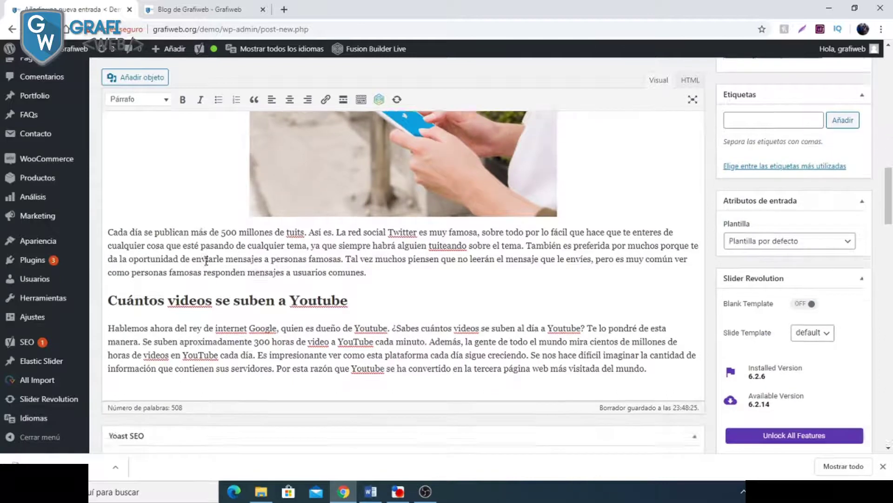
scroll(419, 232, "up", 1)
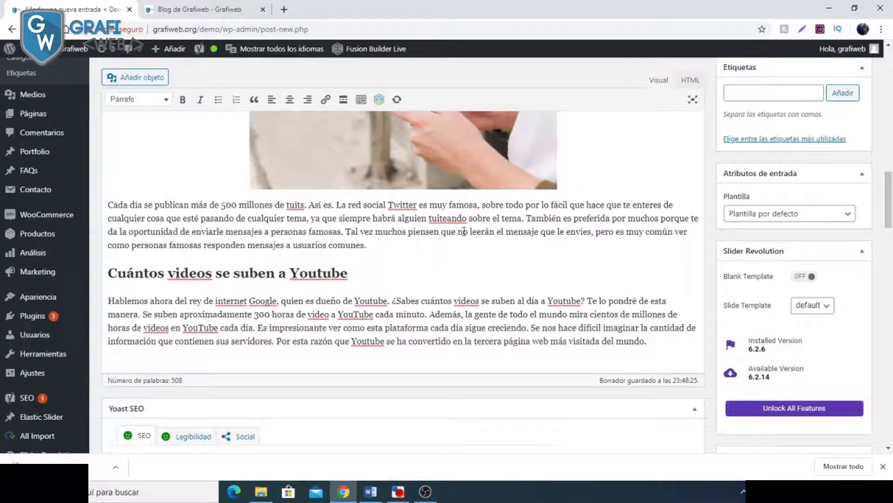
scroll(352, 233, "down", 1)
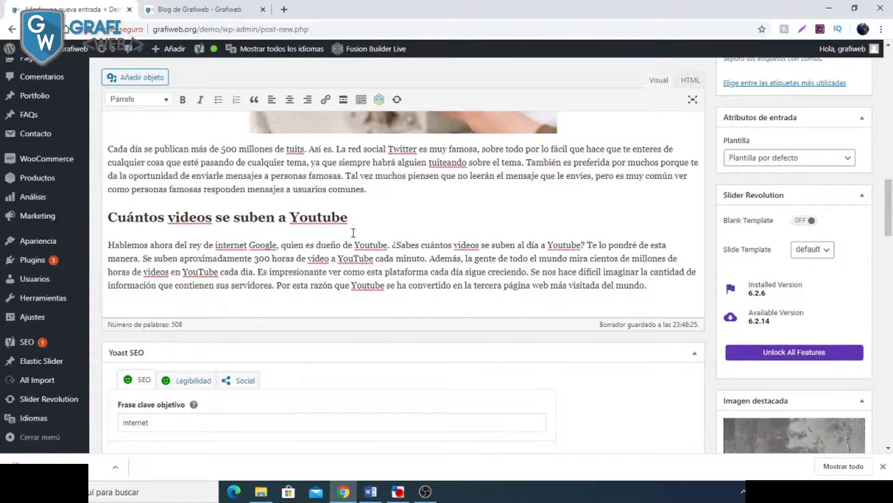
scroll(352, 233, "up", 3)
scroll(424, 244, "up", 7)
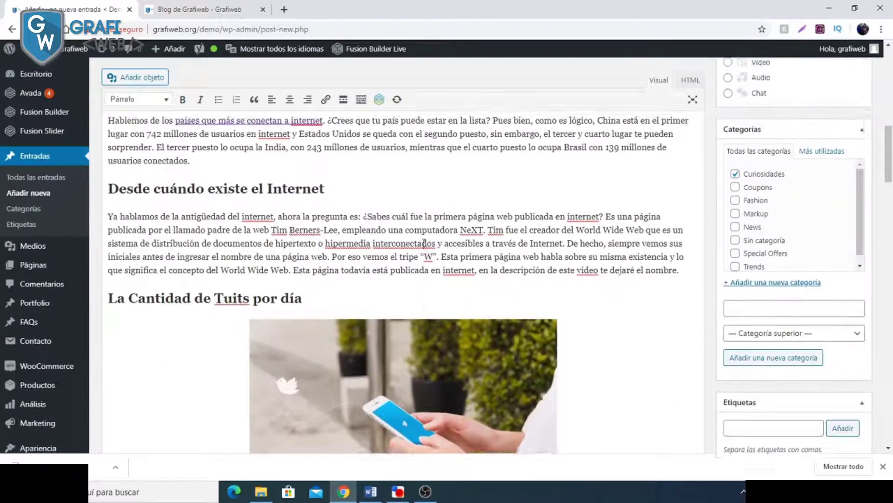
scroll(425, 244, "up", 4)
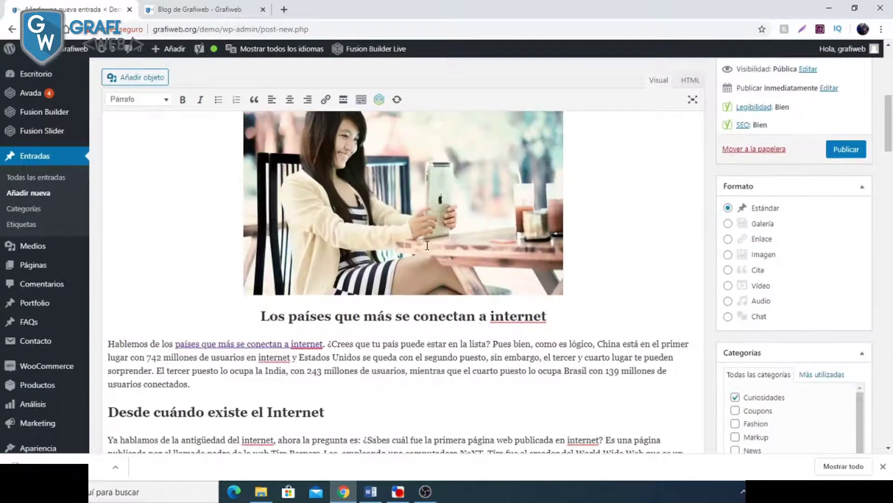
scroll(581, 263, "up", 5)
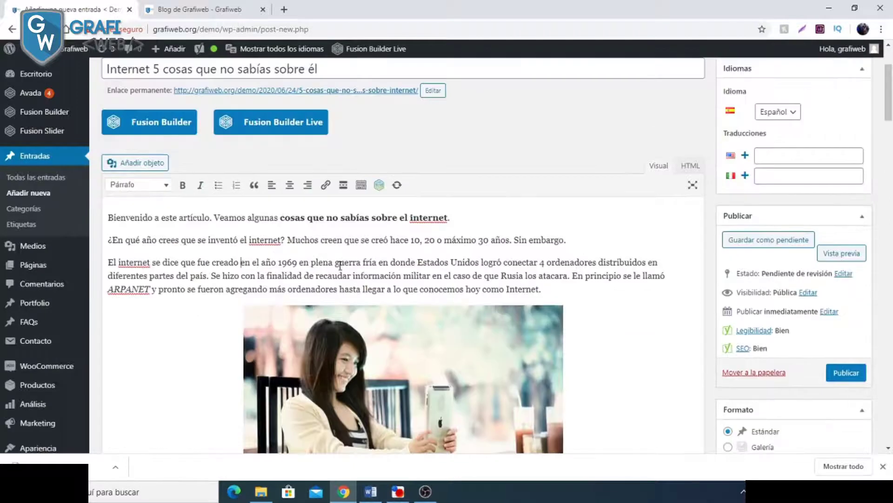
left_click_drag(284, 223, 449, 218)
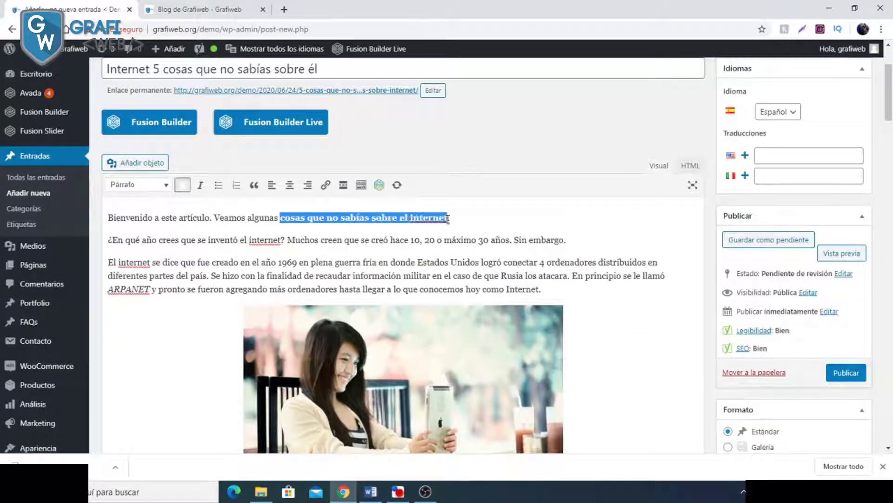
left_click(554, 255)
Step: Check the post's word count beneath the editor and the text length result in the Yoast SEO analysis
scroll(512, 265, "down", 15)
scroll(500, 274, "down", 3)
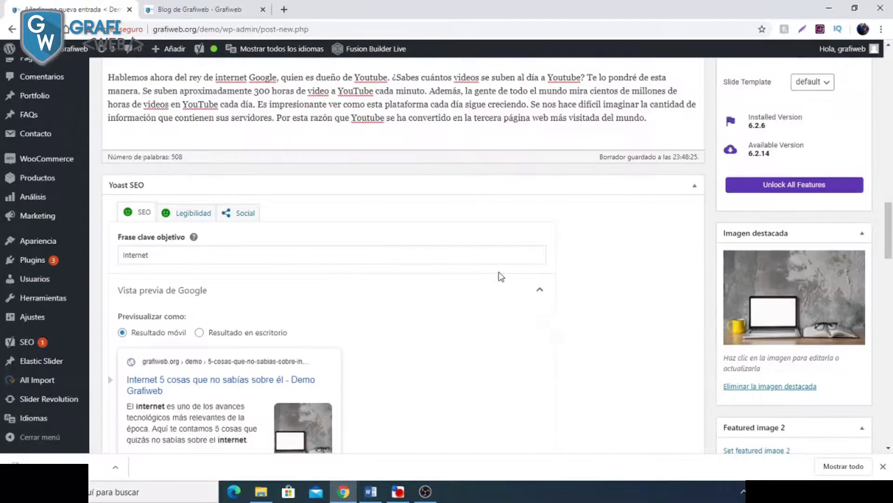
scroll(435, 276, "up", 1)
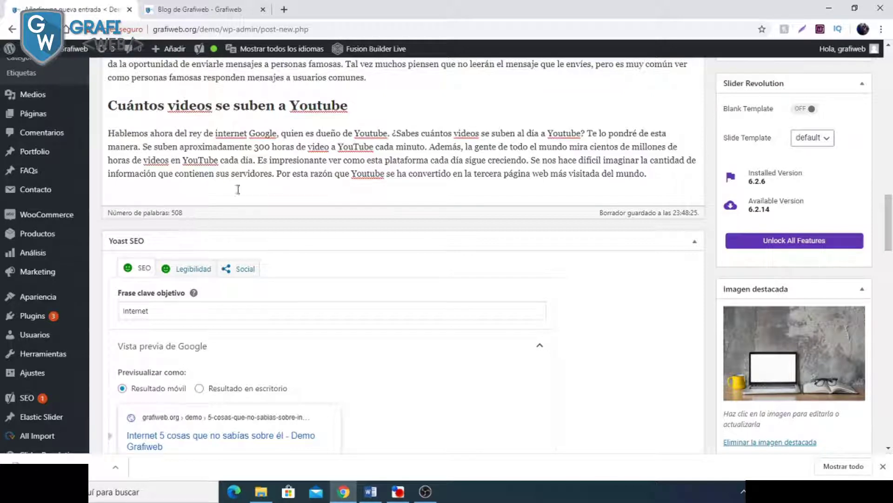
scroll(241, 192, "up", 2)
scroll(480, 174, "down", 4)
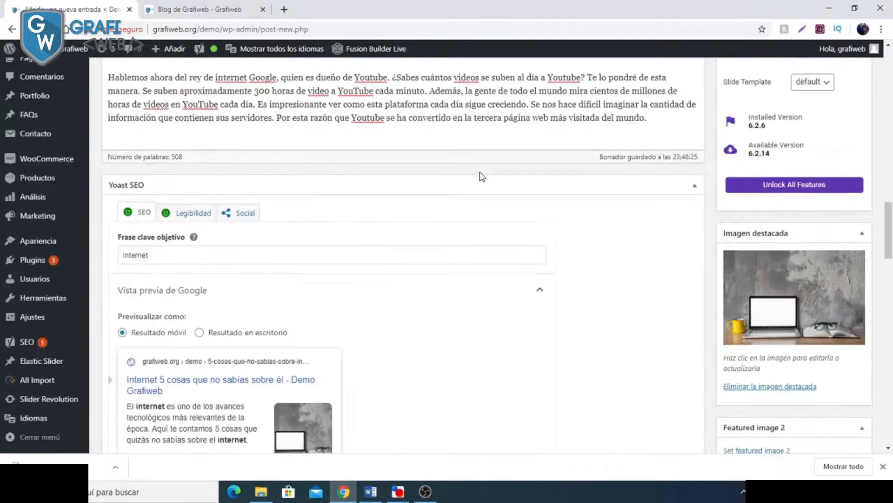
scroll(479, 175, "up", 2)
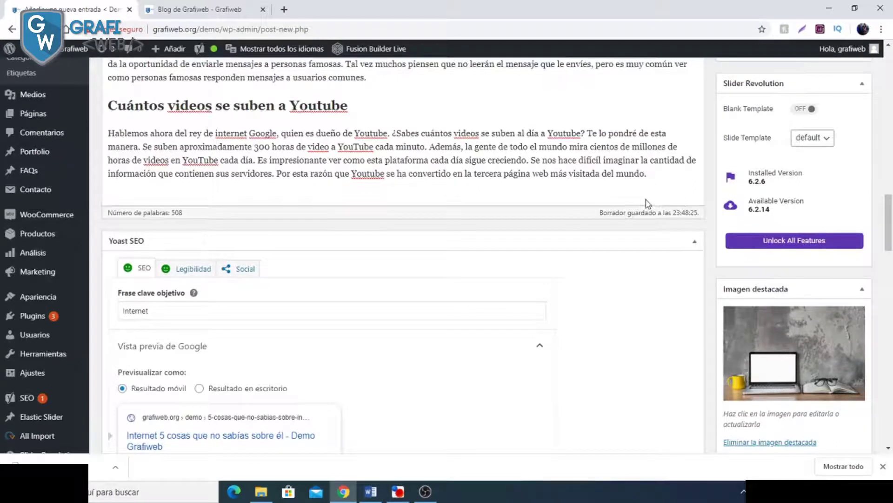
scroll(465, 195, "down", 1)
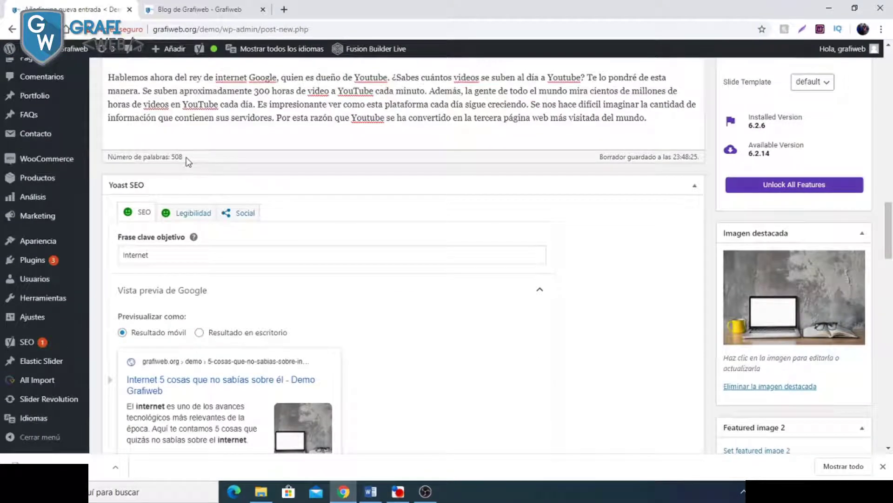
scroll(200, 168, "down", 10)
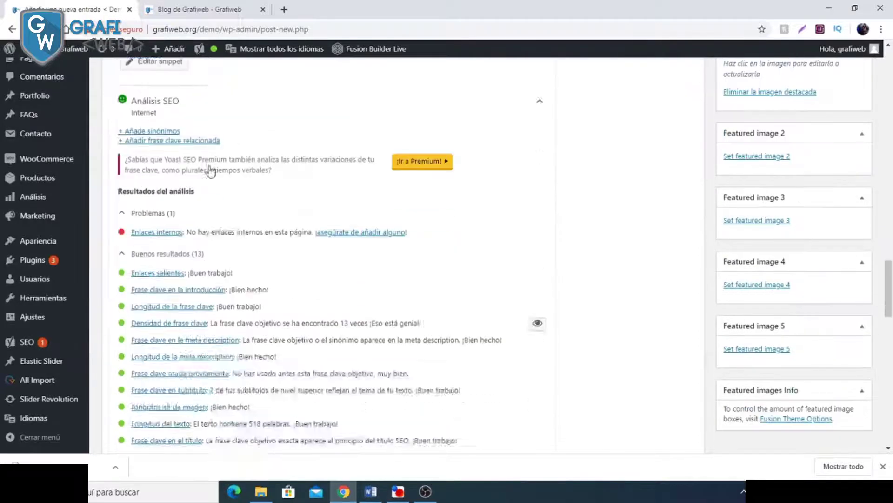
left_click_drag(249, 288, 338, 288)
middle_click(406, 277)
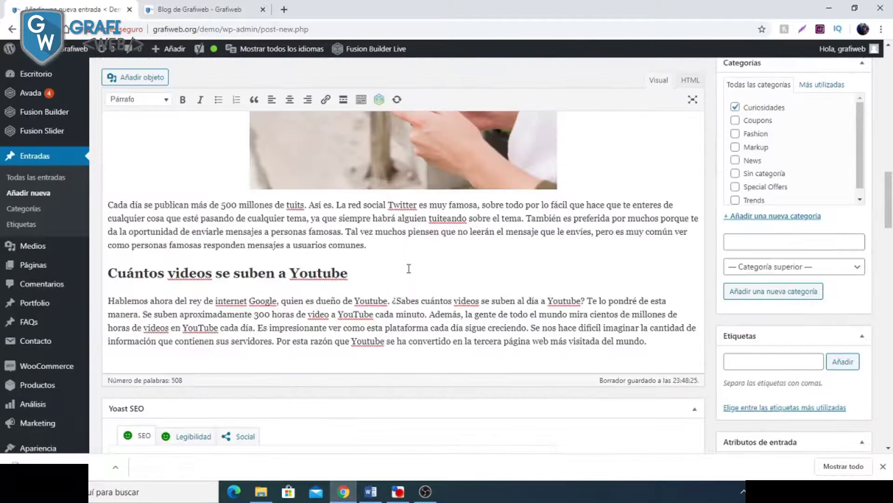
middle_click(408, 269)
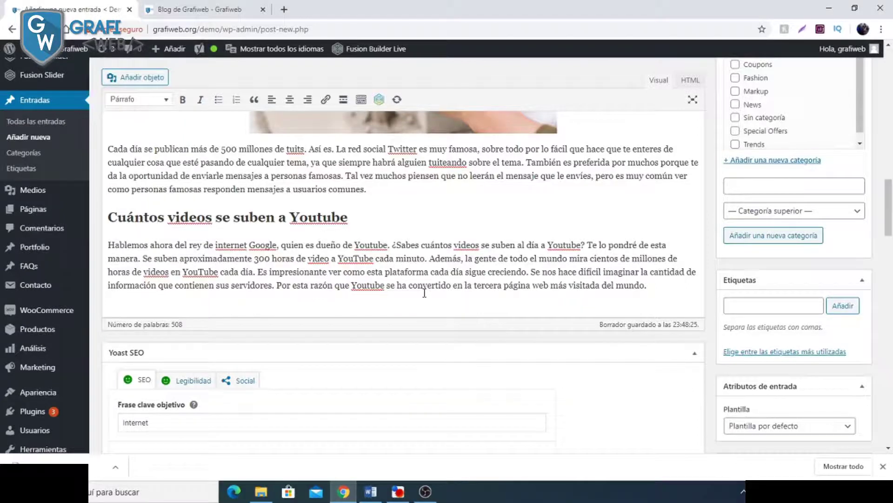
Step: Preview the post and examine its breadcrumb trail, featured image and title
scroll(309, 190, "up", 10)
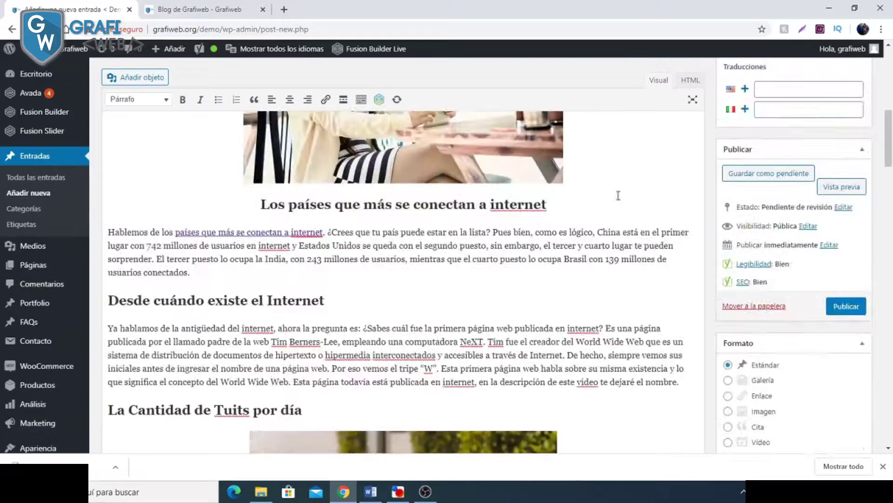
scroll(618, 195, "up", 3)
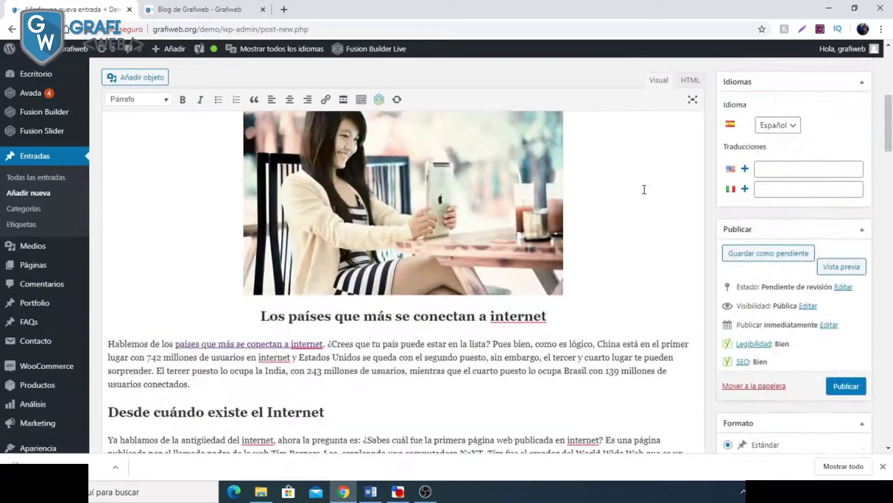
left_click(837, 272)
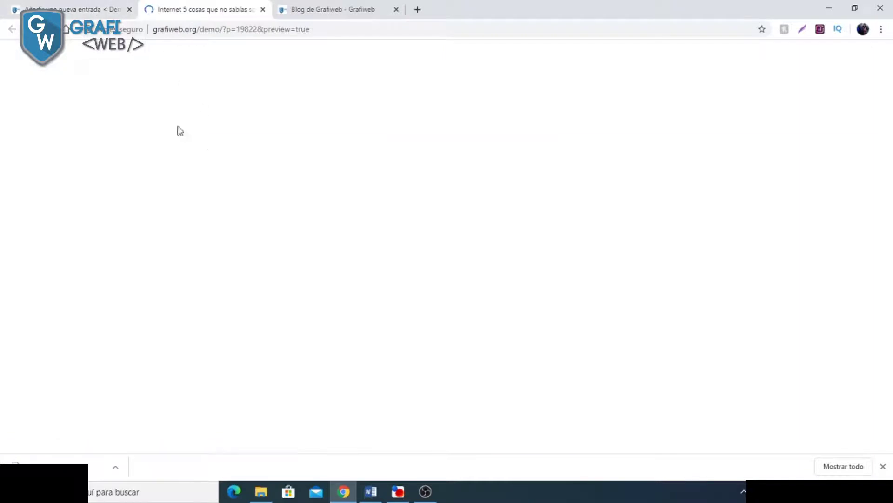
scroll(367, 186, "down", 5)
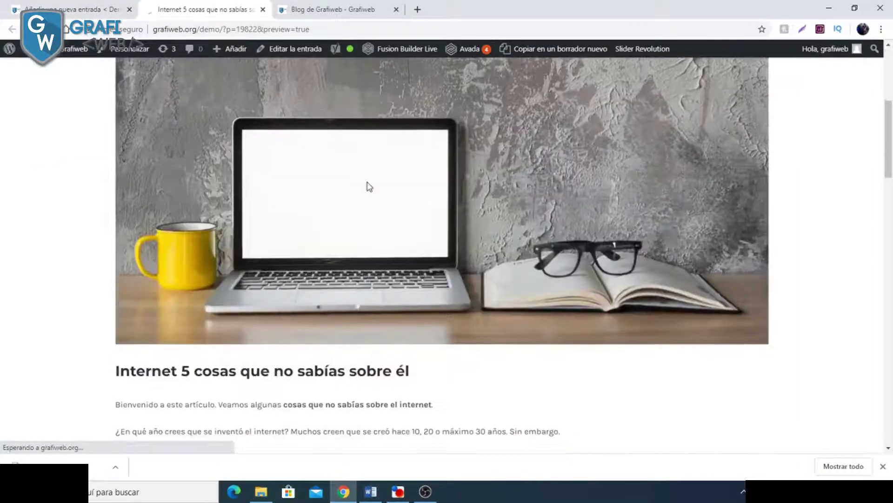
scroll(367, 184, "down", 5)
scroll(281, 219, "up", 5)
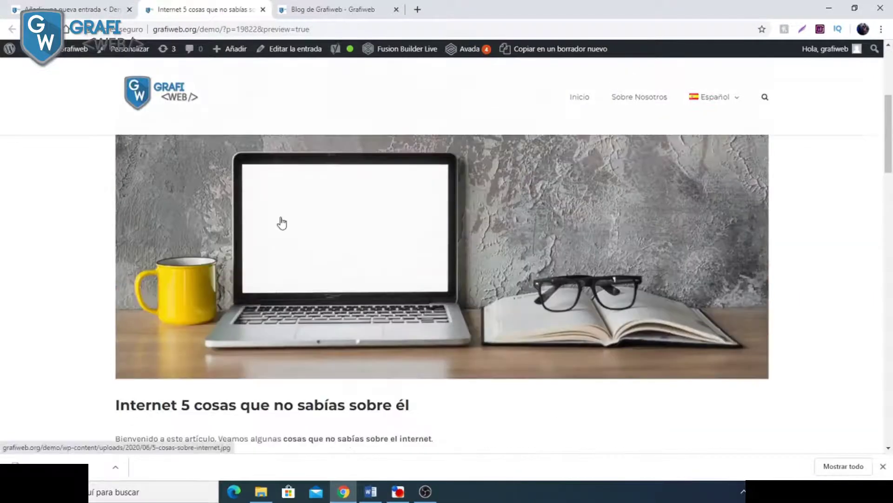
scroll(282, 222, "up", 5)
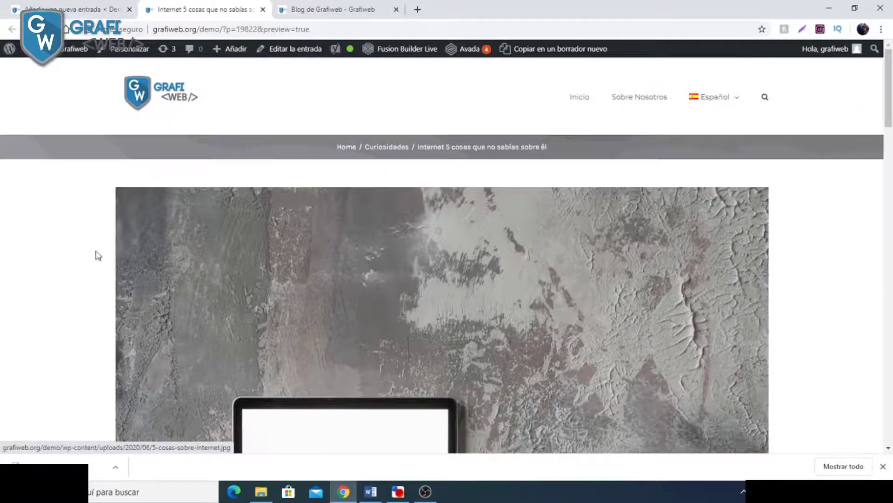
scroll(98, 255, "down", 3)
scroll(239, 229, "up", 3)
scroll(783, 229, "down", 3)
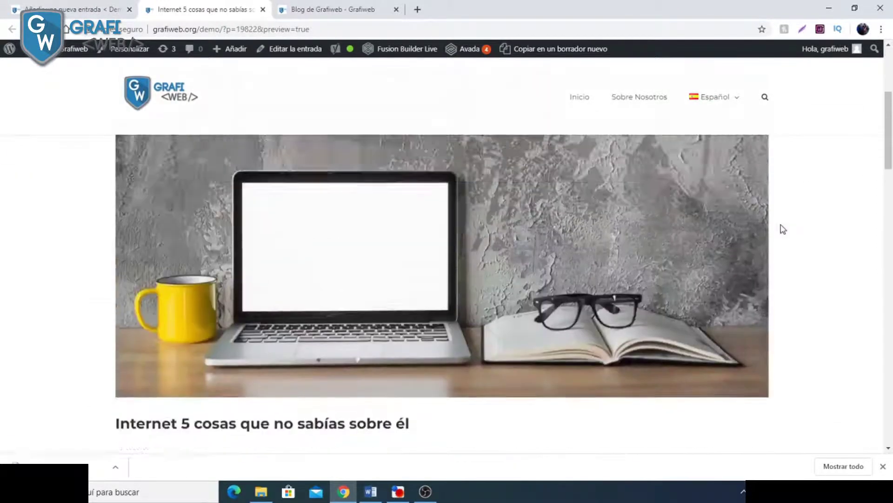
Step: Examine the previewed article from its first inline image to the author and sharing sections, including the centred and left-aligned headings
scroll(783, 229, "down", 3)
scroll(228, 233, "down", 8)
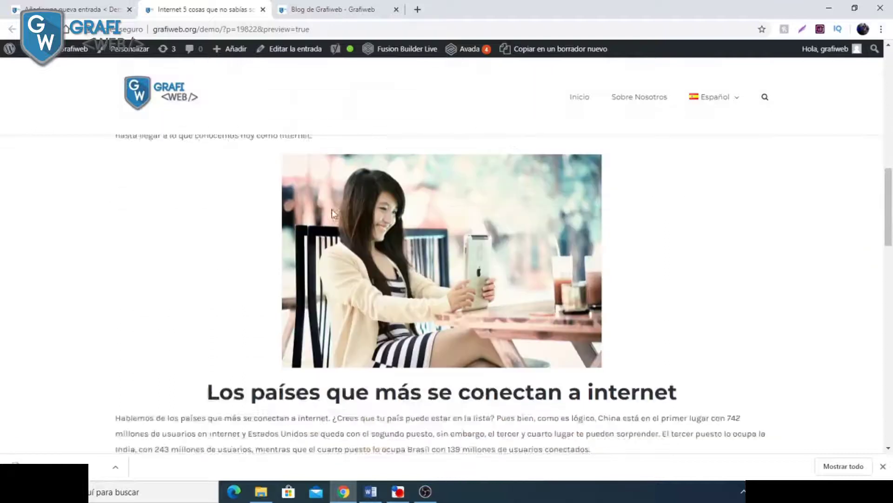
scroll(383, 236, "down", 6)
scroll(372, 240, "up", 6)
left_click_drag(120, 336, 531, 315)
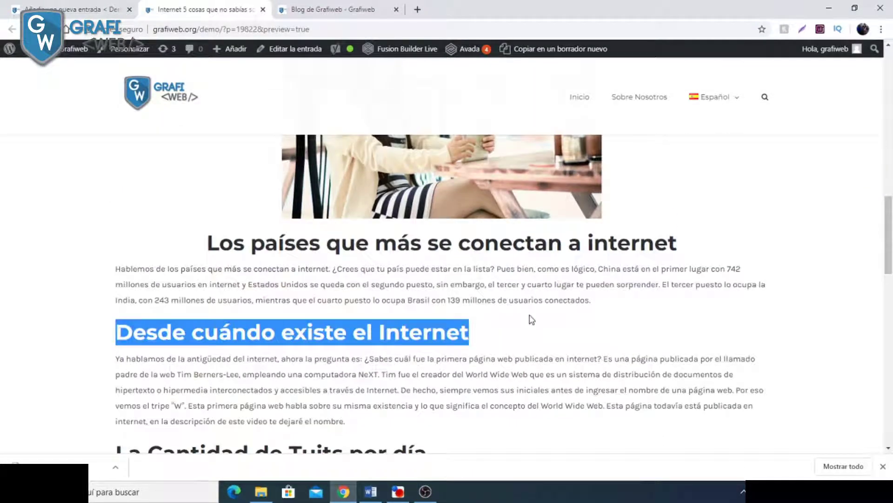
left_click_drag(284, 244, 729, 247)
left_click(522, 286)
scroll(523, 286, "down", 13)
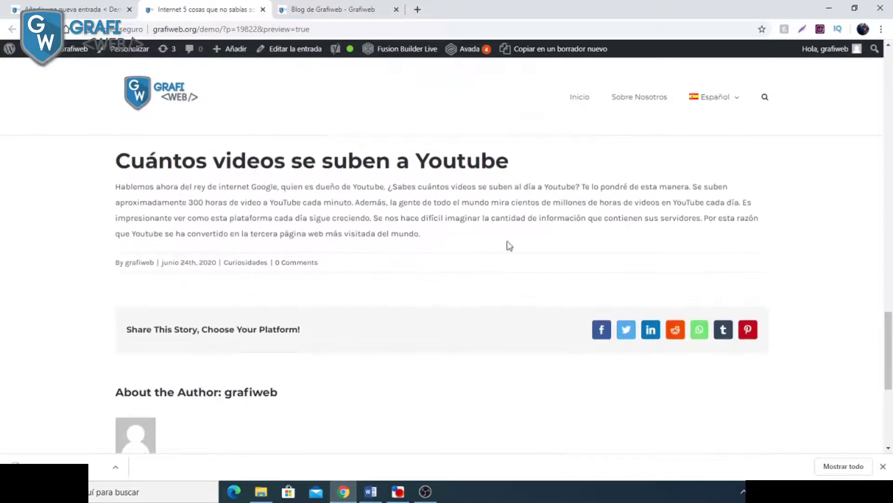
scroll(475, 259, "down", 5)
scroll(356, 272, "up", 8)
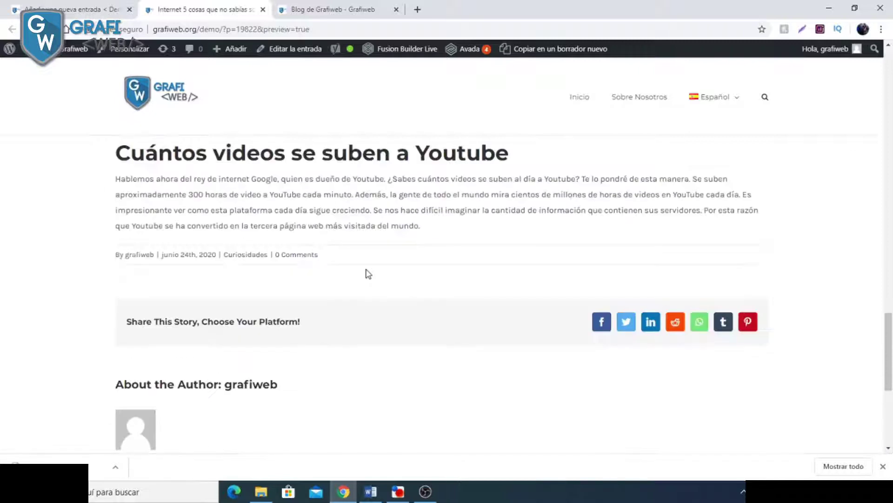
Step: Compare the previewed headings "Los países que más se conectan a internet" and "Desde cuándo existe el Internet" with their paragraphs
scroll(246, 292, "up", 6)
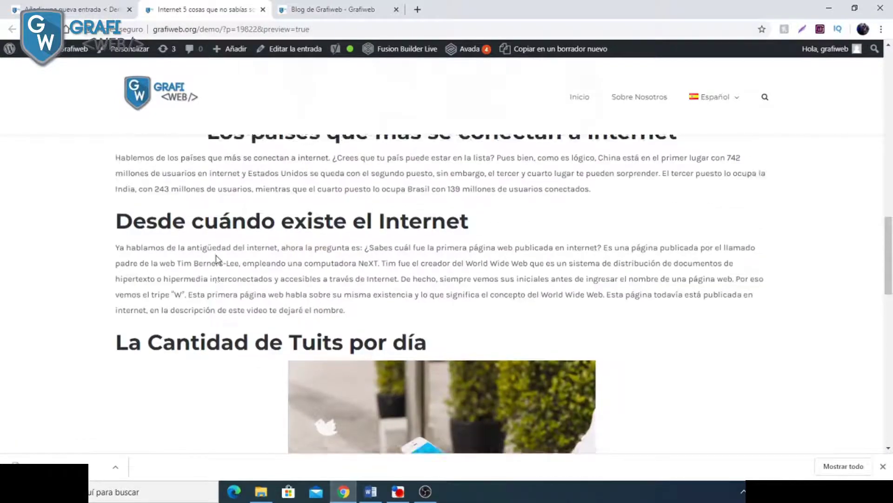
left_click_drag(158, 266, 477, 293)
left_click(180, 309)
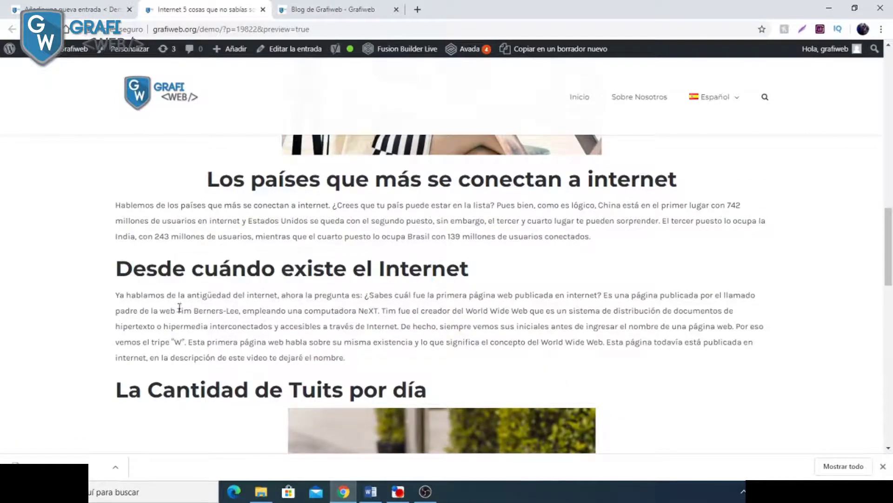
scroll(185, 309, "up", 4)
scroll(172, 330, "down", 3)
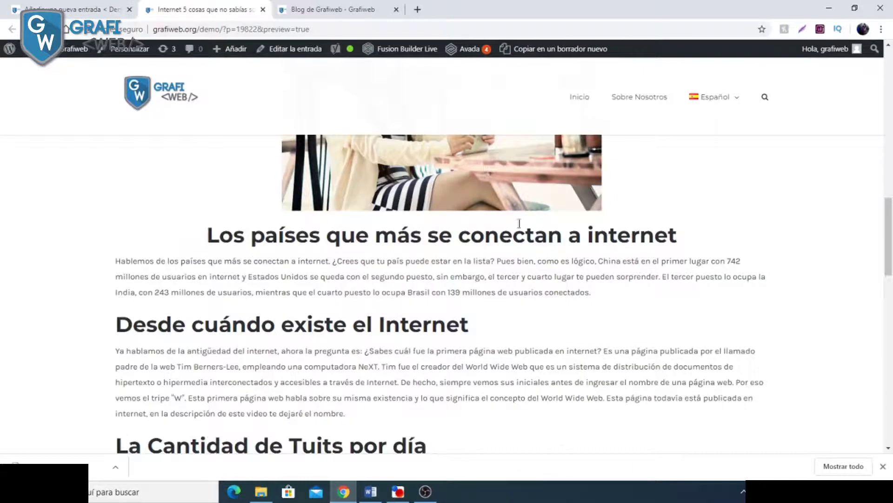
left_click_drag(196, 242, 696, 247)
left_click(223, 333)
left_click_drag(124, 322, 473, 326)
left_click(471, 325)
scroll(410, 307, "down", 6)
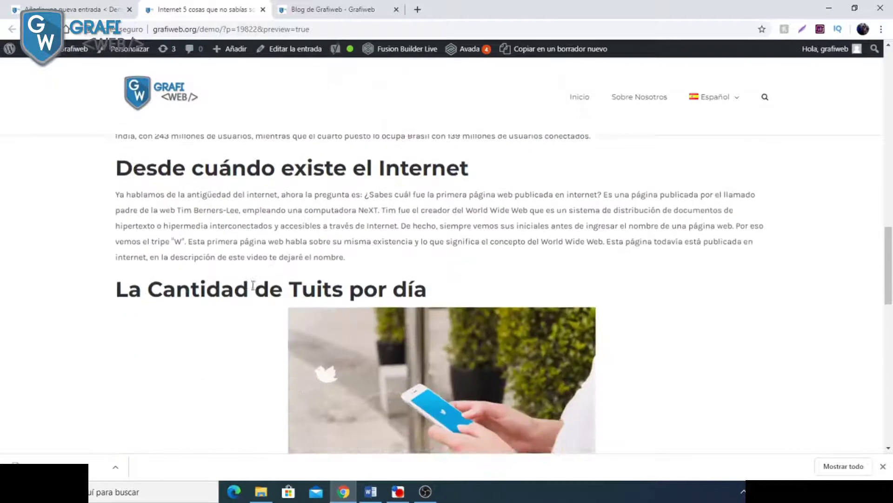
Step: Review the previewed post from the "La Cantidad de Tuits por día" heading up to its featured image and introduction
scroll(440, 212, "up", 2)
scroll(440, 212, "up", 10)
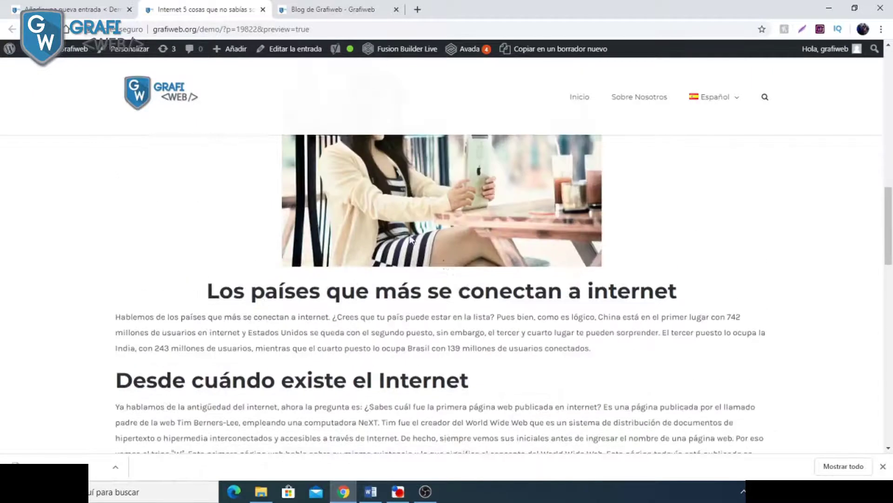
scroll(400, 198, "up", 1)
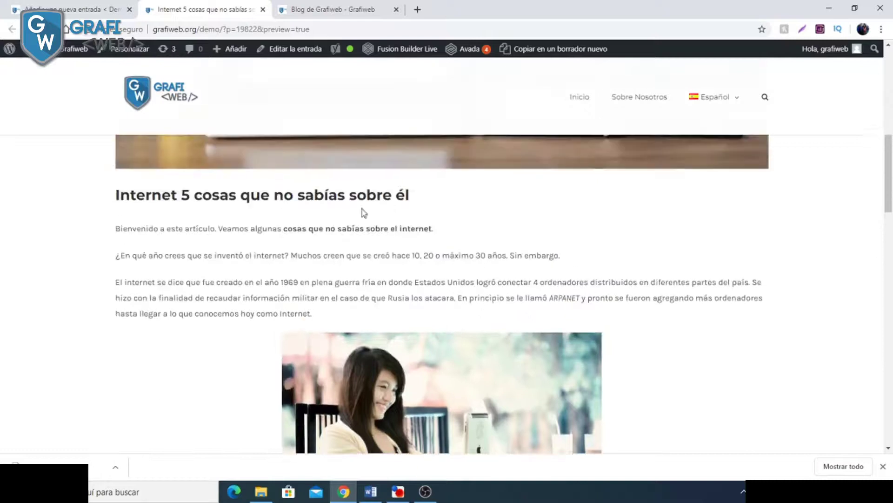
scroll(277, 249, "up", 6)
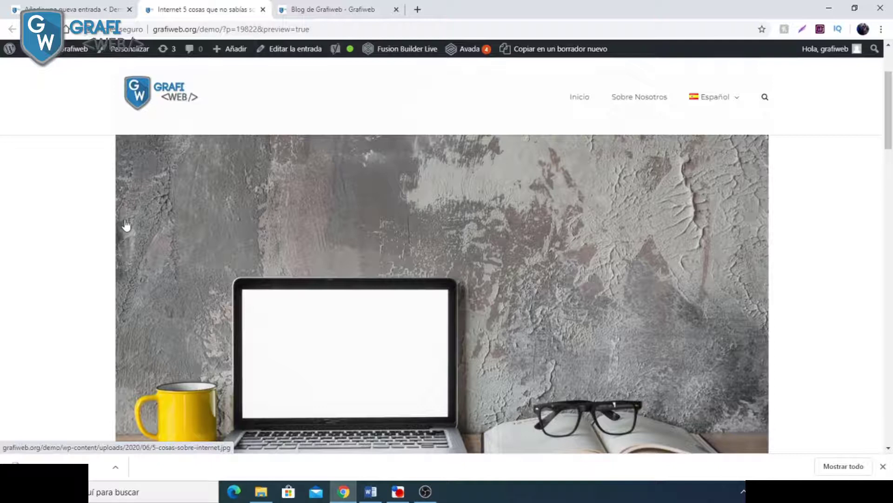
scroll(127, 225, "down", 2)
scroll(128, 225, "down", 4)
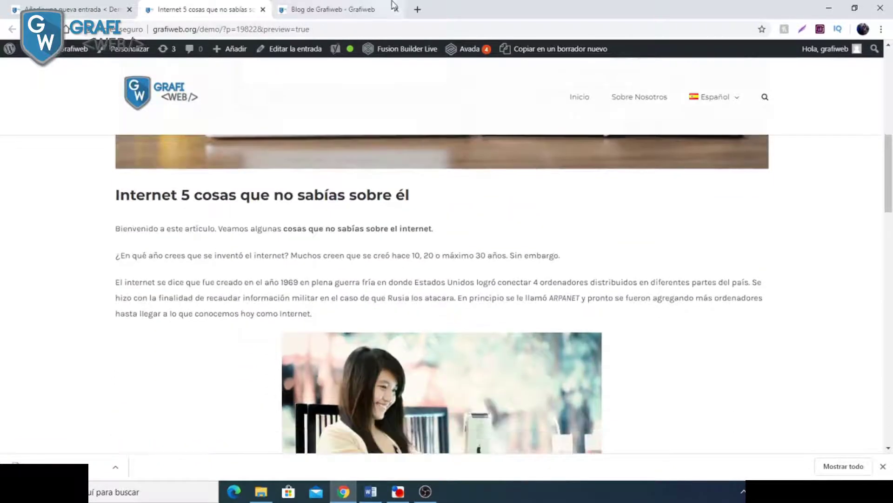
Step: Open the article "¿Cuál es el país con el mejor internet del mundo?" from the Grafiweb blog listing for comparison
left_click(354, 9)
scroll(302, 224, "down", 3)
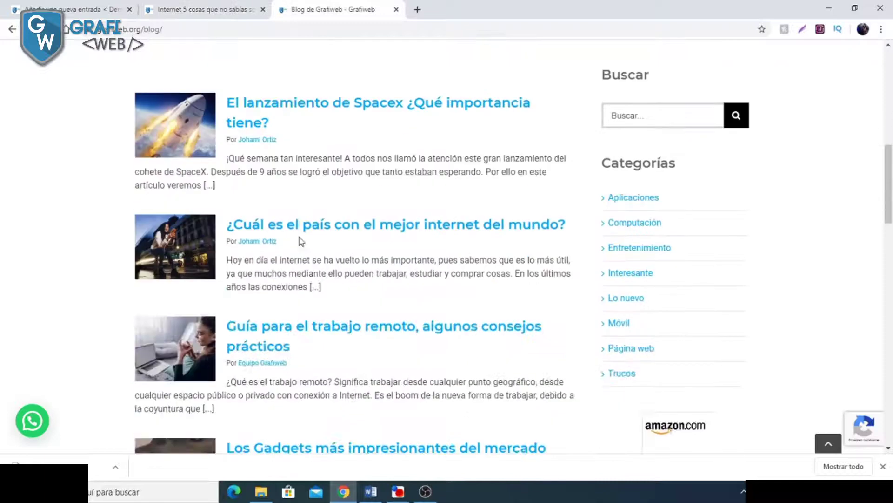
left_click(356, 228)
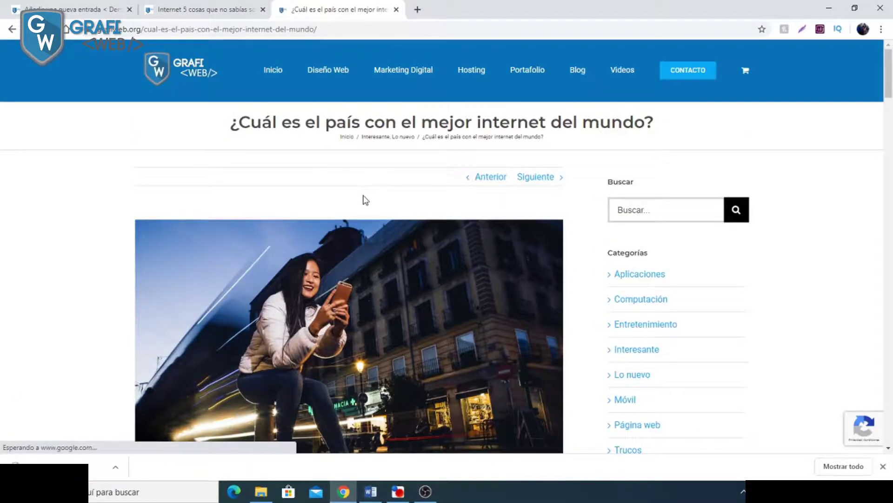
Step: Examine the published Grafiweb article's headings, paragraphs, links, lists and images through to its later sections and back to its featured image
scroll(350, 196, "down", 10)
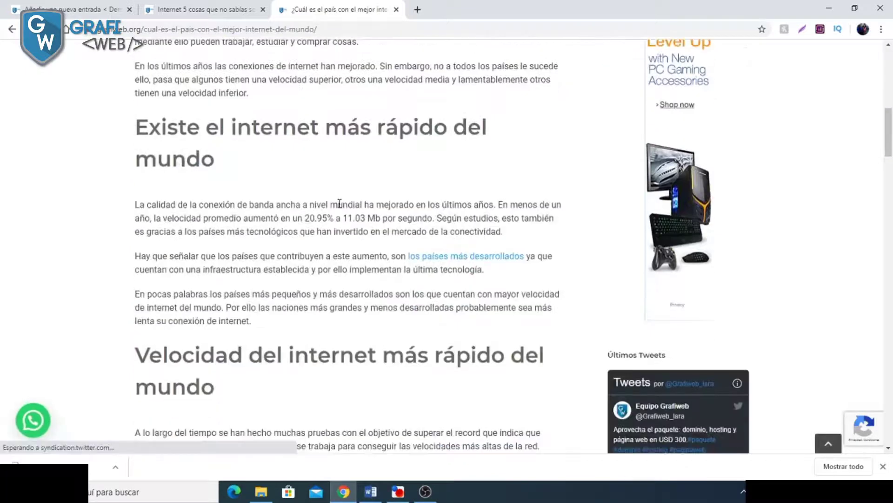
scroll(339, 207, "down", 5)
scroll(340, 207, "down", 15)
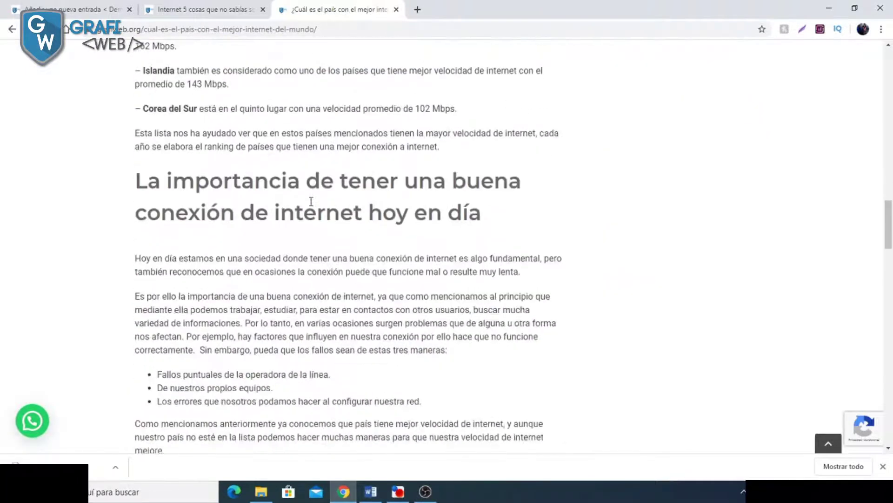
scroll(468, 270, "down", 15)
scroll(468, 273, "up", 8)
scroll(394, 263, "up", 20)
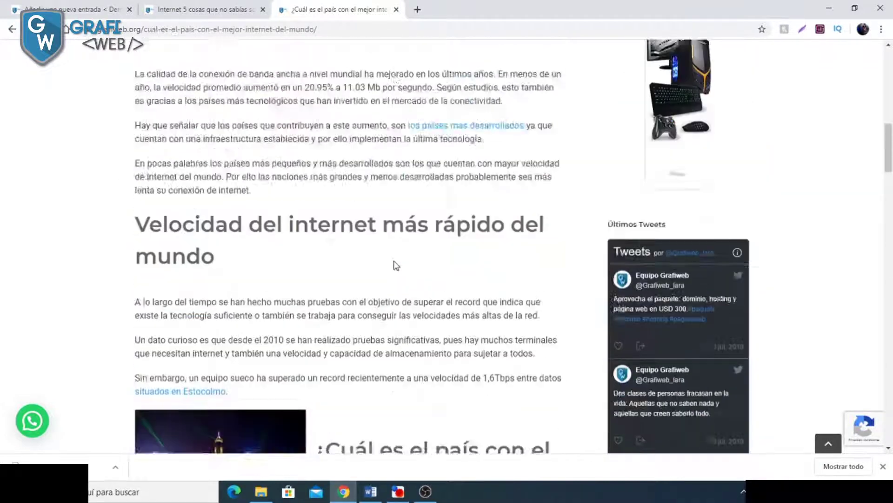
scroll(395, 261, "up", 9)
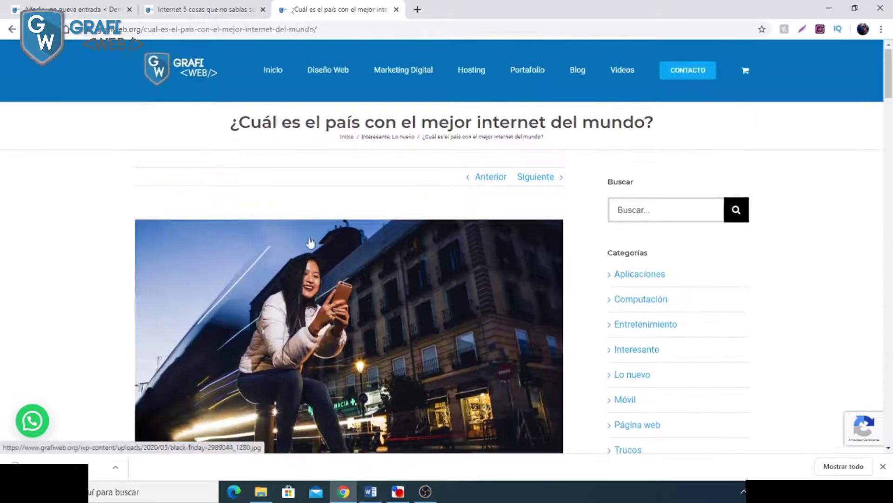
Step: Return to the editor of the post about five internet facts and publish it
left_click(90, 6)
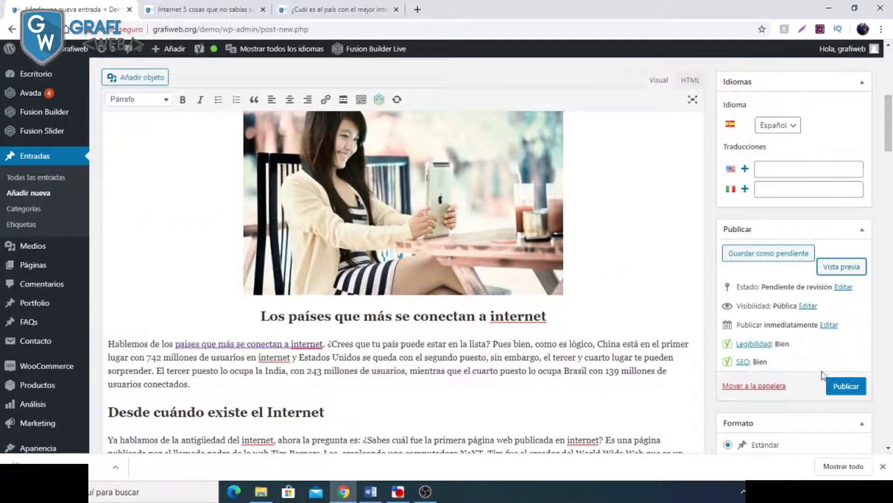
left_click(845, 386)
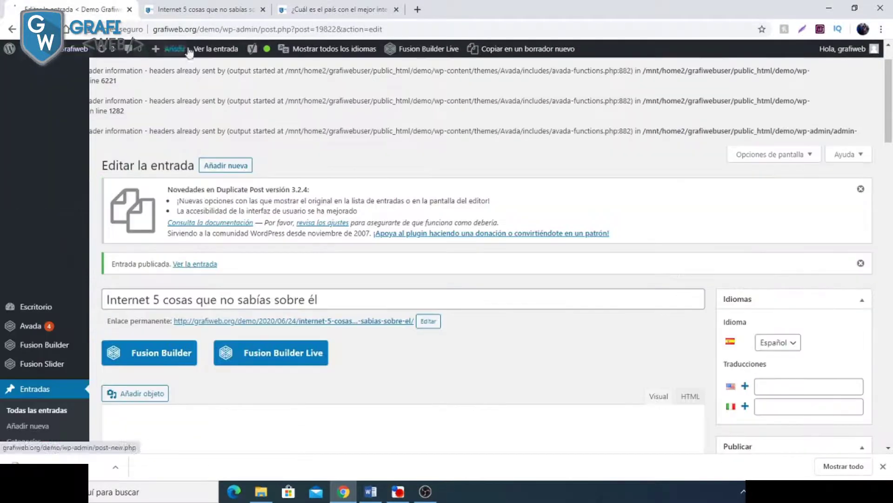
scroll(265, 140, "down", 5)
scroll(265, 139, "up", 2)
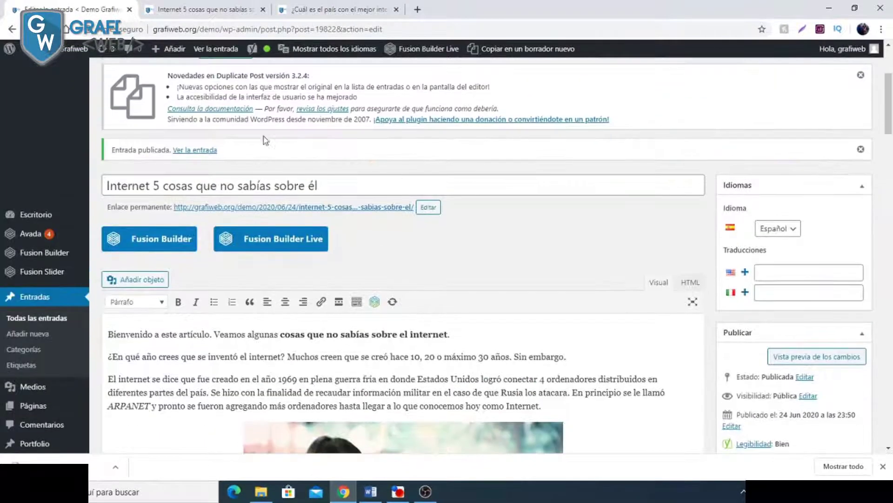
Step: Open the list of all posts in the WordPress administration area
scroll(162, 173, "down", 1)
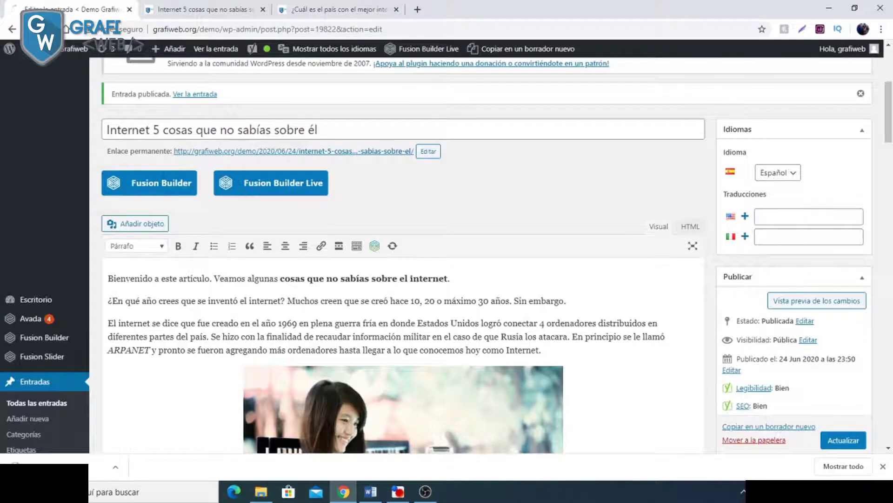
scroll(396, 191, "down", 1)
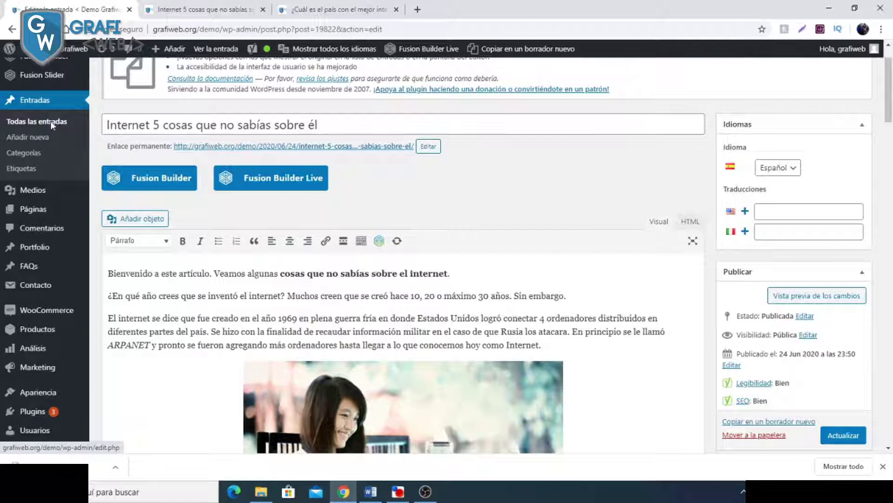
left_click(42, 126)
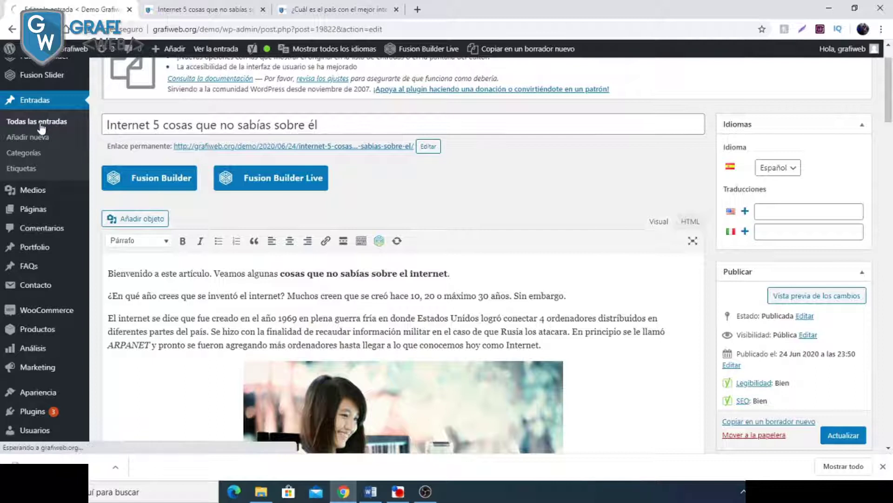